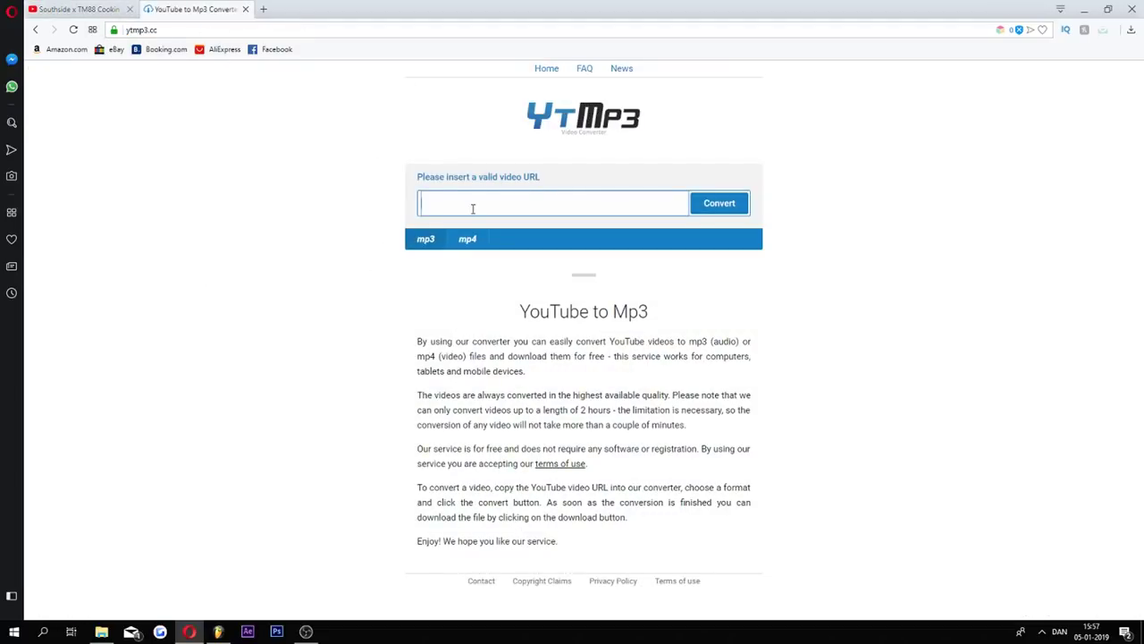
Step: Paste the video URL into the YouTube to MP3 converter and start the mp3 conversion
{"action": "key", "text": "ctrl+v"}
{"action": "left_click", "coordinate": [721, 211]}
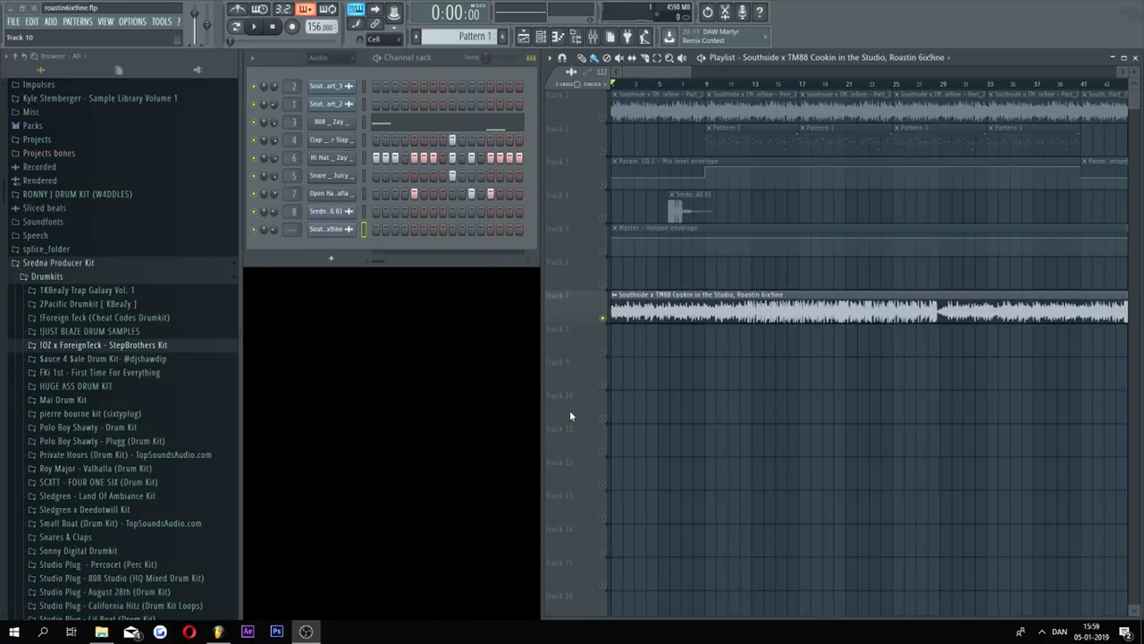
Step: Switch to FL Studio and play the playlist from bar 37 to audition the imported song on Track 7
{"action": "left_click", "coordinate": [696, 74]}
{"action": "left_click_drag", "start_coordinate": [697, 75], "coordinate": [802, 76]}
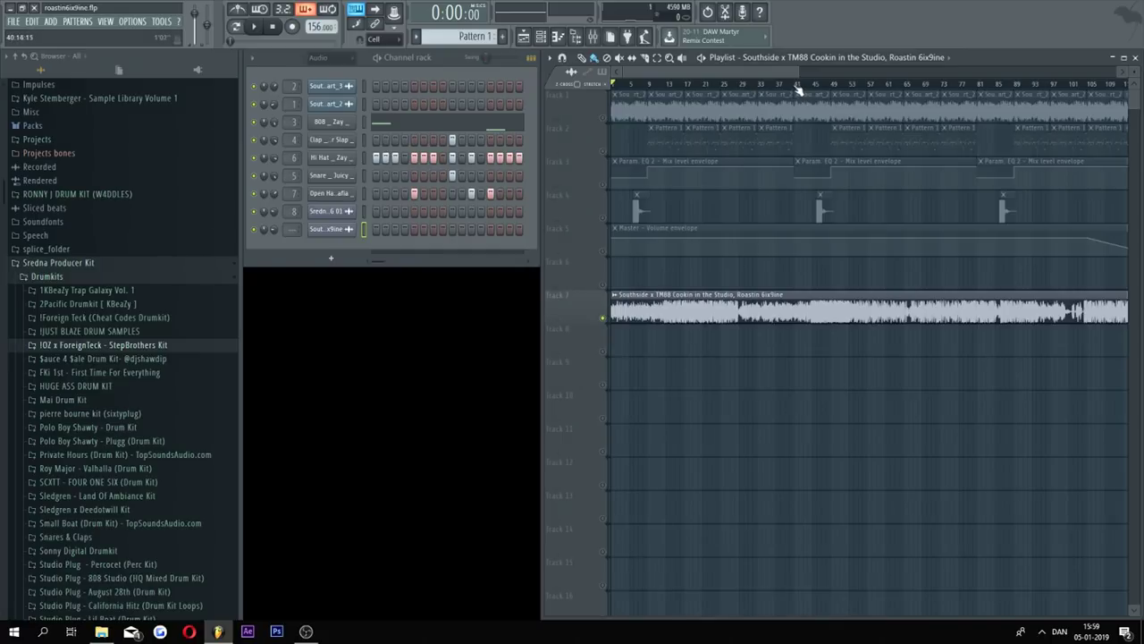
{"action": "scroll", "coordinate": [800, 89], "scroll_direction": "up", "scroll_amount": 3}
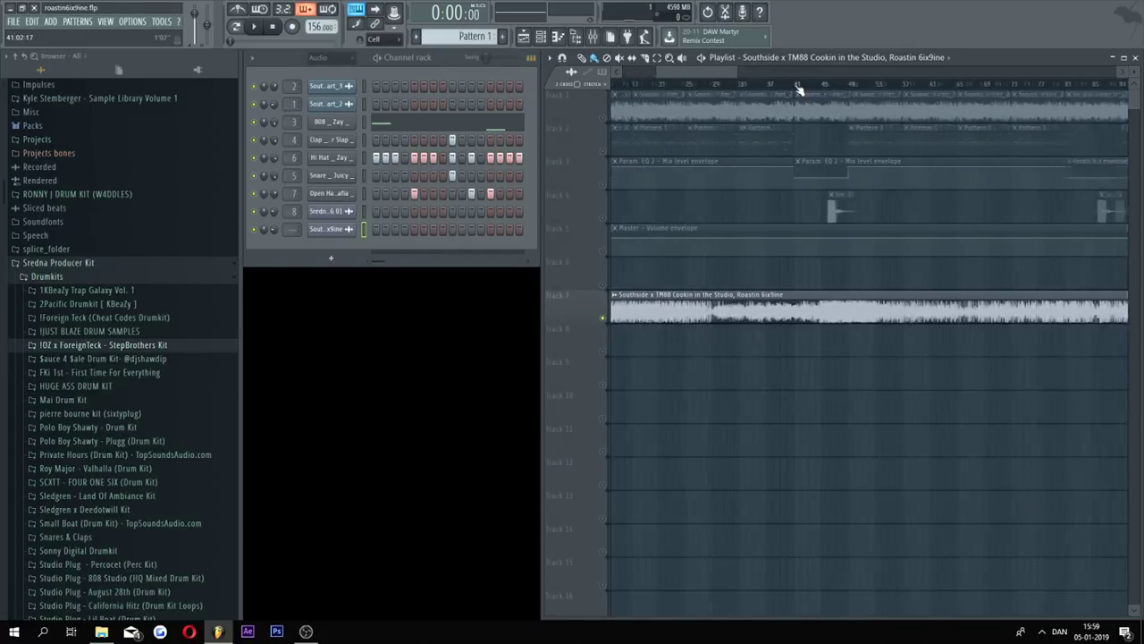
{"action": "left_click_drag", "start_coordinate": [714, 73], "coordinate": [756, 73]}
{"action": "scroll", "coordinate": [798, 82], "scroll_direction": "down", "scroll_amount": 5}
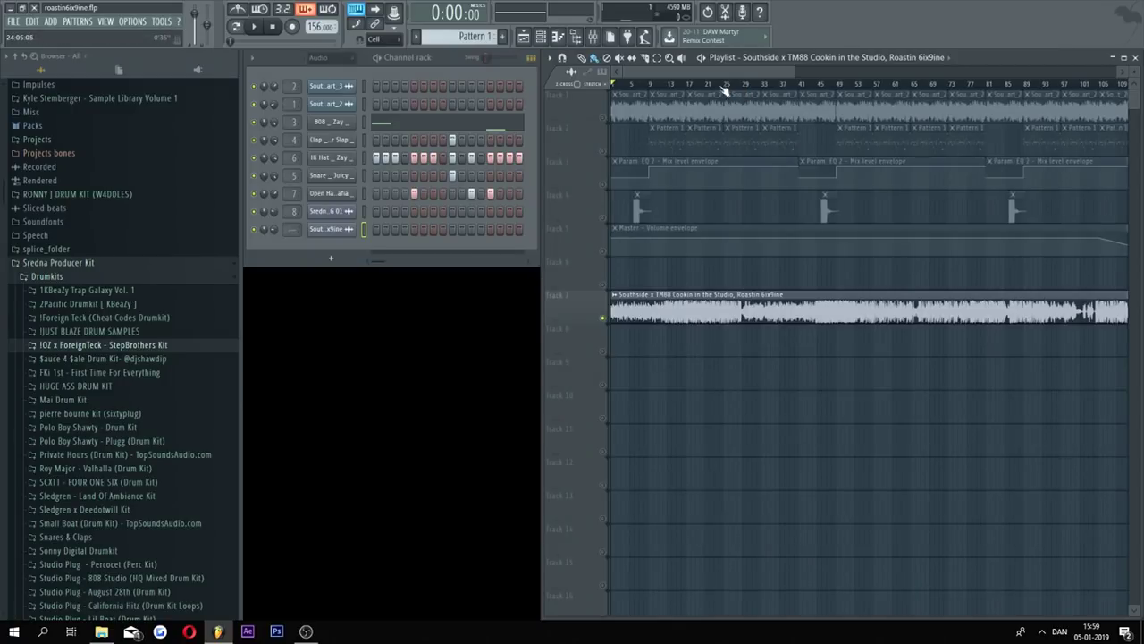
{"action": "left_click_drag", "start_coordinate": [754, 89], "coordinate": [785, 90]}
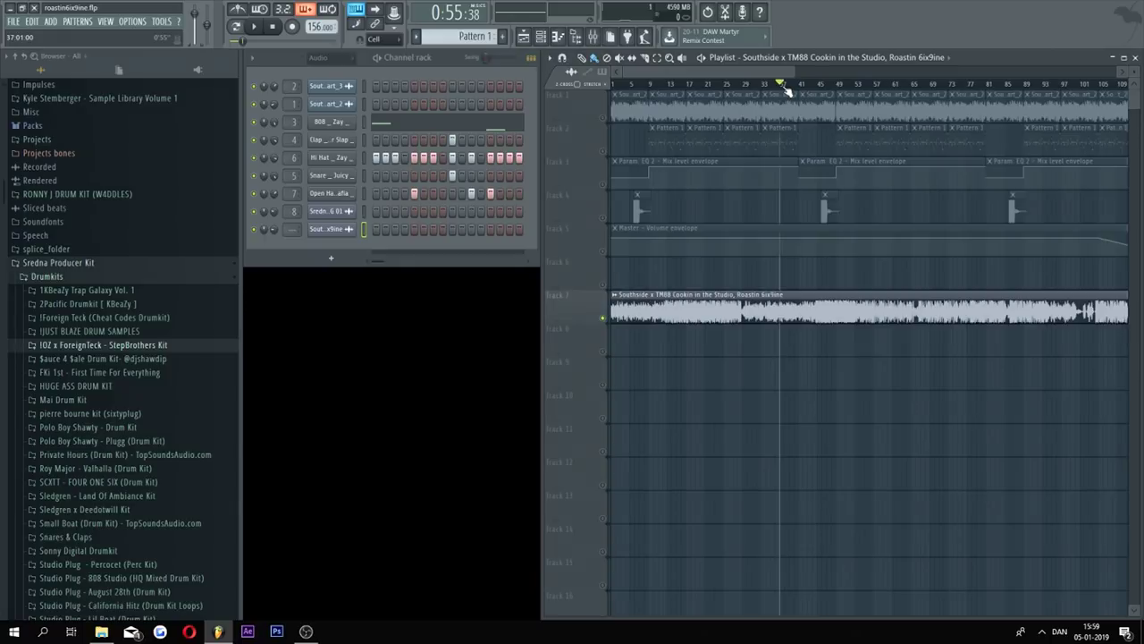
{"action": "scroll", "coordinate": [792, 89], "scroll_direction": "up", "scroll_amount": 3}
{"action": "scroll", "coordinate": [795, 90], "scroll_direction": "up", "scroll_amount": 3}
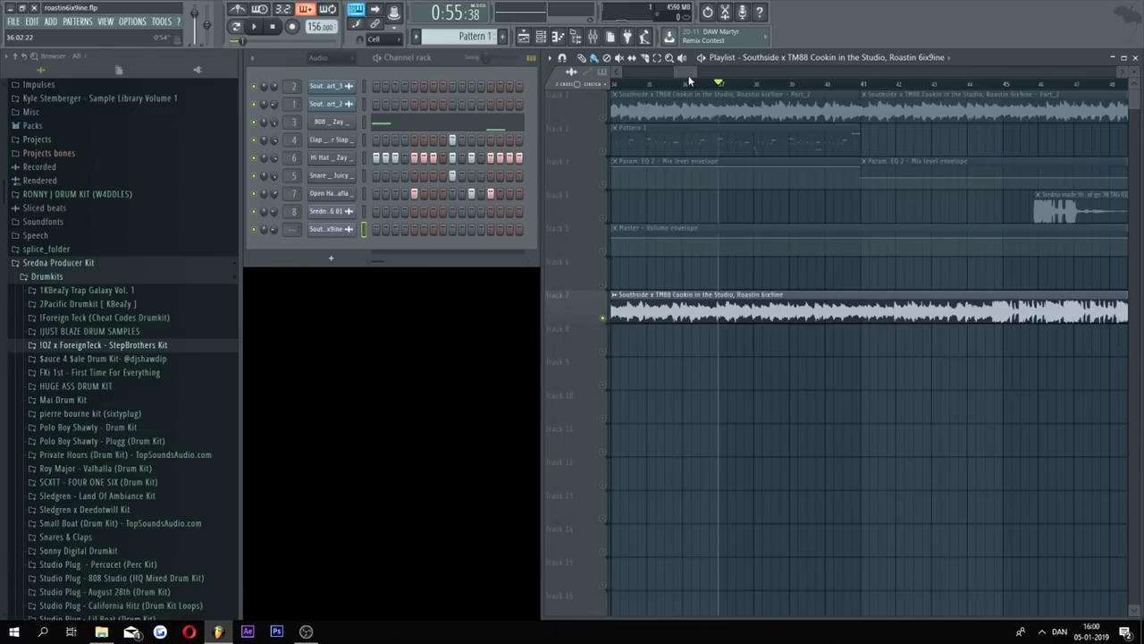
{"action": "scroll", "coordinate": [700, 71], "scroll_direction": "down", "scroll_amount": 2}
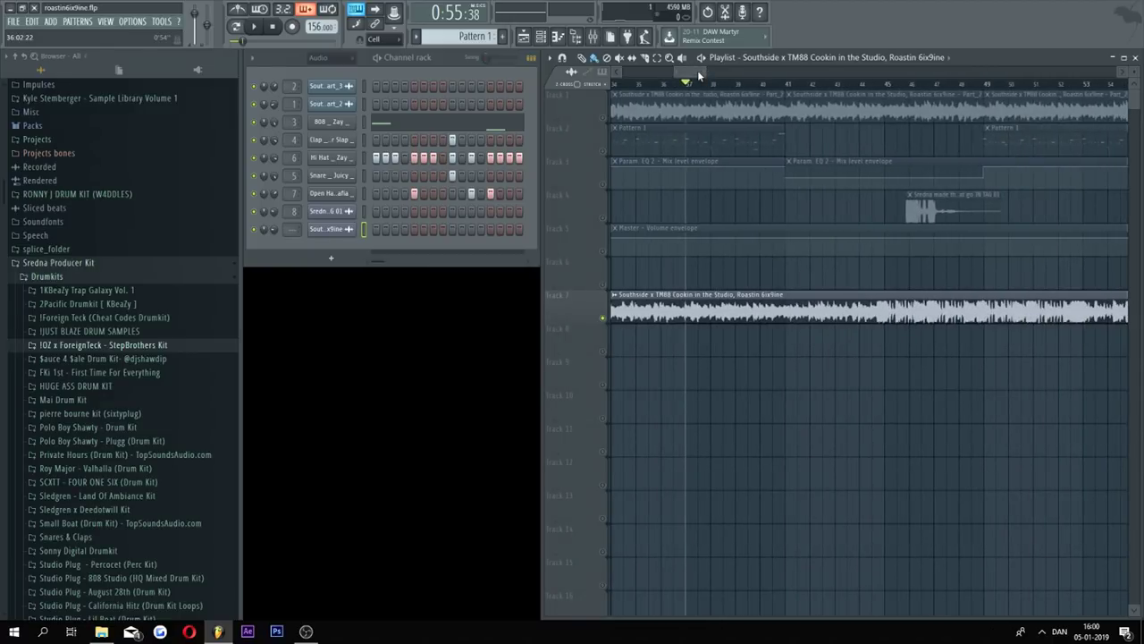
{"action": "key", "text": "space"}
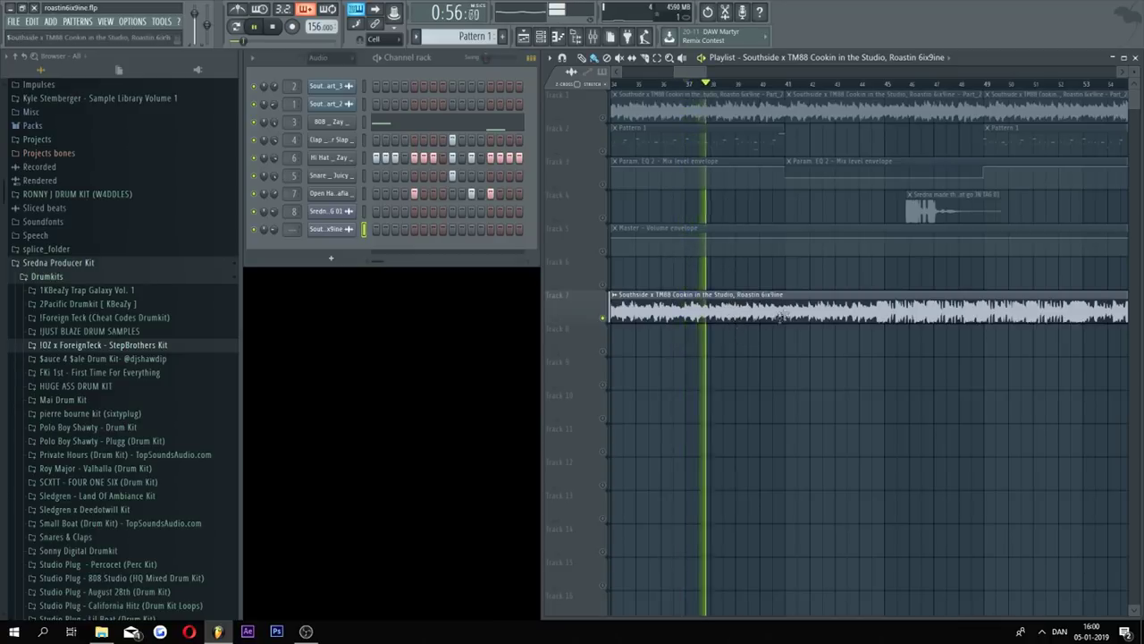
Step: Trim the start of the full song clip on Track 7 to about bar 36 and stop playback
{"action": "scroll", "coordinate": [710, 84], "scroll_direction": "down", "scroll_amount": 2}
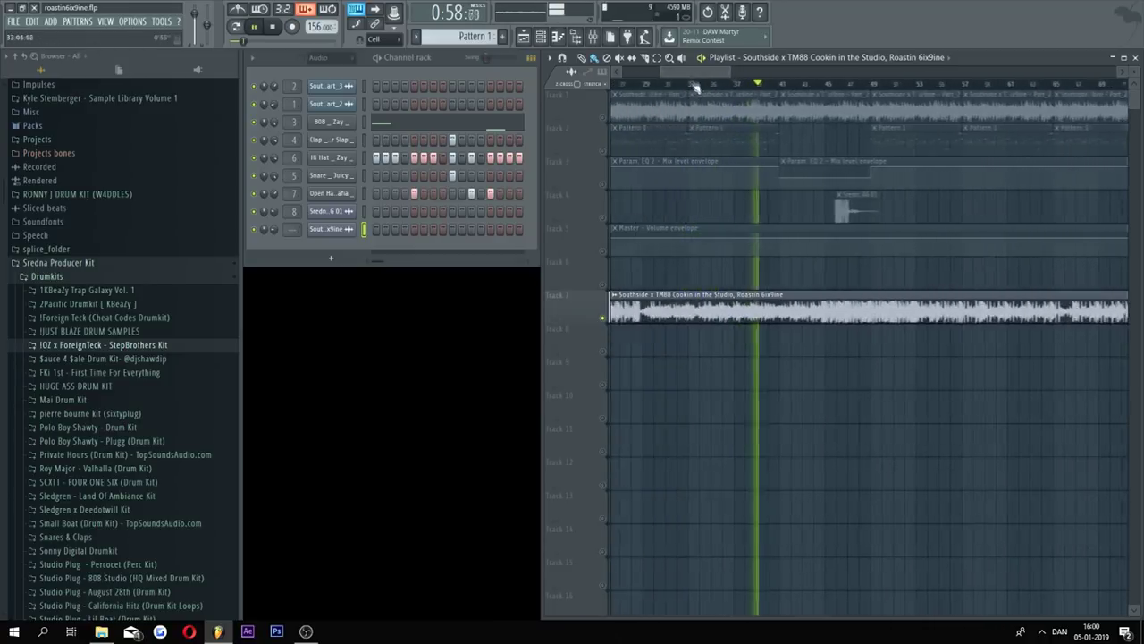
{"action": "scroll", "coordinate": [706, 84], "scroll_direction": "down", "scroll_amount": 3}
{"action": "scroll", "coordinate": [678, 133], "scroll_direction": "down", "scroll_amount": 3}
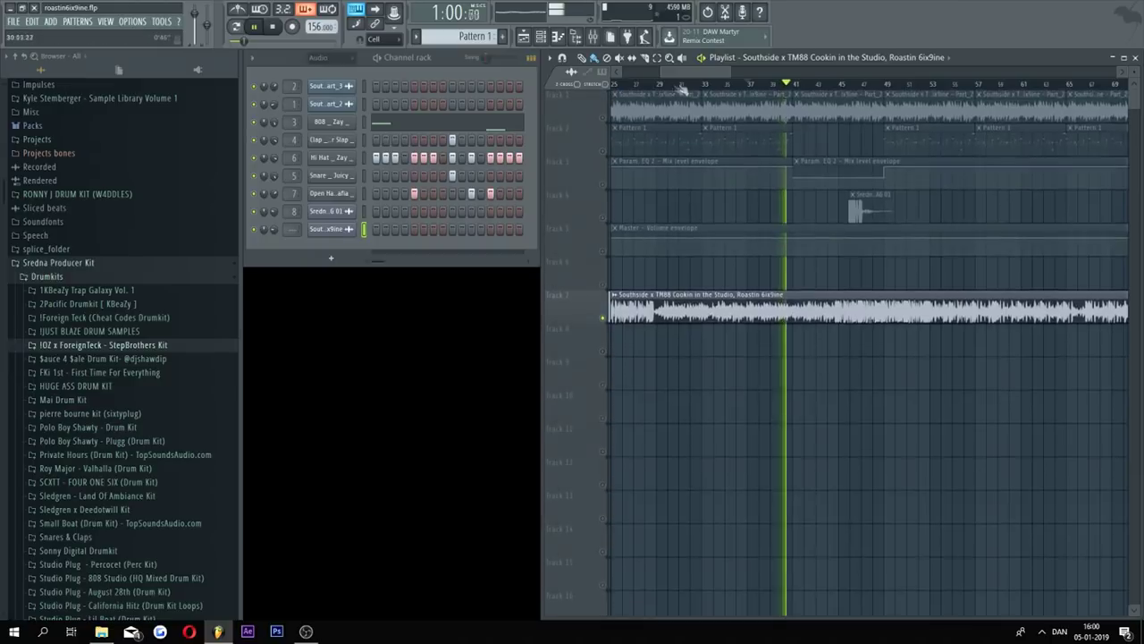
{"action": "left_click_drag", "start_coordinate": [679, 72], "coordinate": [626, 71]}
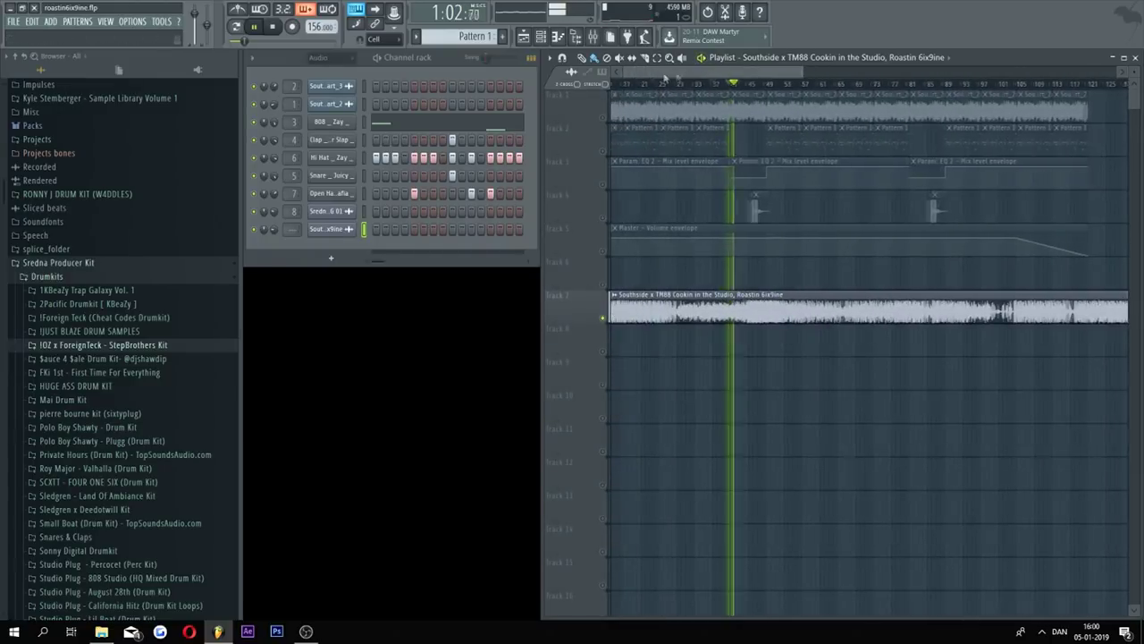
{"action": "left_click_drag", "start_coordinate": [608, 314], "coordinate": [764, 313]}
{"action": "left_click_drag", "start_coordinate": [800, 72], "coordinate": [814, 77]}
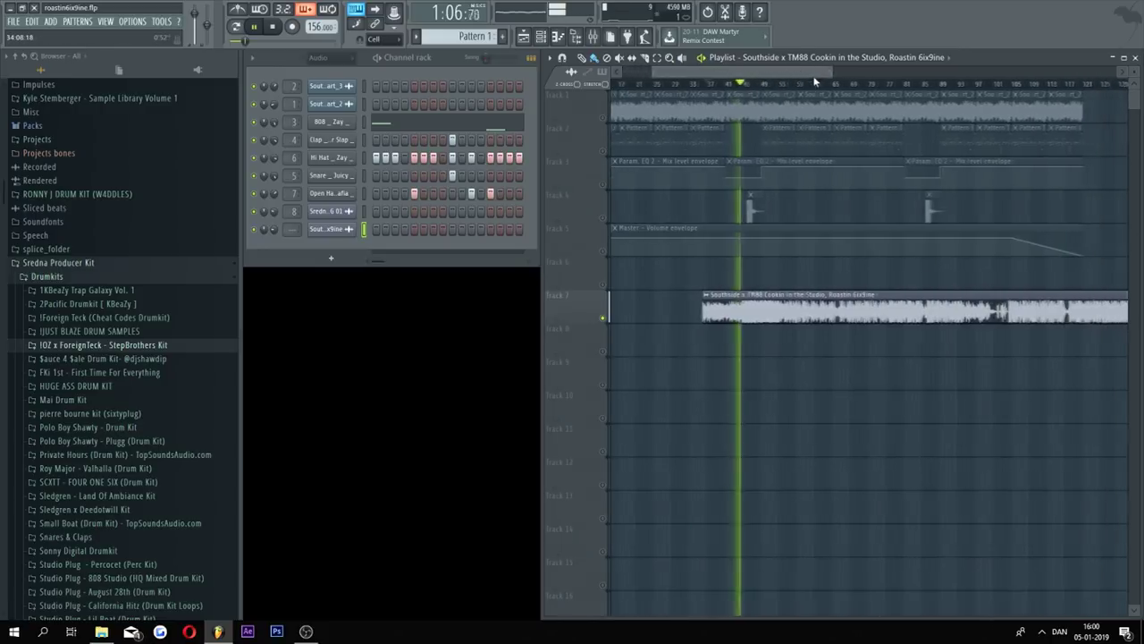
{"action": "key", "text": "space"}
Step: Slice the Track 7 song clip just before bar 45, where the waveform gets louder, and delete the part after the cut
{"action": "scroll", "coordinate": [733, 86], "scroll_direction": "up", "scroll_amount": 3}
{"action": "scroll", "coordinate": [749, 94], "scroll_direction": "up", "scroll_amount": 2}
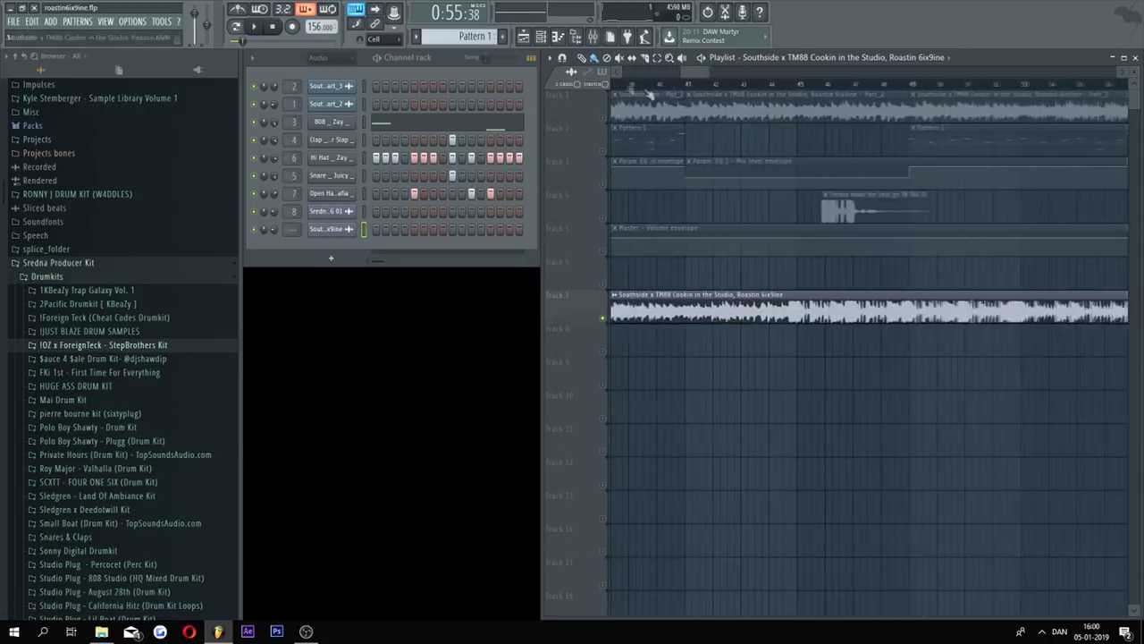
{"action": "left_click", "coordinate": [644, 58]}
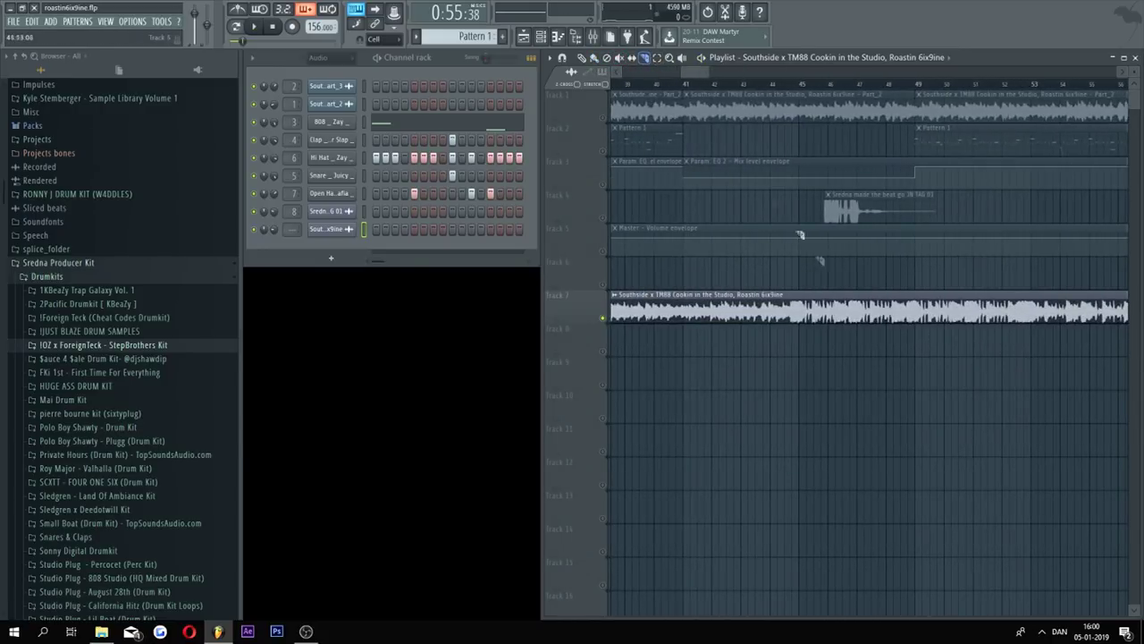
{"action": "left_click", "coordinate": [798, 324]}
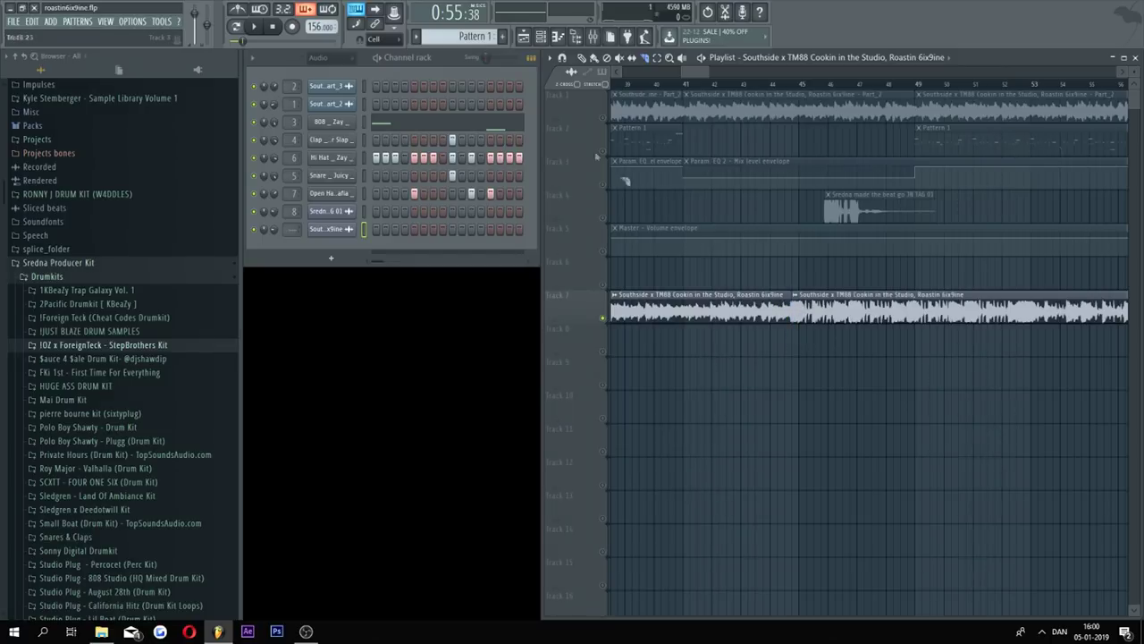
{"action": "left_click", "coordinate": [582, 59]}
{"action": "right_click", "coordinate": [798, 304]}
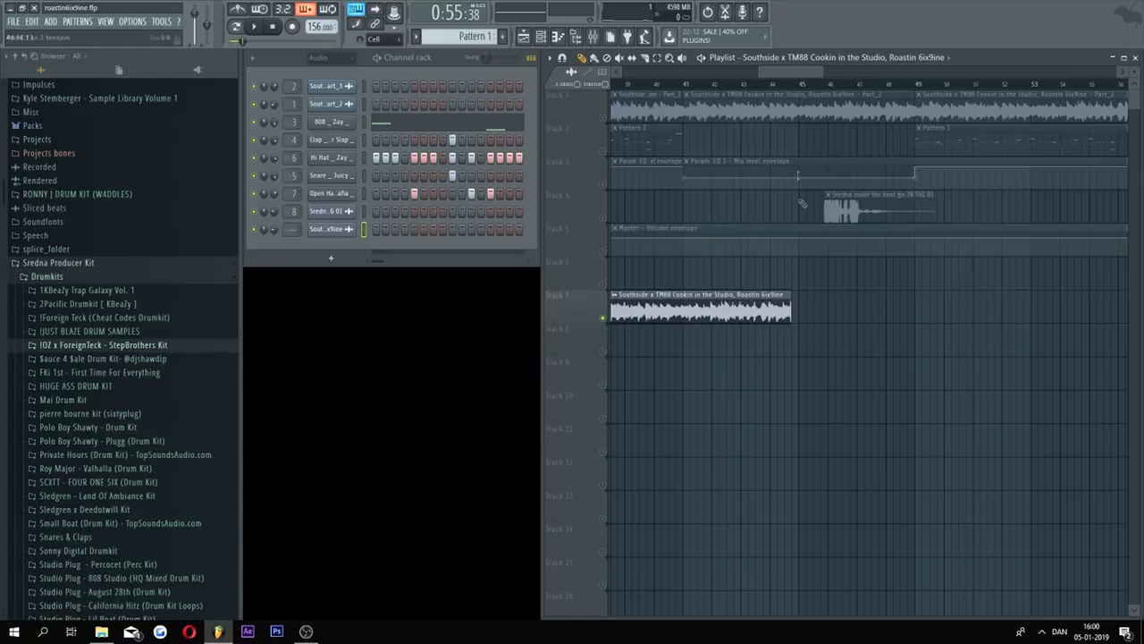
{"action": "scroll", "coordinate": [771, 89], "scroll_direction": "up", "scroll_amount": 3}
{"action": "left_click_drag", "start_coordinate": [785, 75], "coordinate": [758, 99]}
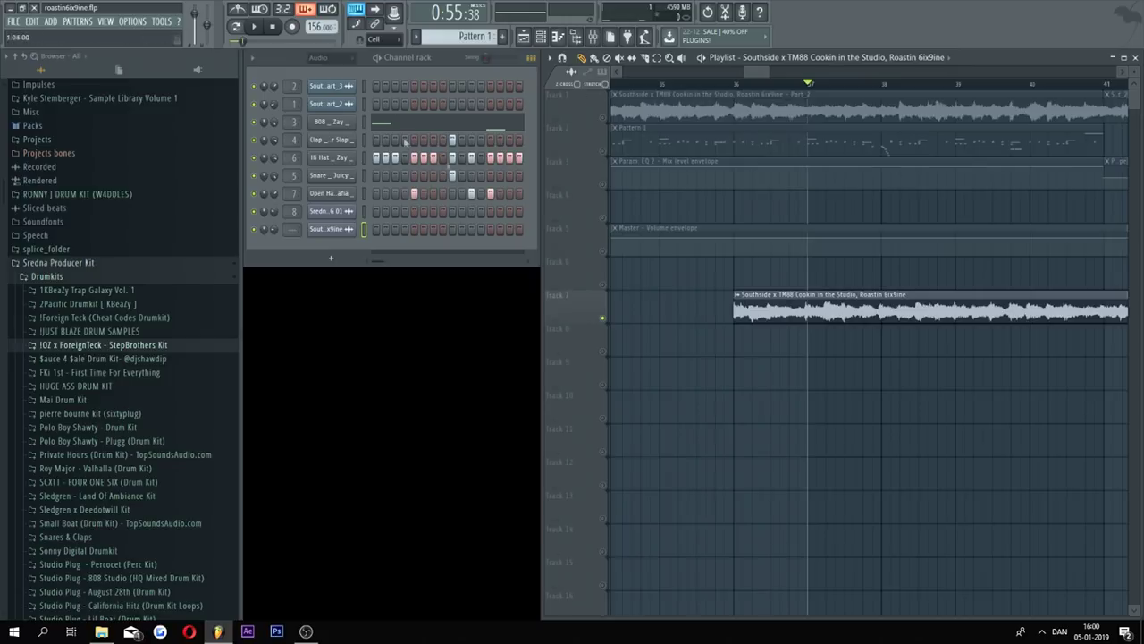
Step: Place the sample ending in Part_2 from its channel settings at bar 1 of Track 7, then return the playhead to the start
{"action": "left_click", "coordinate": [329, 103]}
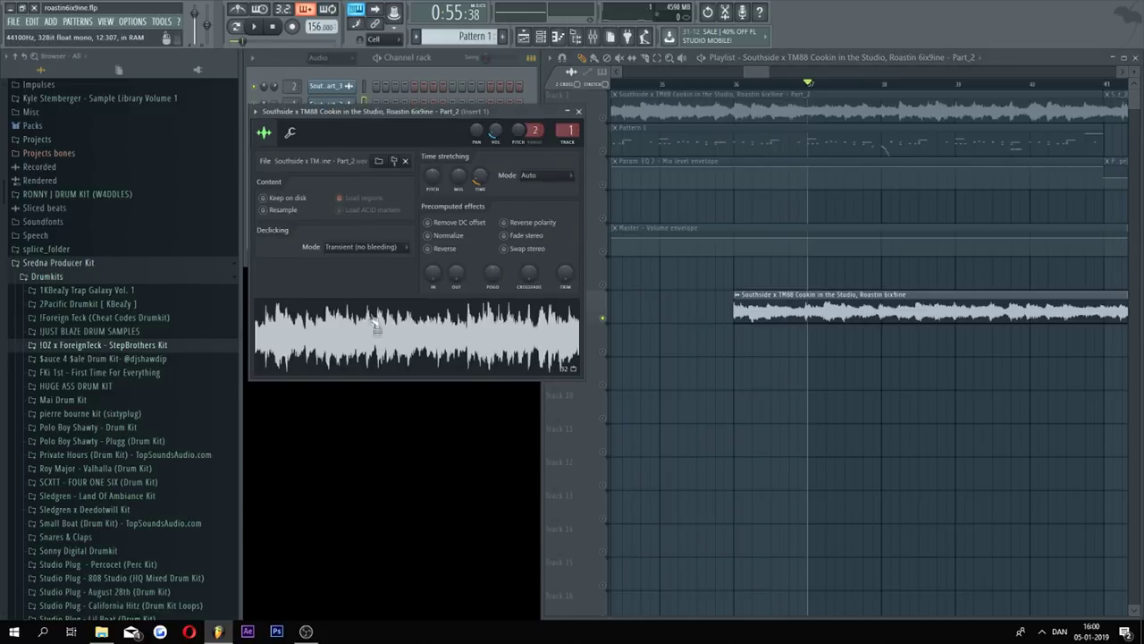
{"action": "left_click_drag", "start_coordinate": [375, 326], "coordinate": [666, 333]}
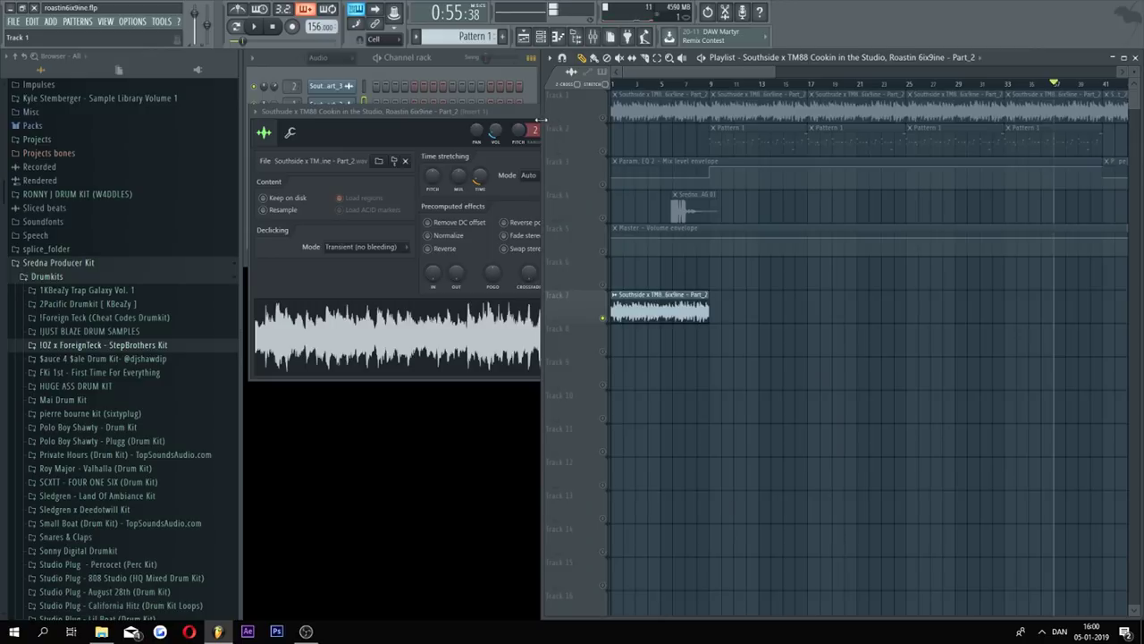
{"action": "left_click_drag", "start_coordinate": [485, 112], "coordinate": [480, 118]}
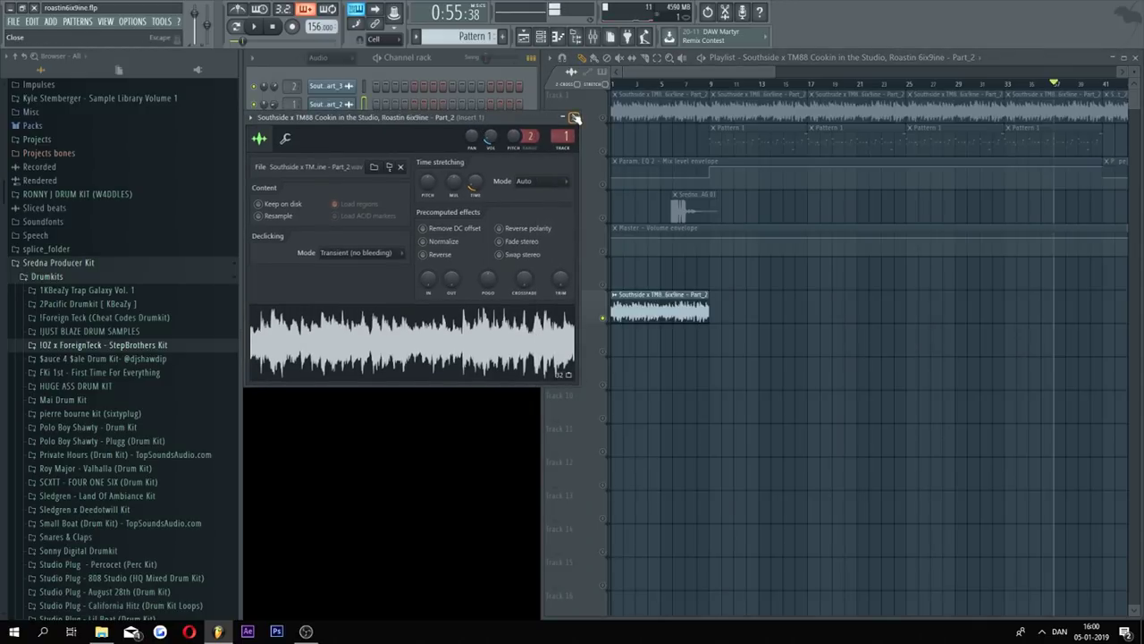
{"action": "left_click", "coordinate": [575, 118]}
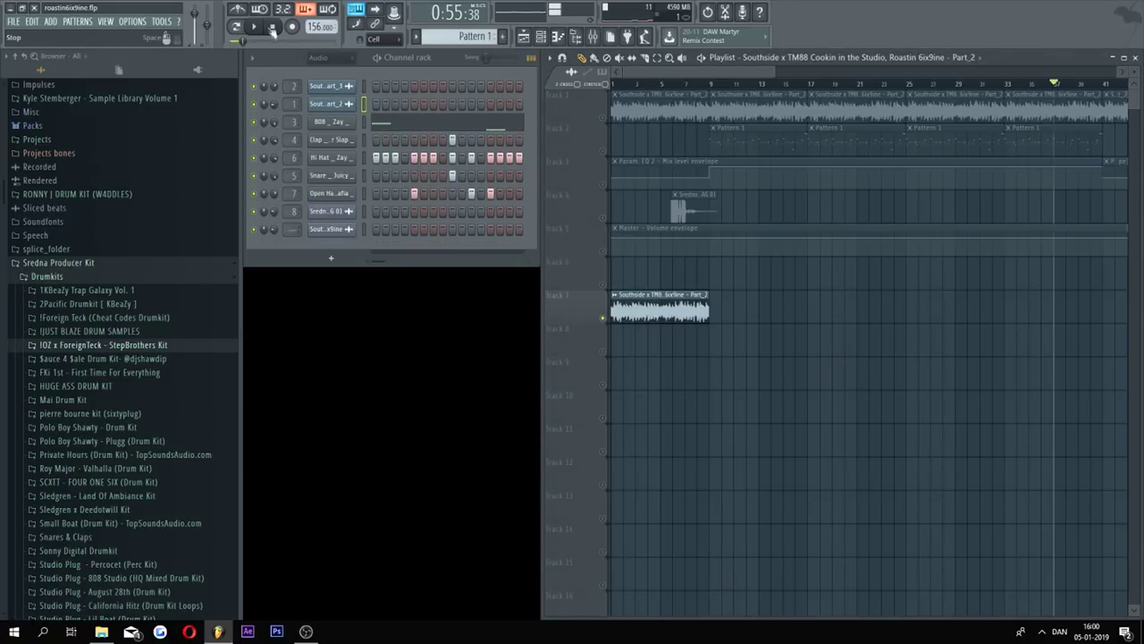
{"action": "left_click", "coordinate": [272, 27]}
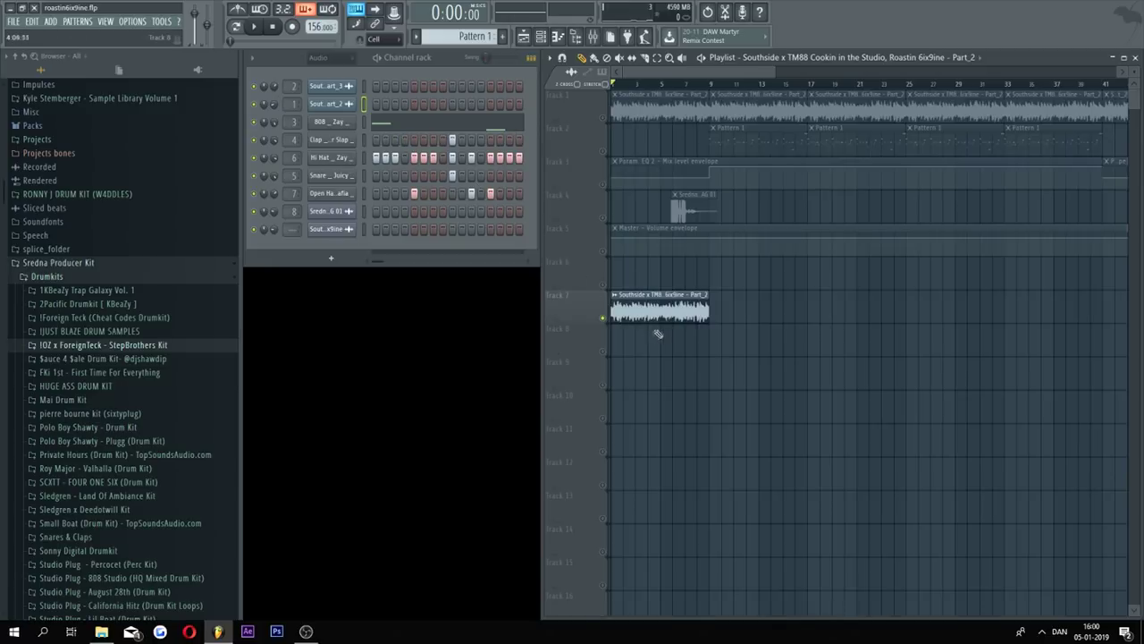
Step: Examine the band settings of the first Fruity parametric EQ 2 on mixer Insert 1, then close it
{"action": "key", "text": "F9"}
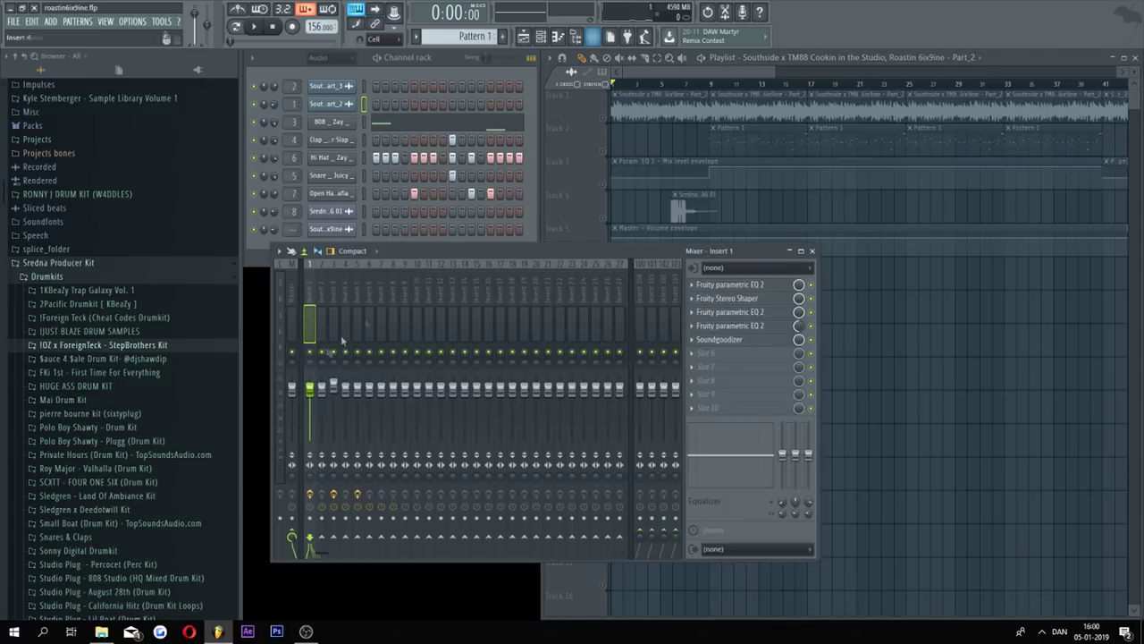
{"action": "left_click_drag", "start_coordinate": [742, 251], "coordinate": [528, 245]}
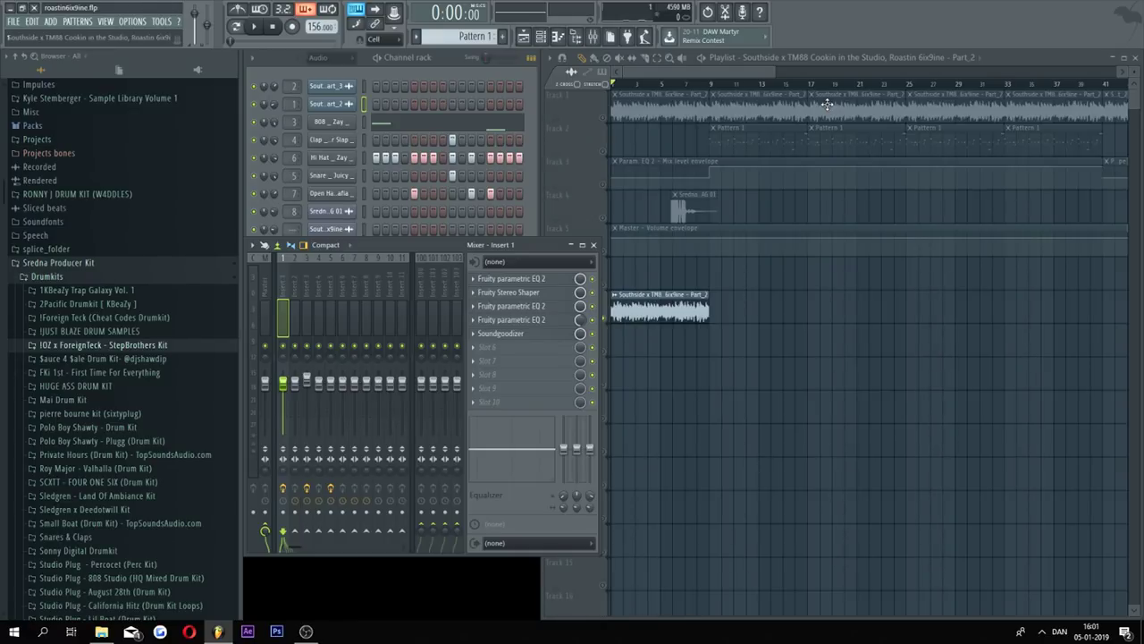
{"action": "left_click", "coordinate": [517, 278]}
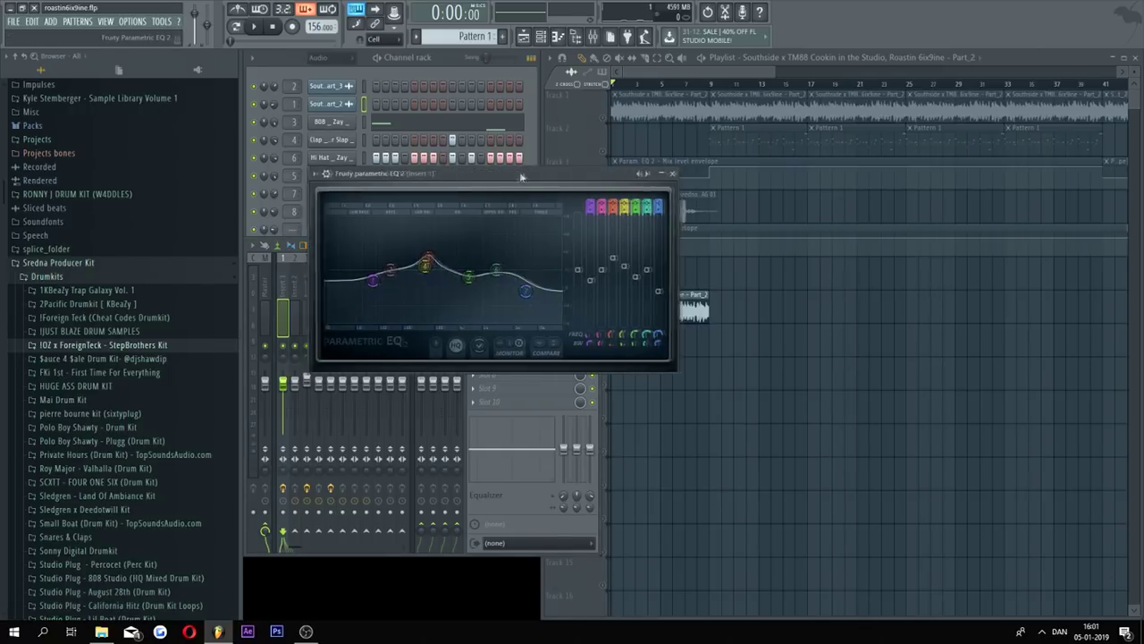
{"action": "left_click_drag", "start_coordinate": [519, 172], "coordinate": [455, 236]}
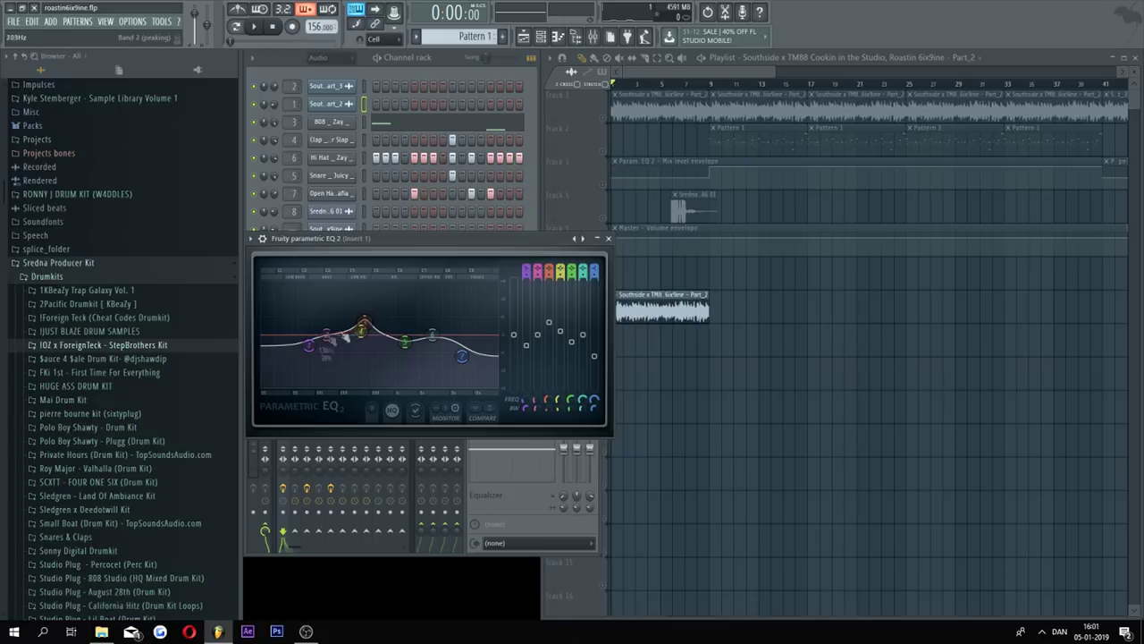
{"action": "left_click", "coordinate": [608, 238]}
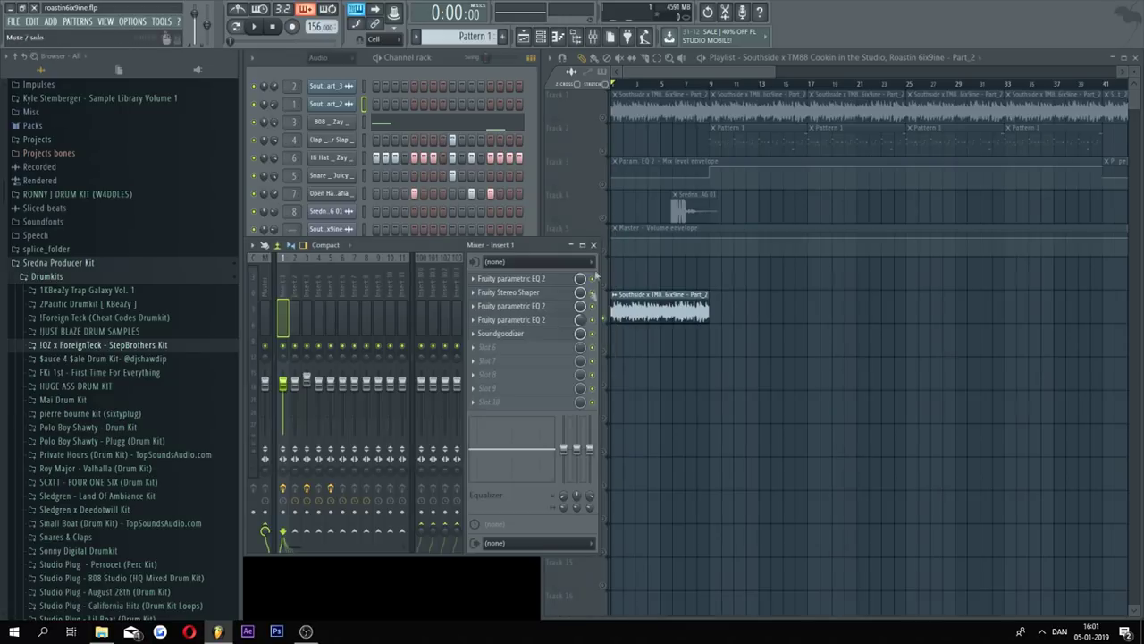
Step: Examine the mixer matrix volume levels of the Fruity Stereo Shaper on Insert 1 and where it sits among the available effects
{"action": "left_click", "coordinate": [540, 295]}
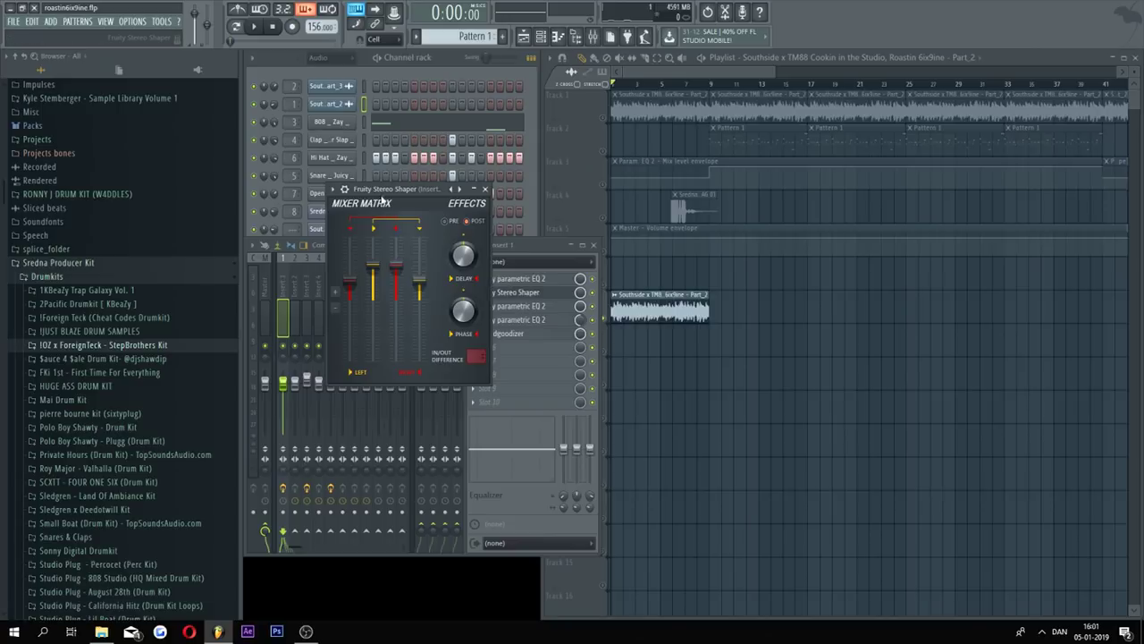
{"action": "left_click_drag", "start_coordinate": [414, 189], "coordinate": [363, 212]}
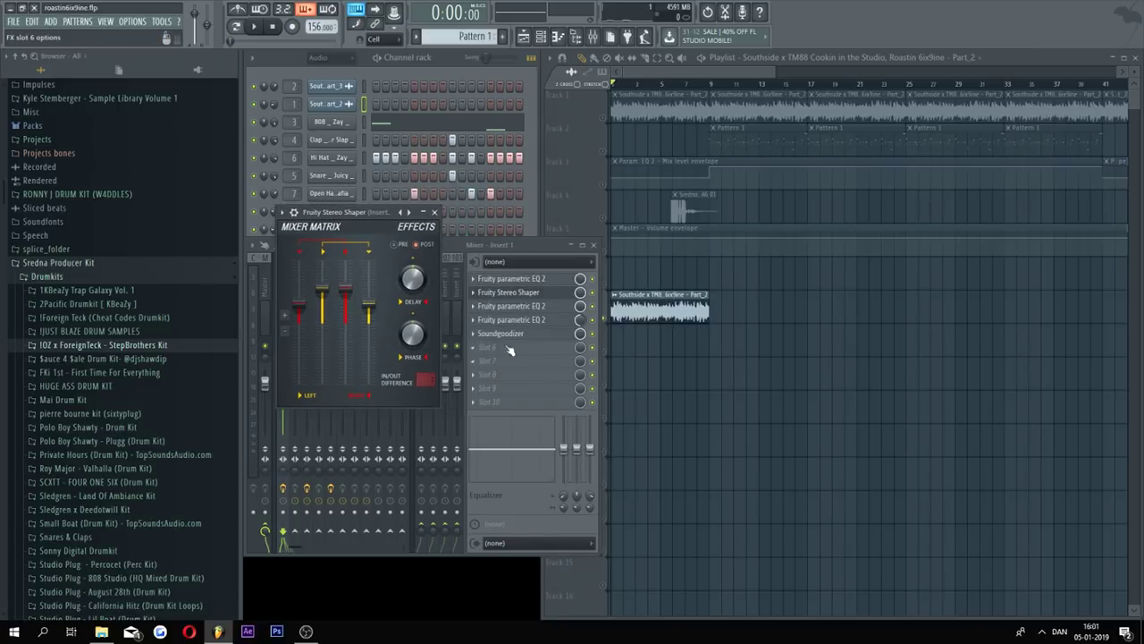
{"action": "left_click", "coordinate": [506, 347]}
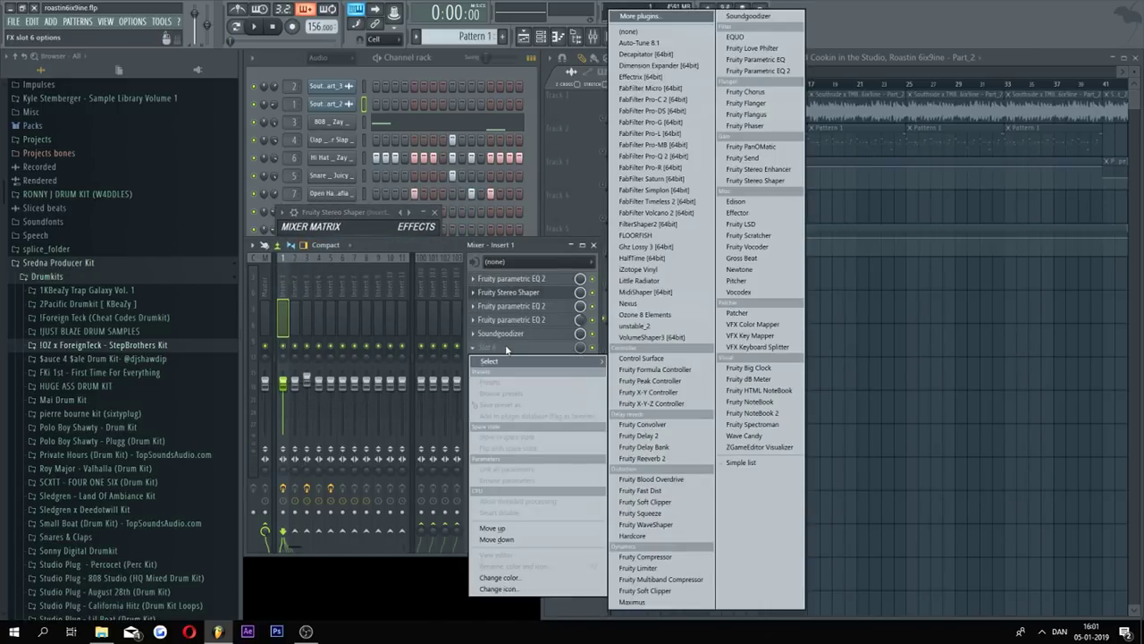
{"action": "left_click", "coordinate": [783, 182]}
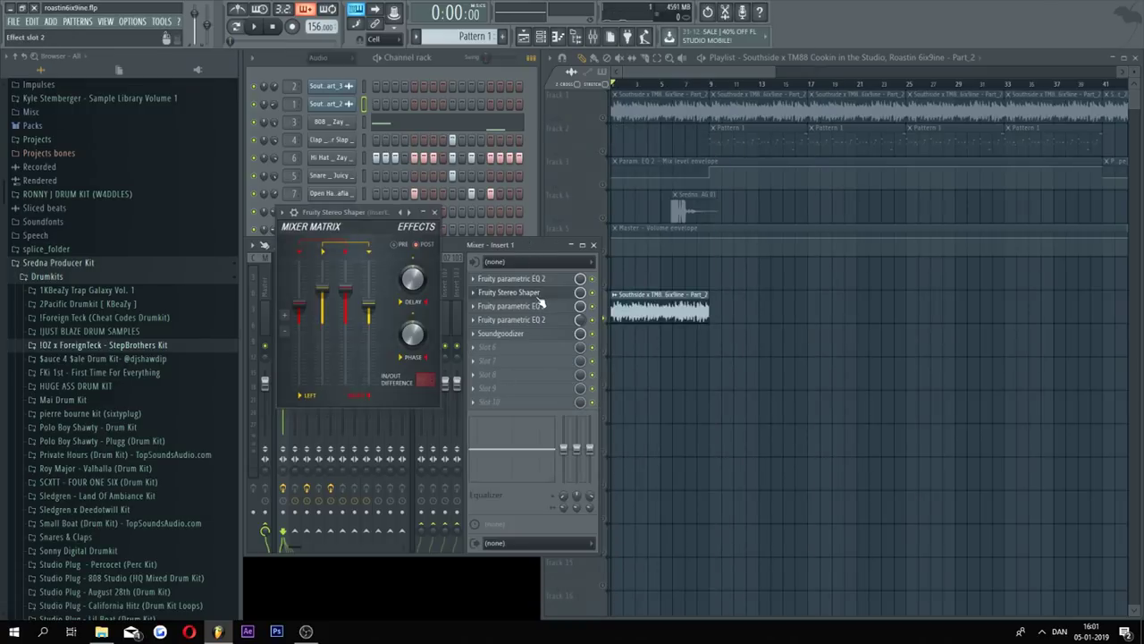
{"action": "left_click", "coordinate": [301, 309]}
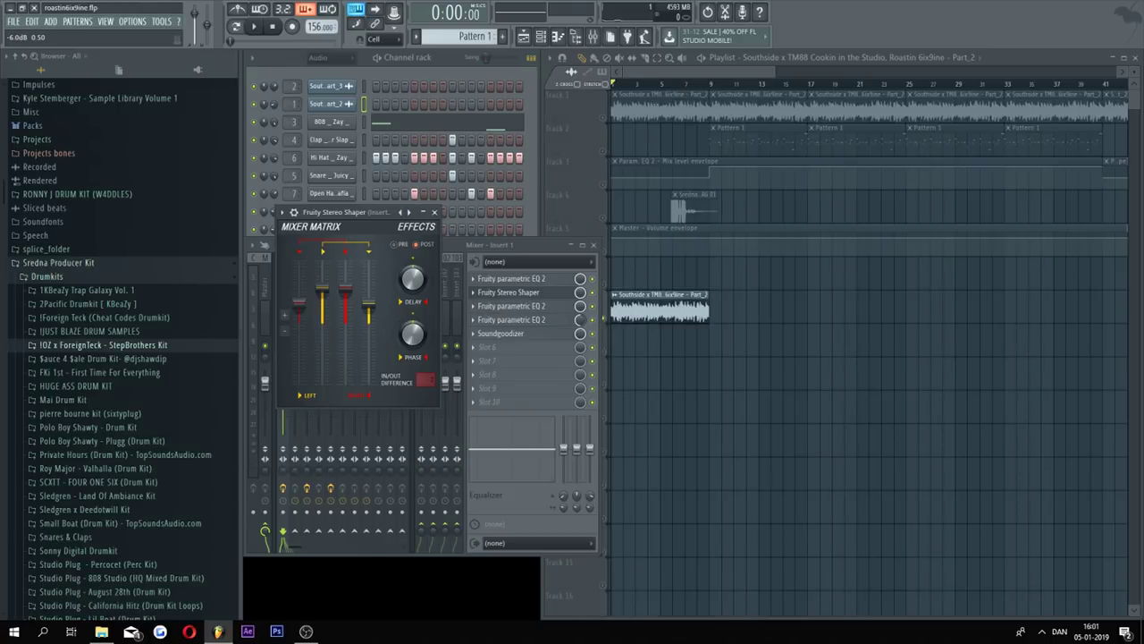
{"action": "left_click", "coordinate": [304, 309]}
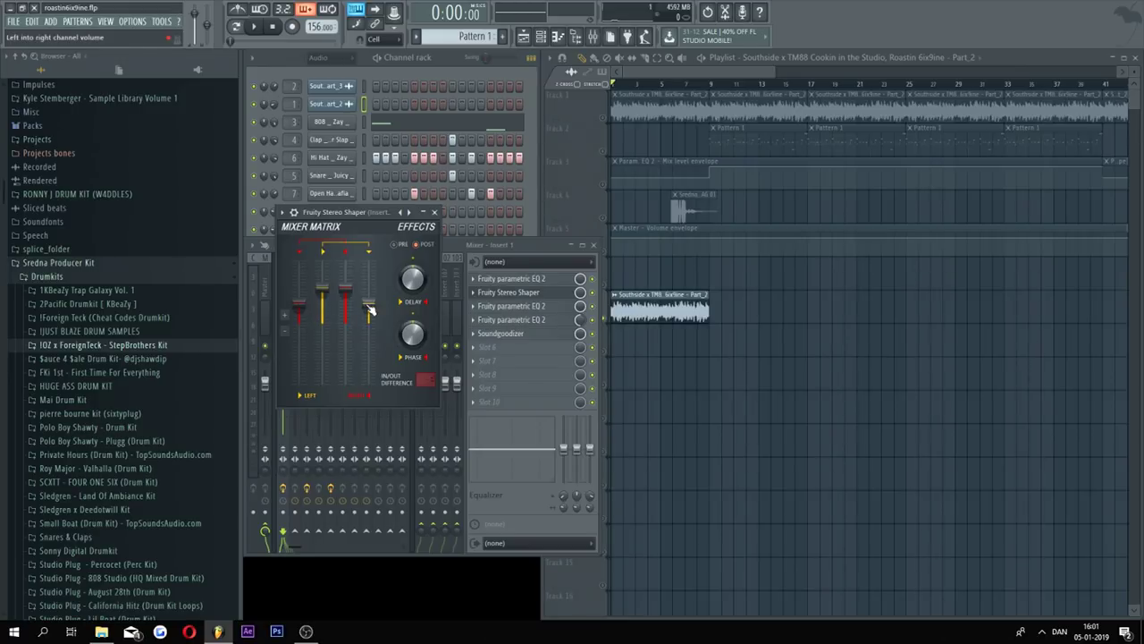
{"action": "left_click", "coordinate": [324, 290]}
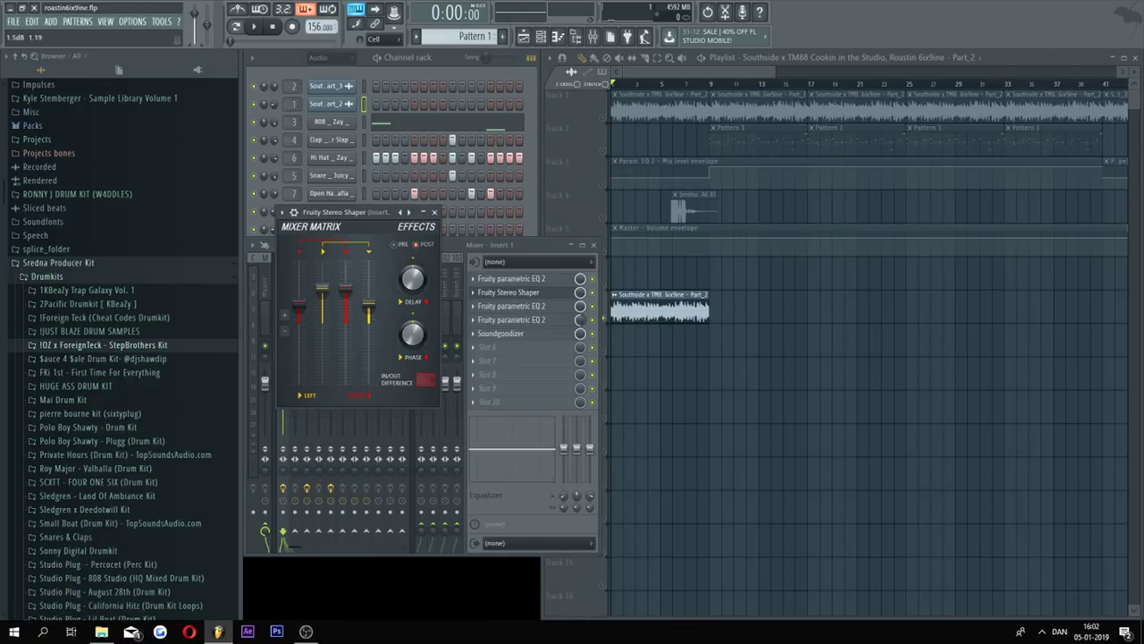
{"action": "left_click", "coordinate": [433, 213]}
Step: Load the 20Hz + 18kHz cut preset in the Fruity parametric EQ 2 directly below the Stereo Shaper on Insert 1, and close it
{"action": "left_click", "coordinate": [549, 306]}
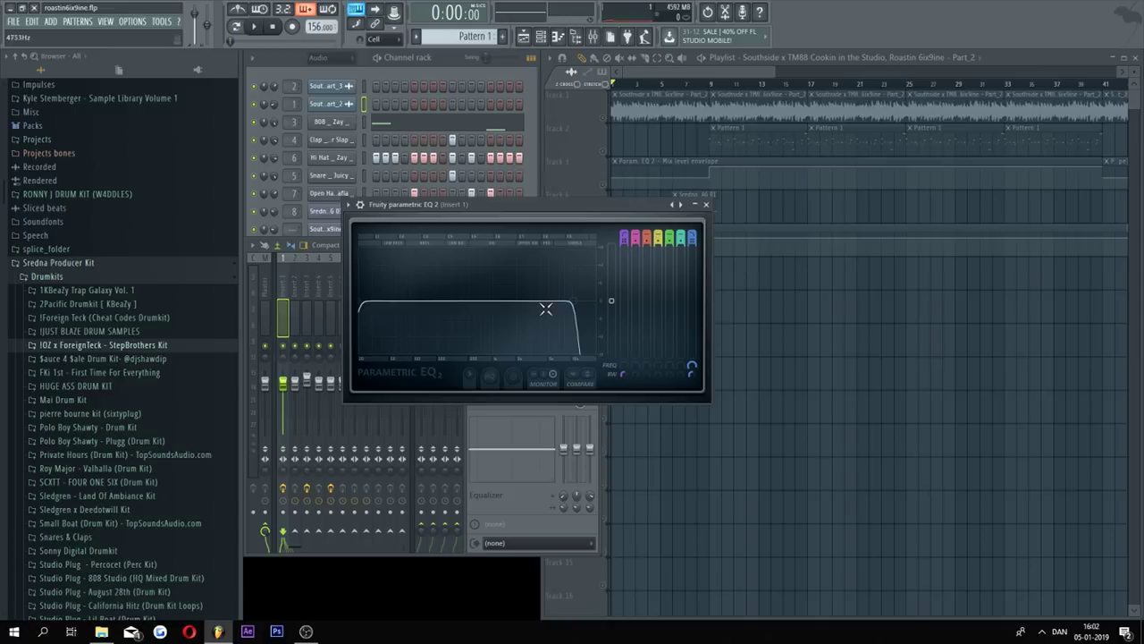
{"action": "left_click_drag", "start_coordinate": [609, 211], "coordinate": [616, 244]}
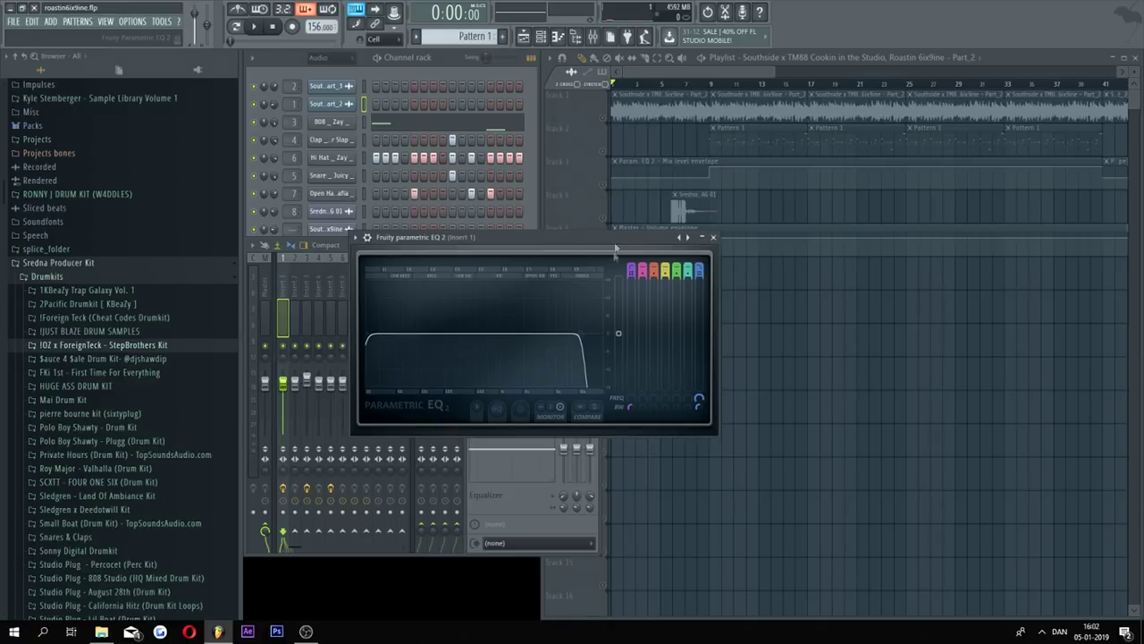
{"action": "right_click", "coordinate": [686, 238]}
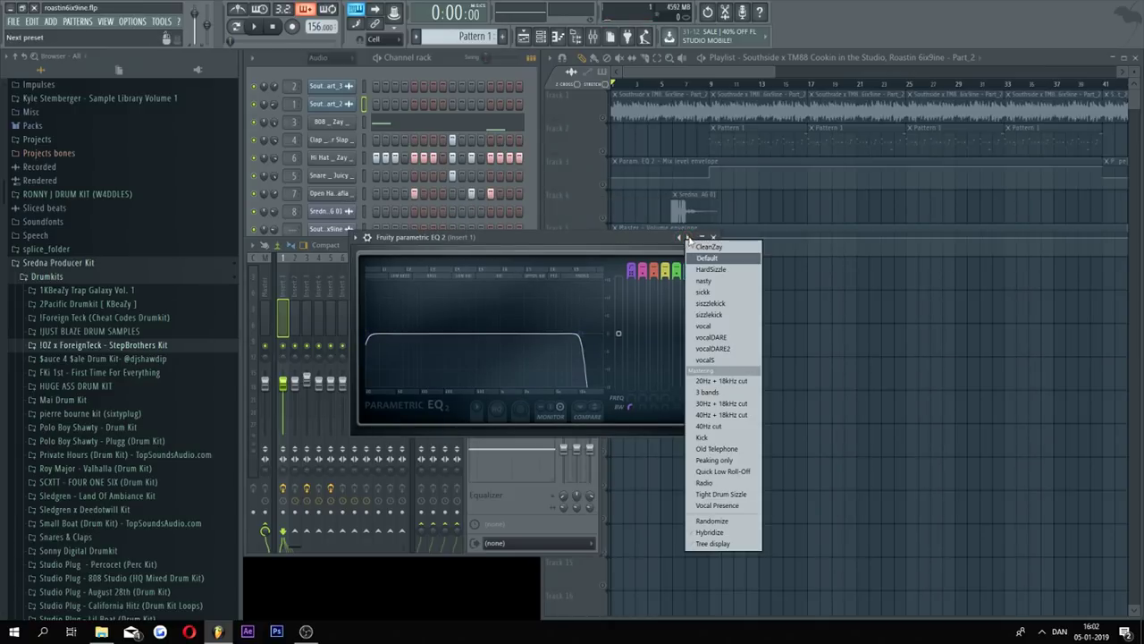
{"action": "left_click", "coordinate": [729, 382]}
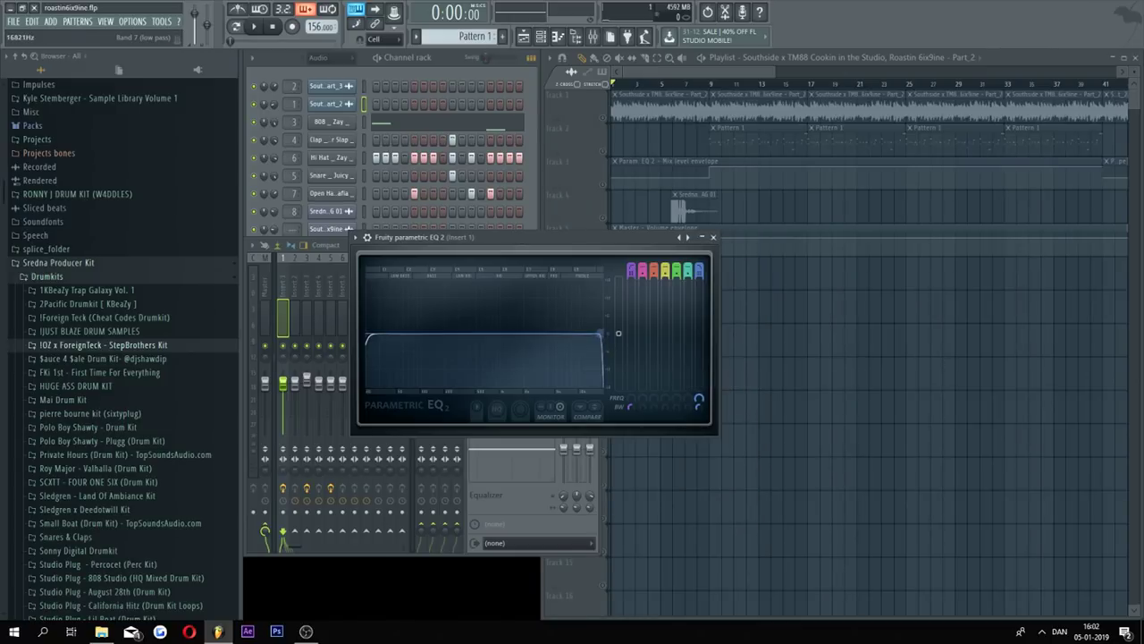
{"action": "left_click", "coordinate": [713, 237]}
Step: Examine the low-cut curve and mix level of the last Fruity parametric EQ 2 on Insert 1
{"action": "left_click", "coordinate": [565, 319]}
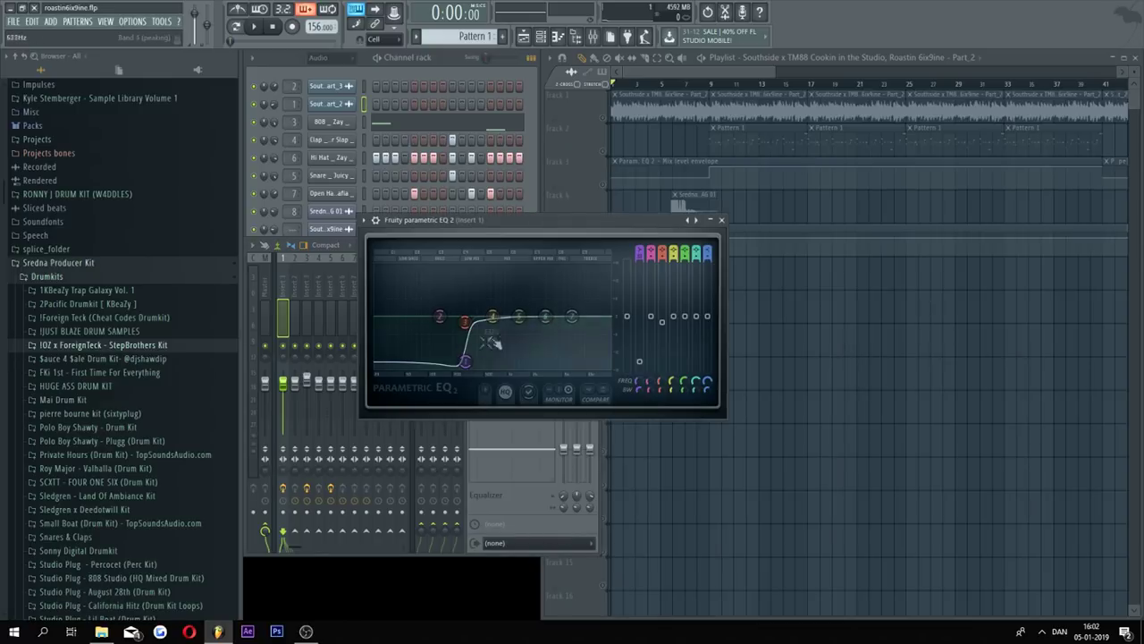
{"action": "left_click_drag", "start_coordinate": [640, 227], "coordinate": [656, 366]}
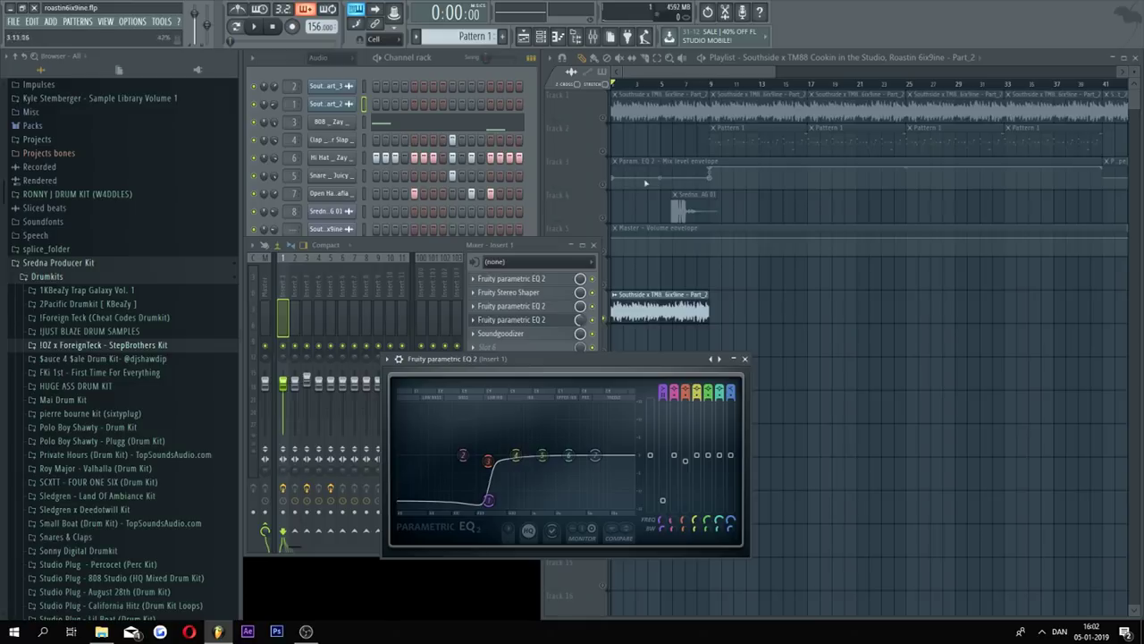
{"action": "left_click_drag", "start_coordinate": [550, 368], "coordinate": [457, 356]}
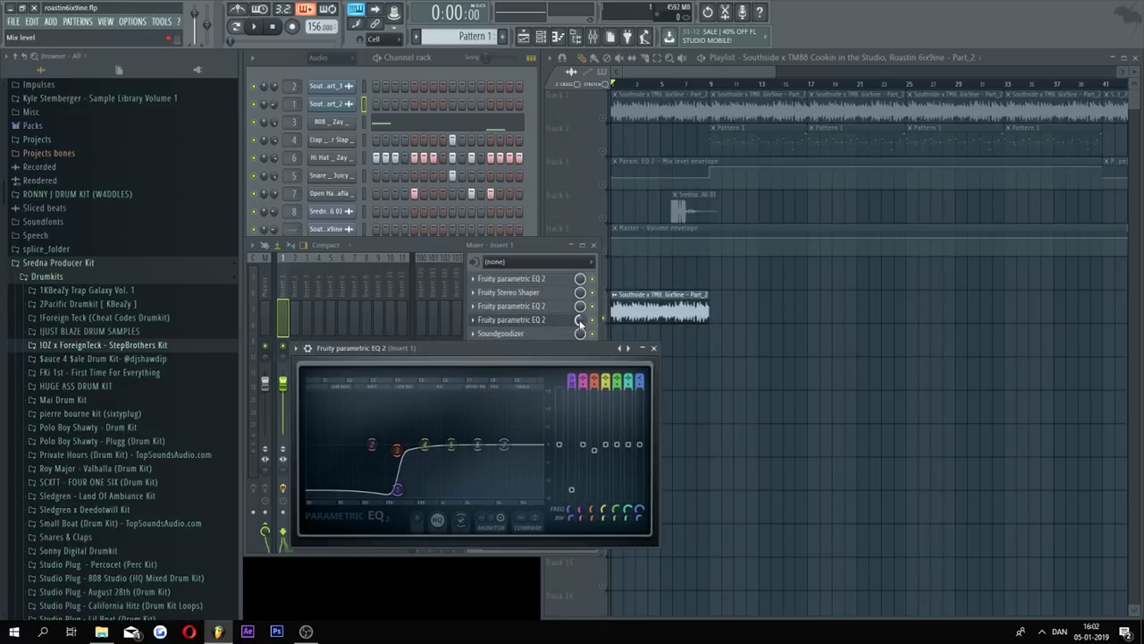
Step: Unmute Track 1 with the song loop and Track 3 with the EQ mix level envelope, then close the parametric EQ
{"action": "left_click", "coordinate": [626, 93]}
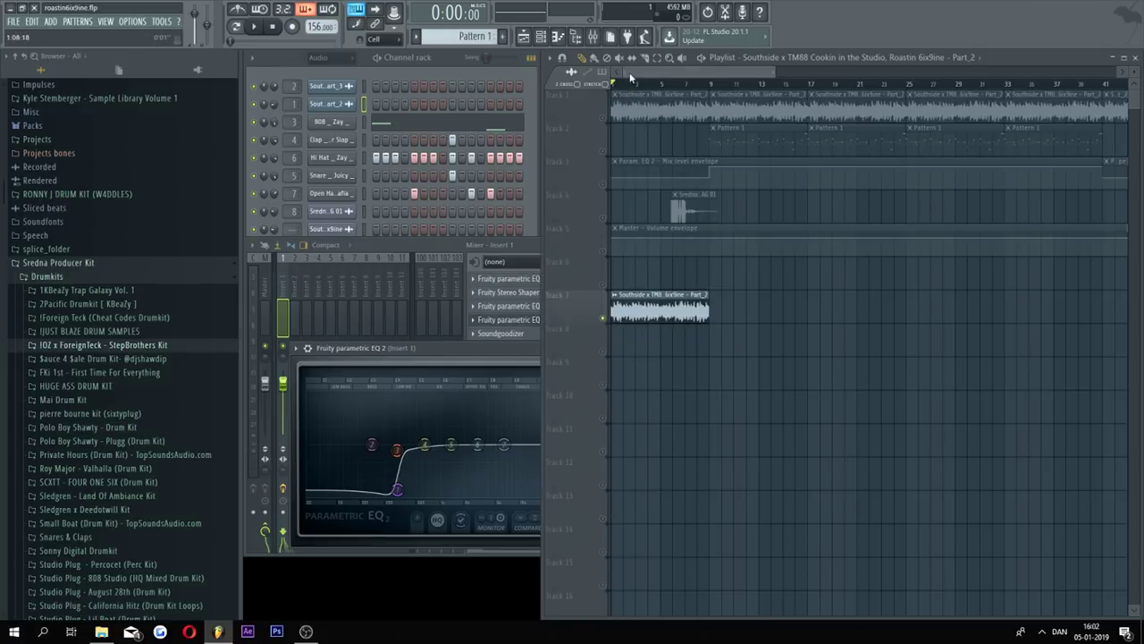
{"action": "left_click", "coordinate": [604, 117]}
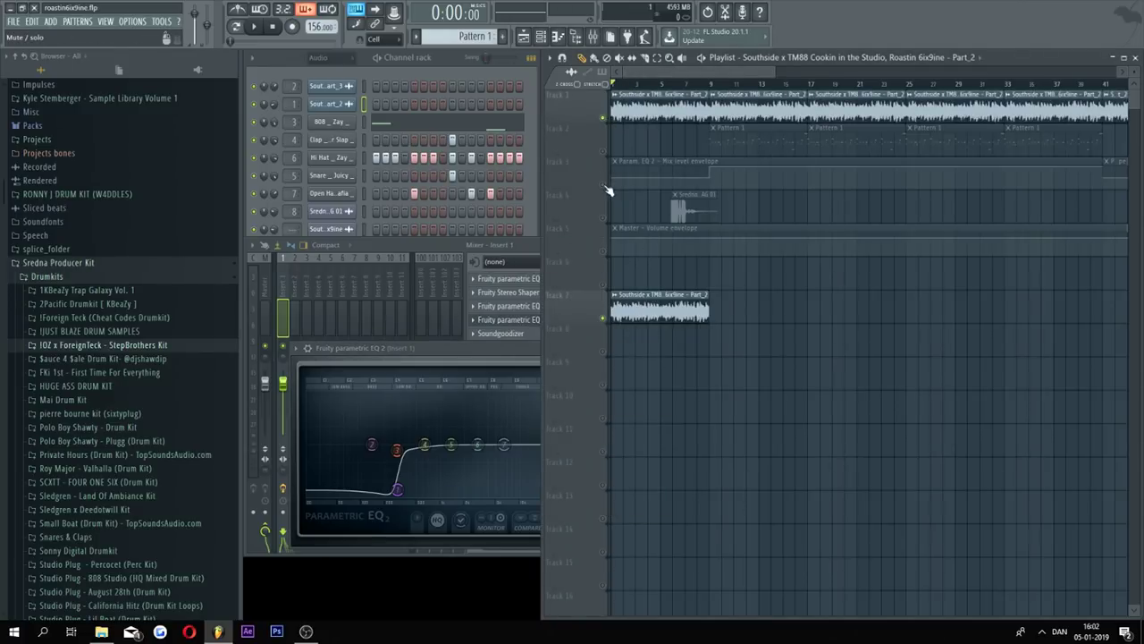
{"action": "left_click", "coordinate": [604, 184]}
{"action": "left_click", "coordinate": [479, 381]}
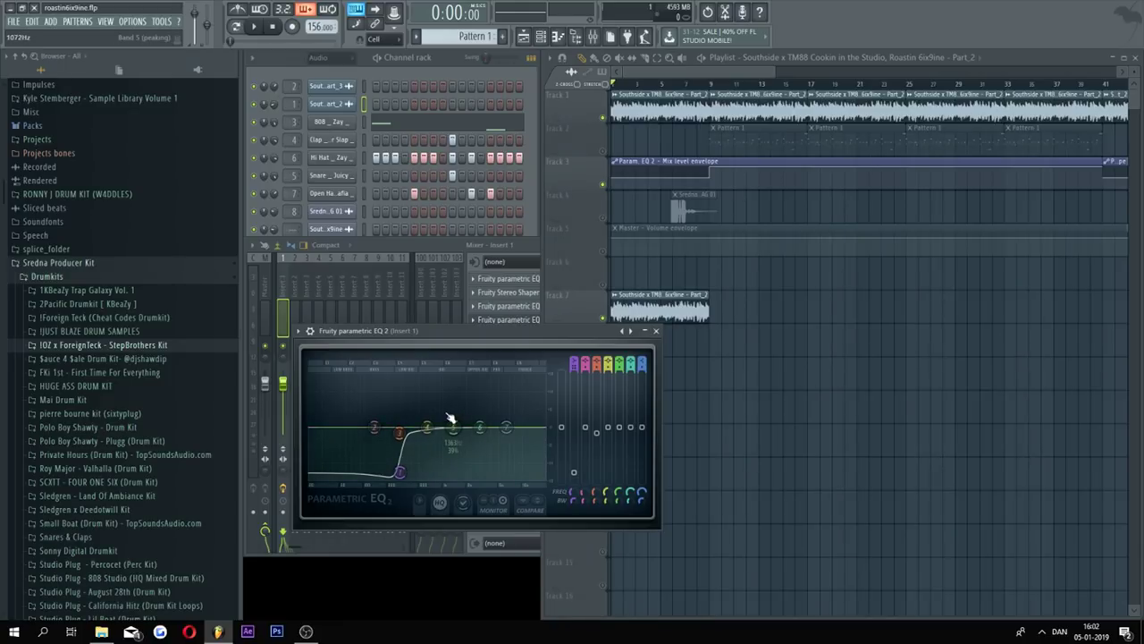
{"action": "left_click", "coordinate": [656, 329]}
Step: Examine the amount and mode of the Soundgoodizer on Insert 1, then close it
{"action": "left_click", "coordinate": [453, 244]}
{"action": "left_click", "coordinate": [534, 335]}
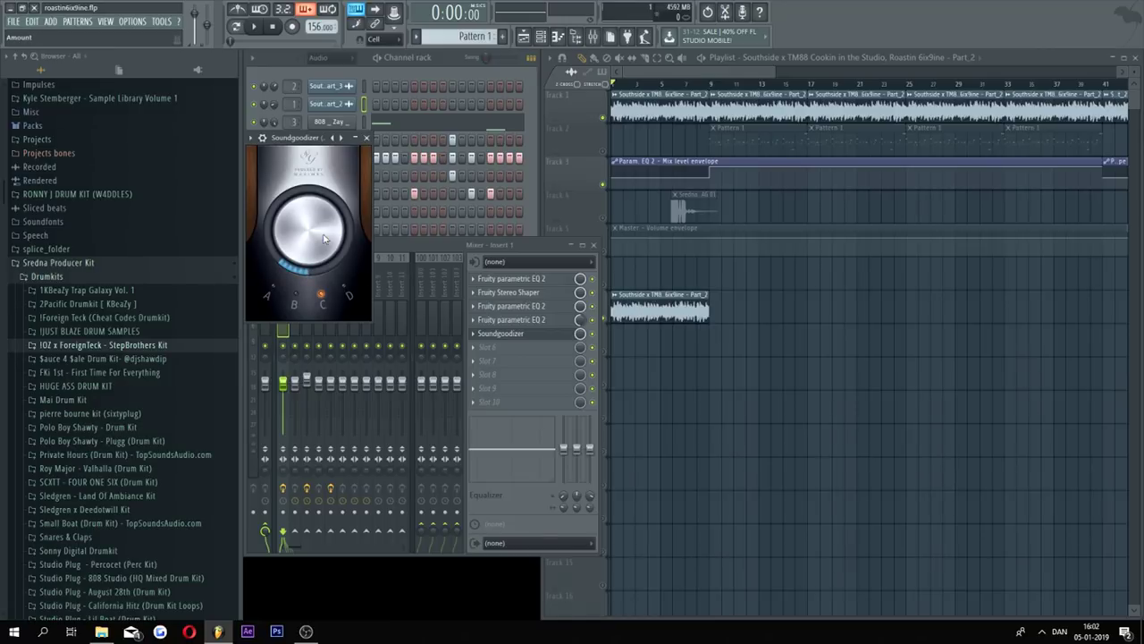
{"action": "left_click", "coordinate": [366, 138]}
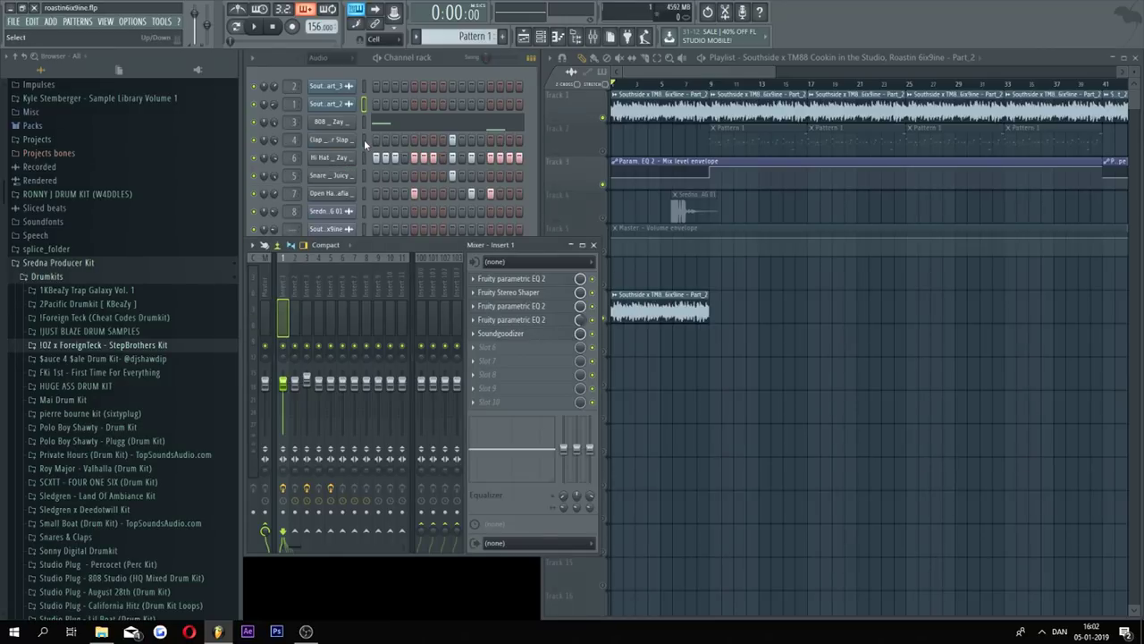
Step: Delete the Part_2 clip from Track 7 and play the arrangement from the start for a few bars before stopping
{"action": "left_click", "coordinate": [681, 72]}
{"action": "right_click", "coordinate": [640, 309]}
{"action": "key", "text": "space"}
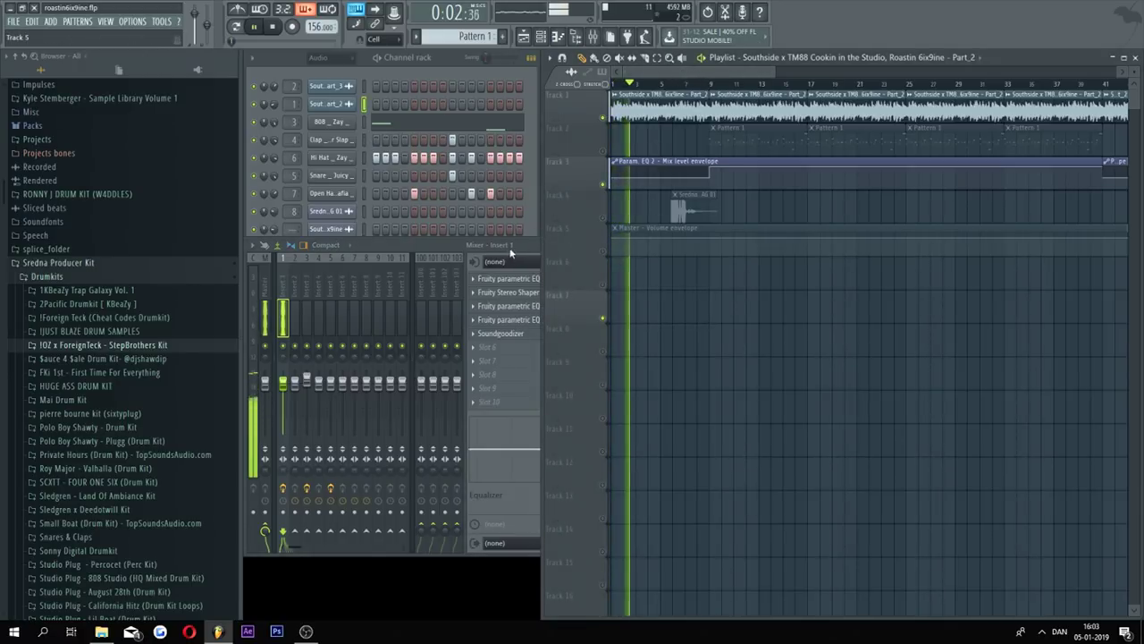
{"action": "left_click", "coordinate": [274, 27]}
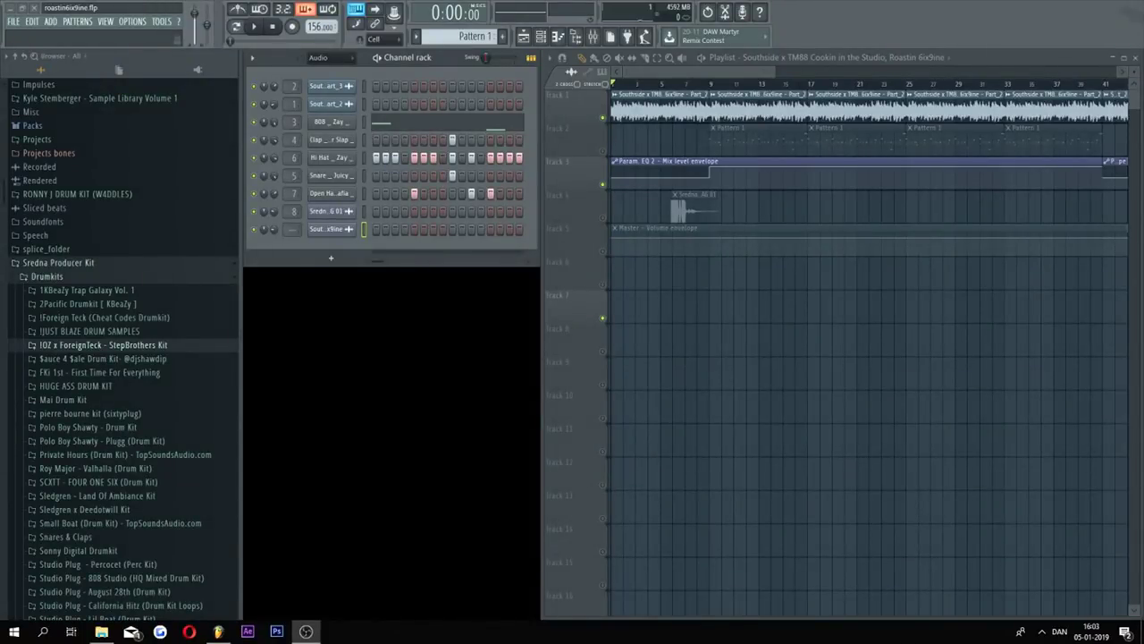
Step: Place the full Roastin 6ix9ine song from its channel settings at bar 1 of Track 7 and close the settings
{"action": "left_click_drag", "start_coordinate": [774, 71], "coordinate": [832, 73]}
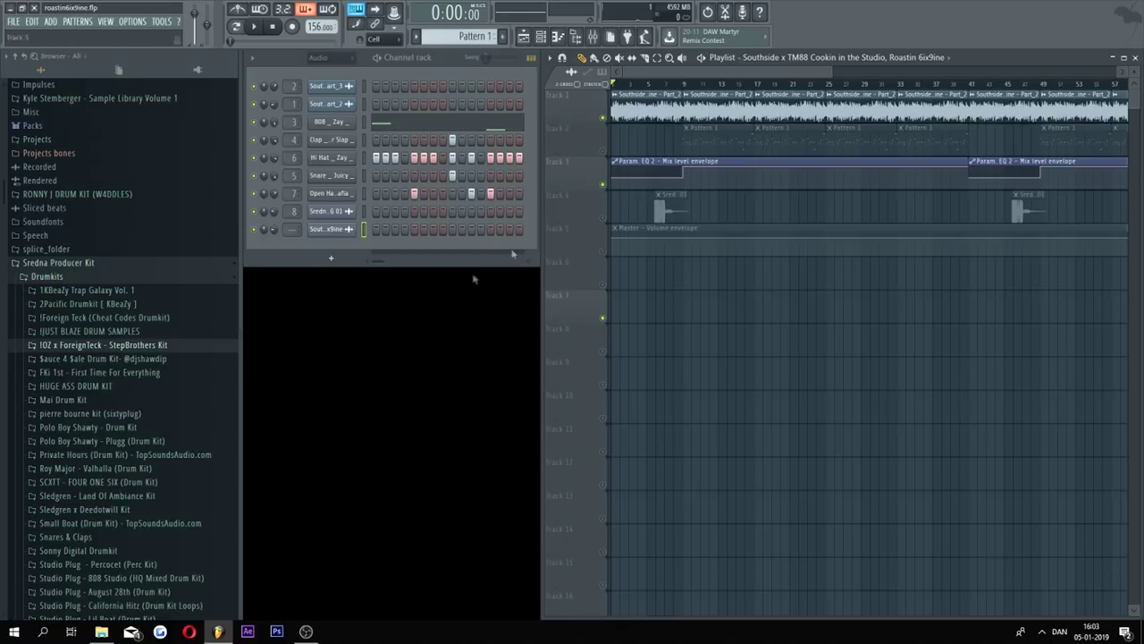
{"action": "left_click", "coordinate": [336, 231]}
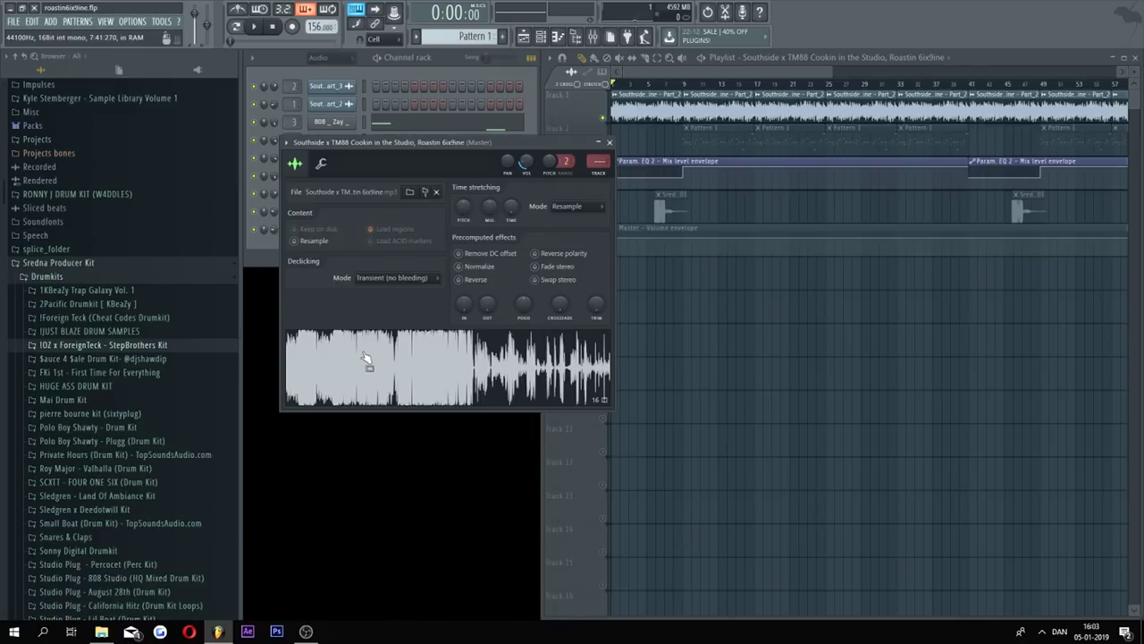
{"action": "left_click_drag", "start_coordinate": [366, 357], "coordinate": [635, 307]}
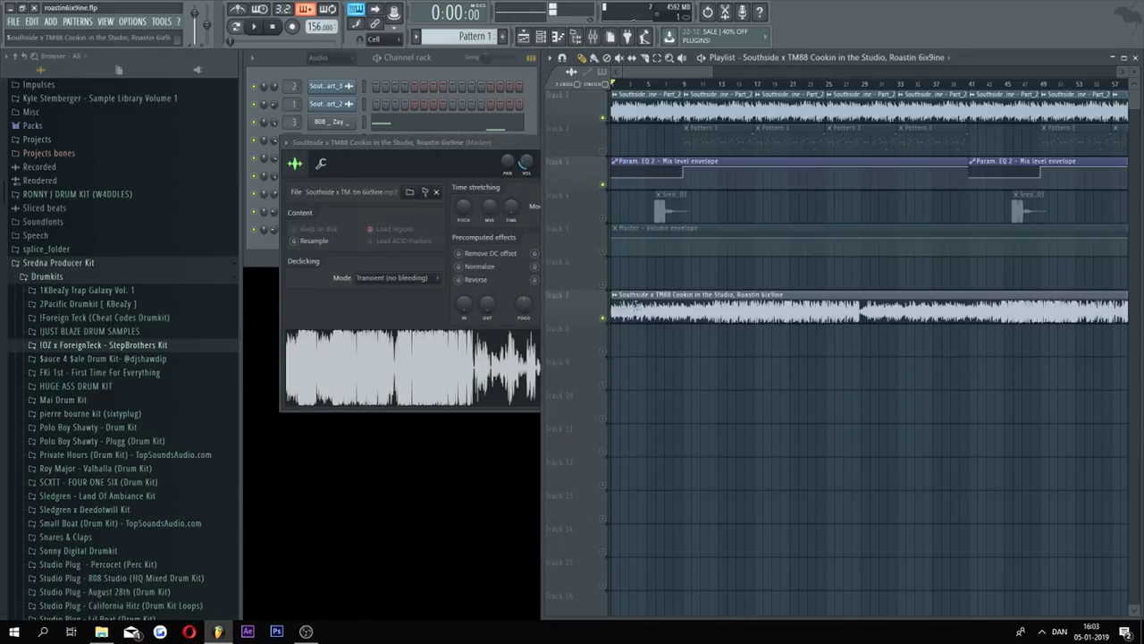
{"action": "left_click", "coordinate": [617, 150]}
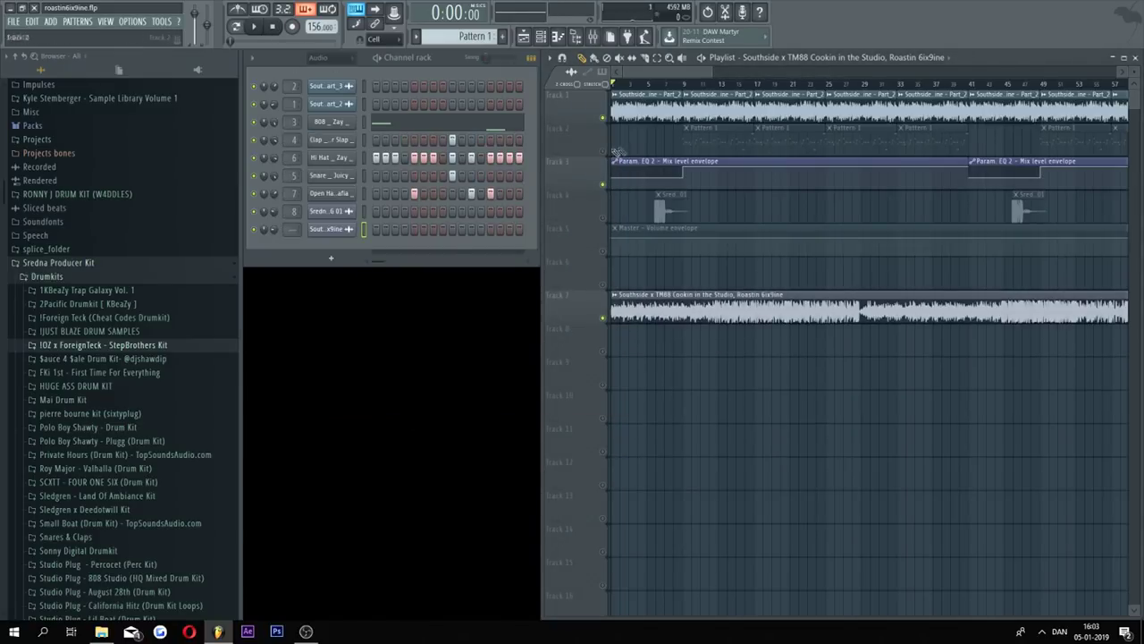
Step: Slice the Track 7 song clip just before bar 45 during playback, delete the part before the cut, and stop playback
{"action": "left_click_drag", "start_coordinate": [698, 74], "coordinate": [704, 74]}
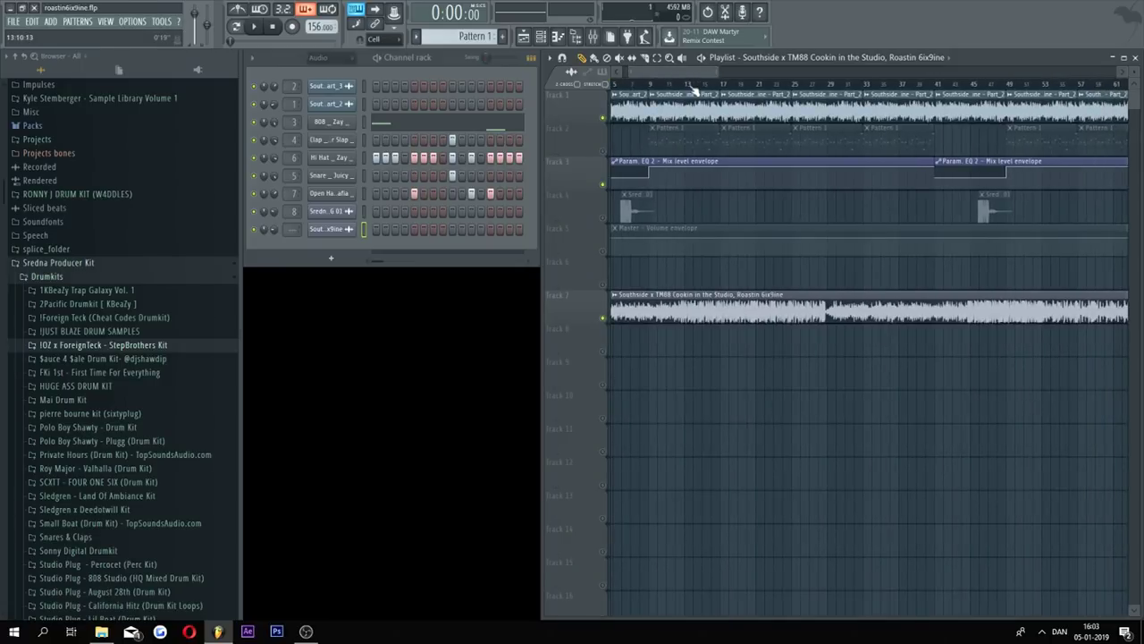
{"action": "scroll", "coordinate": [706, 89], "scroll_direction": "right", "scroll_amount": 15}
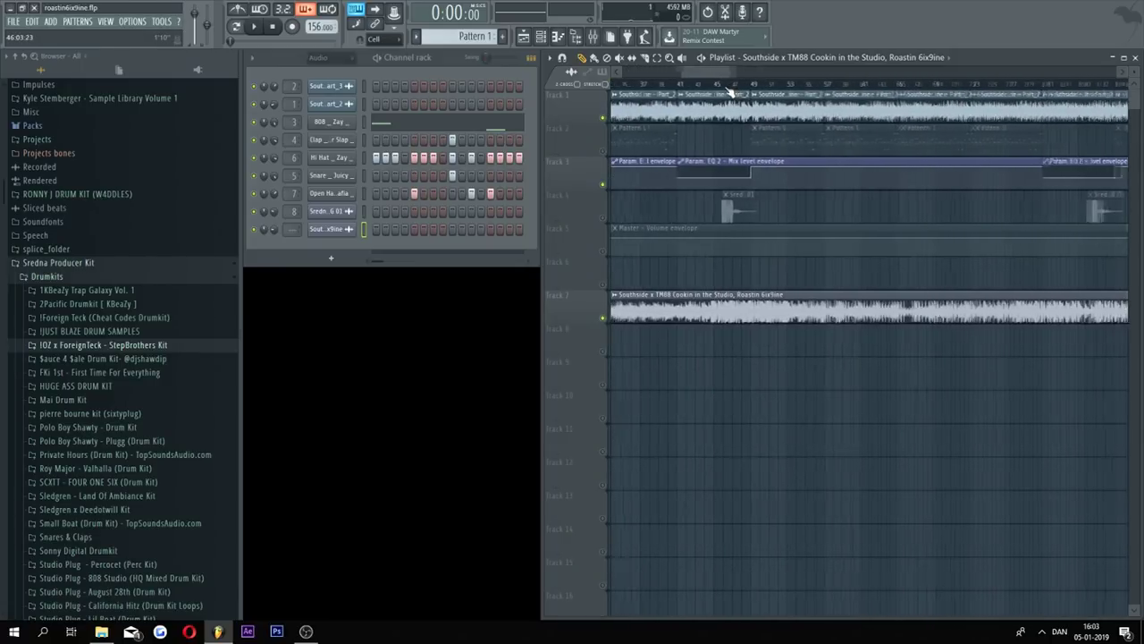
{"action": "scroll", "coordinate": [731, 93], "scroll_direction": "up", "scroll_amount": 4}
{"action": "key", "text": "space"}
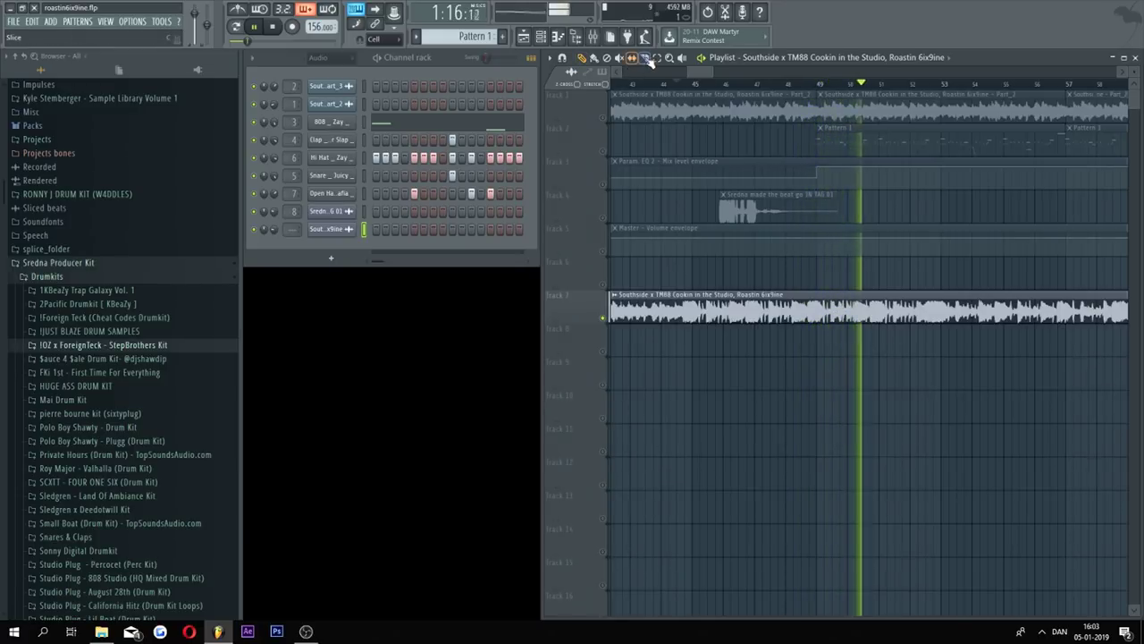
{"action": "left_click", "coordinate": [645, 58]}
{"action": "left_click", "coordinate": [678, 309]}
{"action": "left_click", "coordinate": [582, 58]}
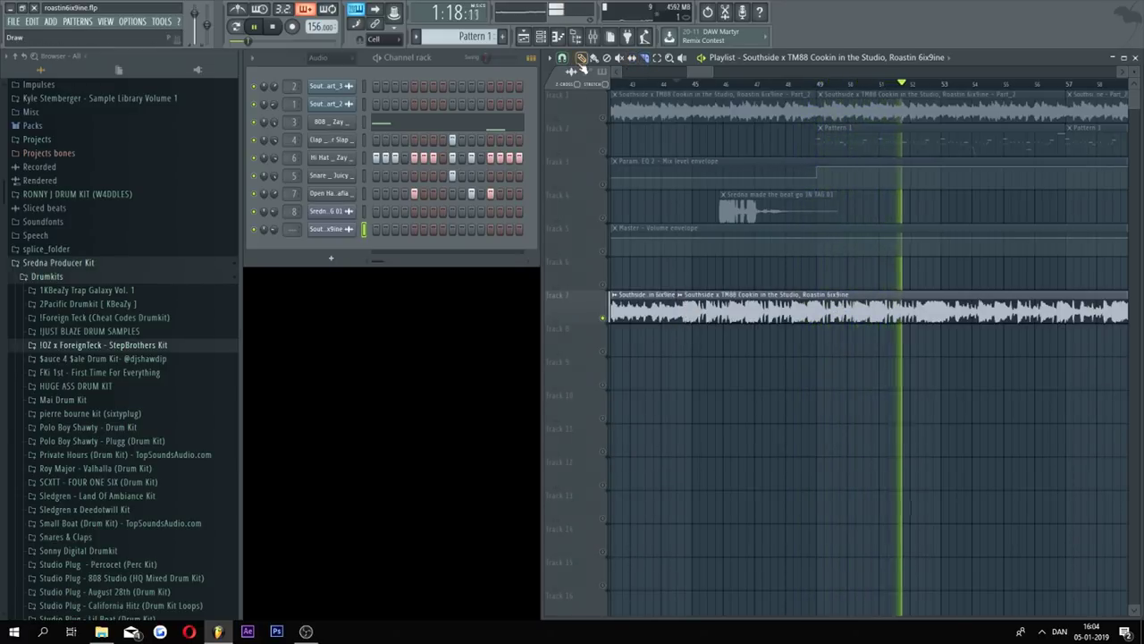
{"action": "right_click", "coordinate": [647, 308]}
{"action": "key", "text": "space"}
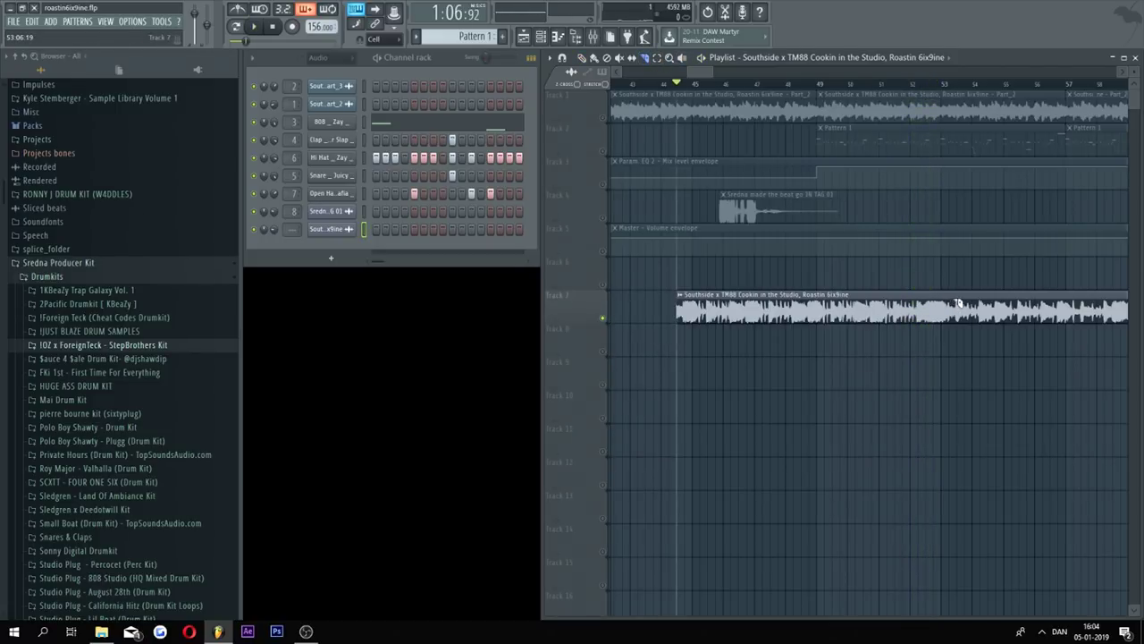
Step: Trim the Track 7 song clip to end just after bar 53 by slicing, and move it to bar 1
{"action": "left_click_drag", "start_coordinate": [955, 301], "coordinate": [956, 352]}
{"action": "left_click", "coordinate": [582, 58]}
{"action": "right_click", "coordinate": [1005, 311]}
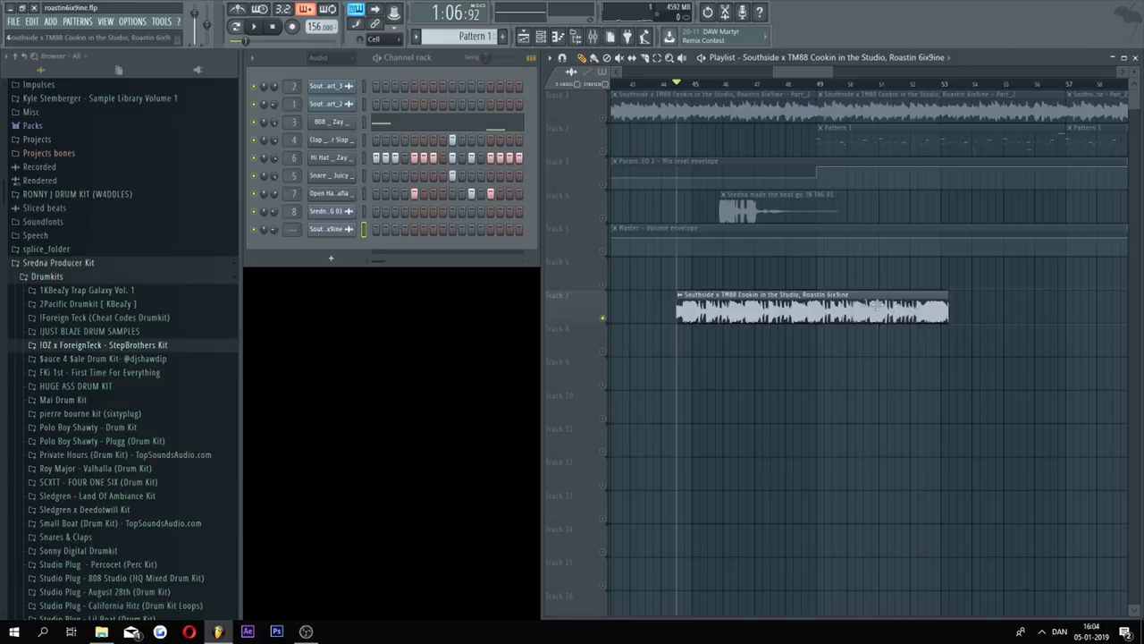
{"action": "left_click_drag", "start_coordinate": [876, 305], "coordinate": [638, 314]}
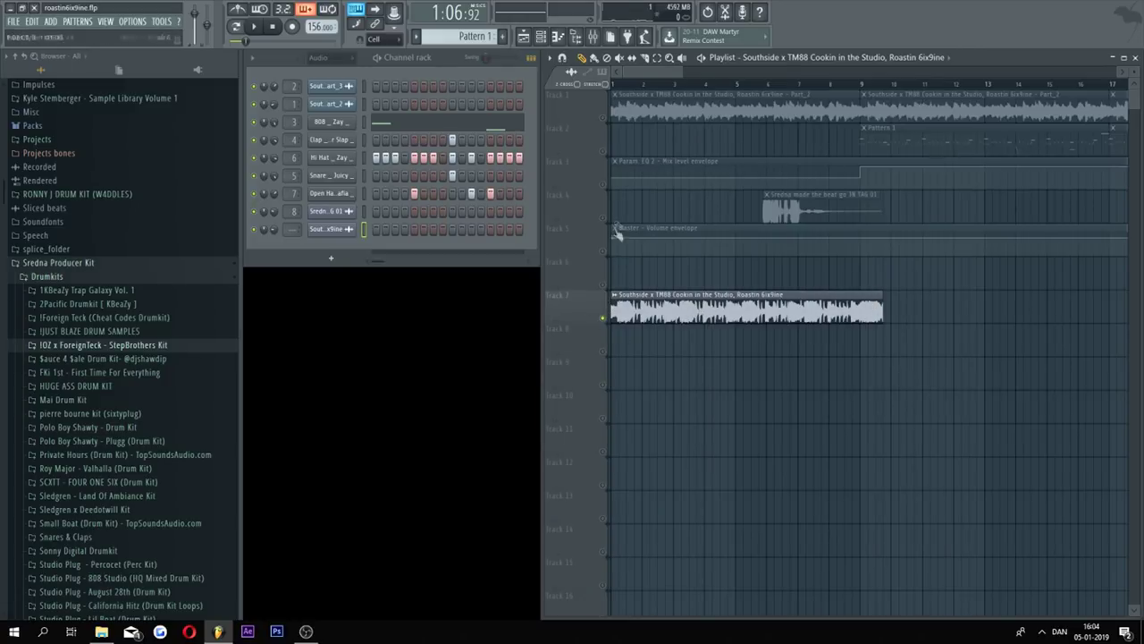
Step: Delete the trimmed clip from Track 7 and remove the full song's channel from the channel rack
{"action": "right_click", "coordinate": [625, 315]}
{"action": "right_click", "coordinate": [323, 229]}
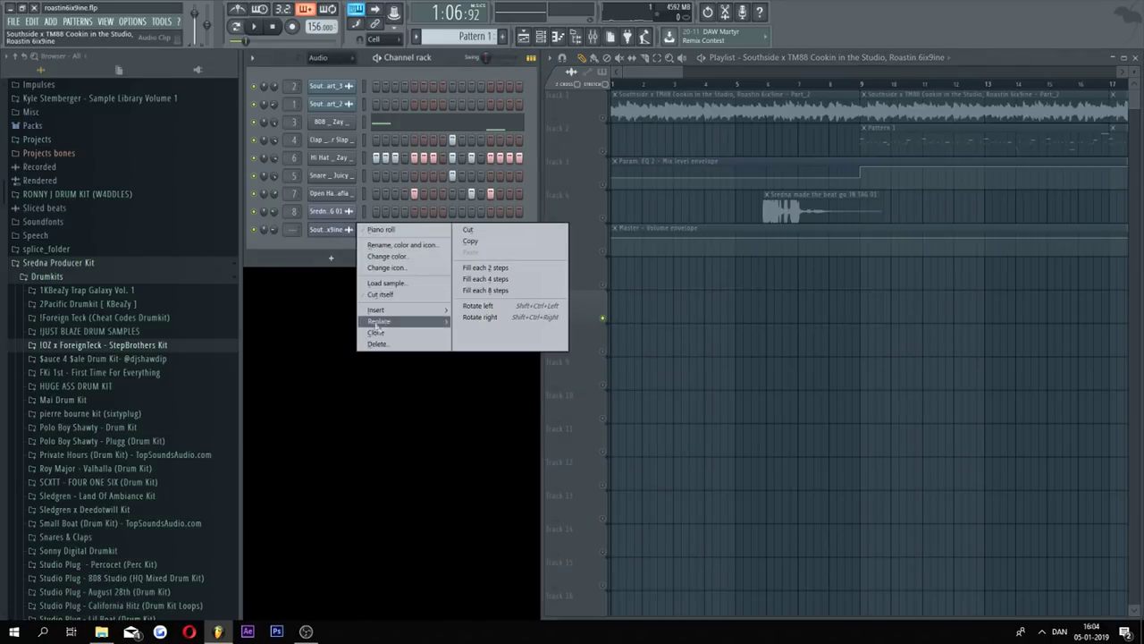
{"action": "left_click", "coordinate": [380, 341]}
{"action": "key", "text": "Return"}
Step: Place the sample ending in Part_3 from its channel settings at bar 1 of Track 7 and check its end against bar 9
{"action": "left_click", "coordinate": [333, 88]}
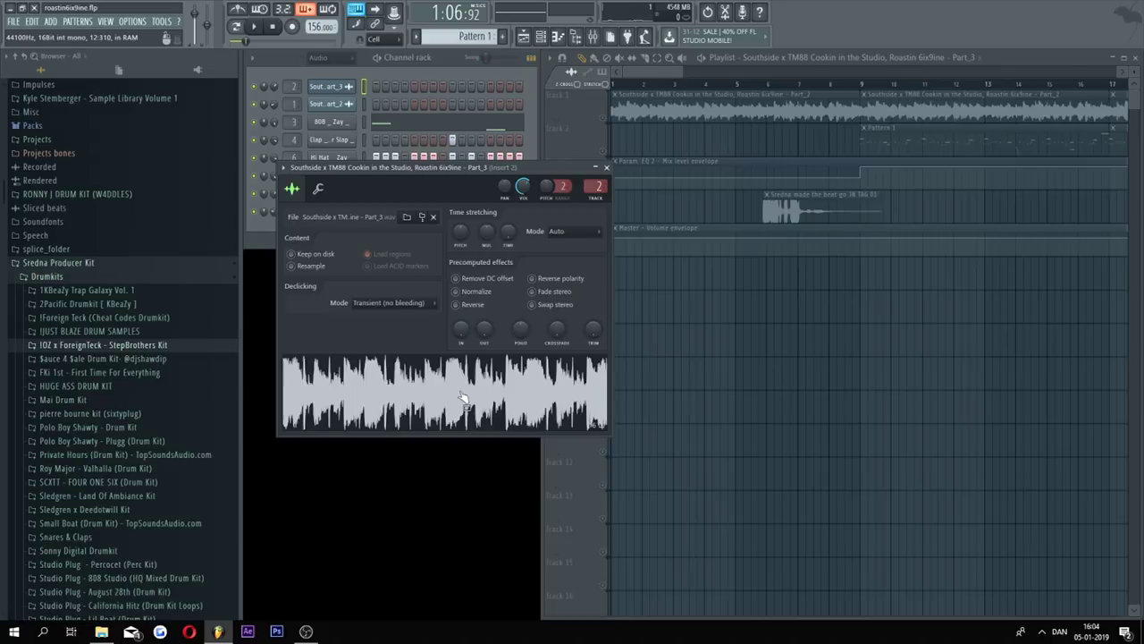
{"action": "left_click_drag", "start_coordinate": [459, 385], "coordinate": [626, 309]}
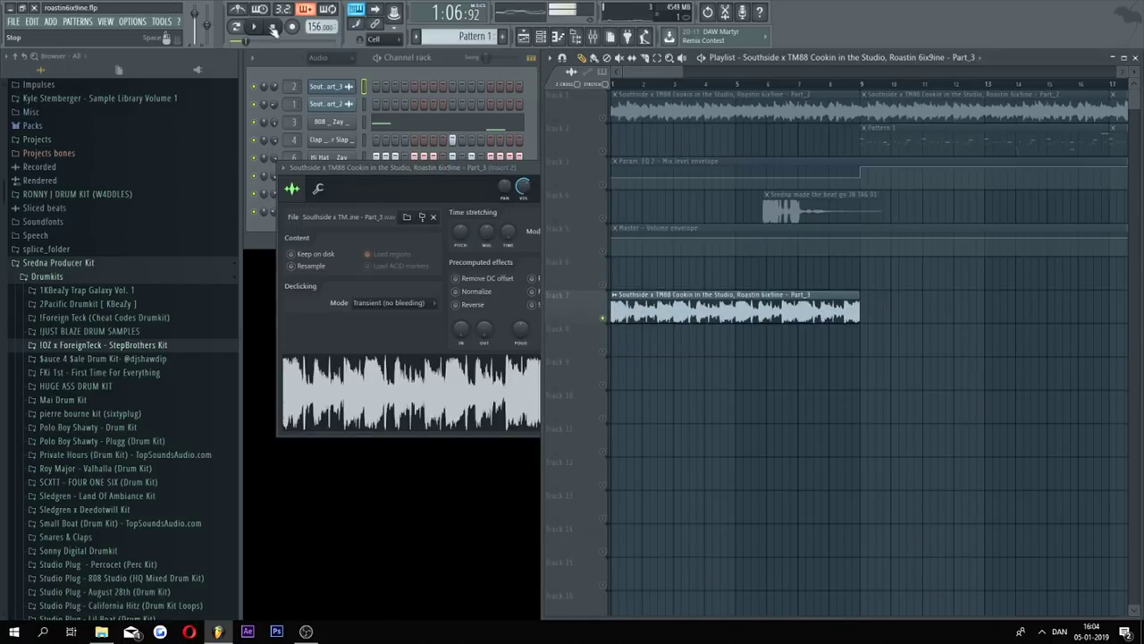
{"action": "left_click", "coordinate": [467, 168]}
{"action": "left_click", "coordinate": [612, 167]}
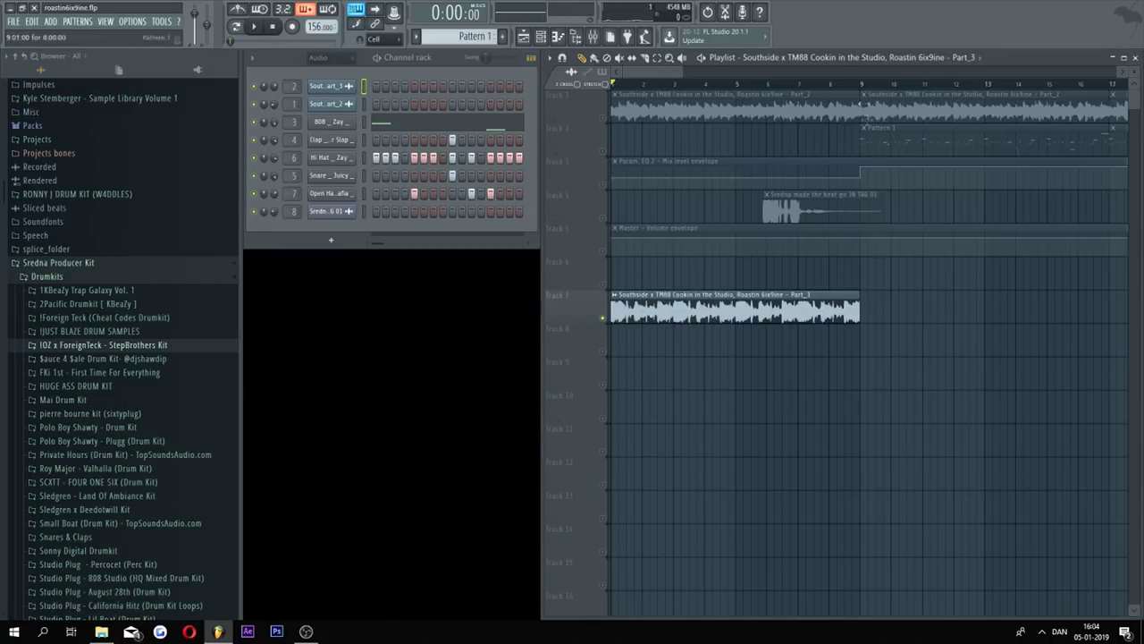
{"action": "scroll", "coordinate": [865, 87], "scroll_direction": "up", "scroll_amount": 1}
{"action": "scroll", "coordinate": [865, 86], "scroll_direction": "up", "scroll_amount": 4}
{"action": "scroll", "coordinate": [865, 87], "scroll_direction": "down", "scroll_amount": 5}
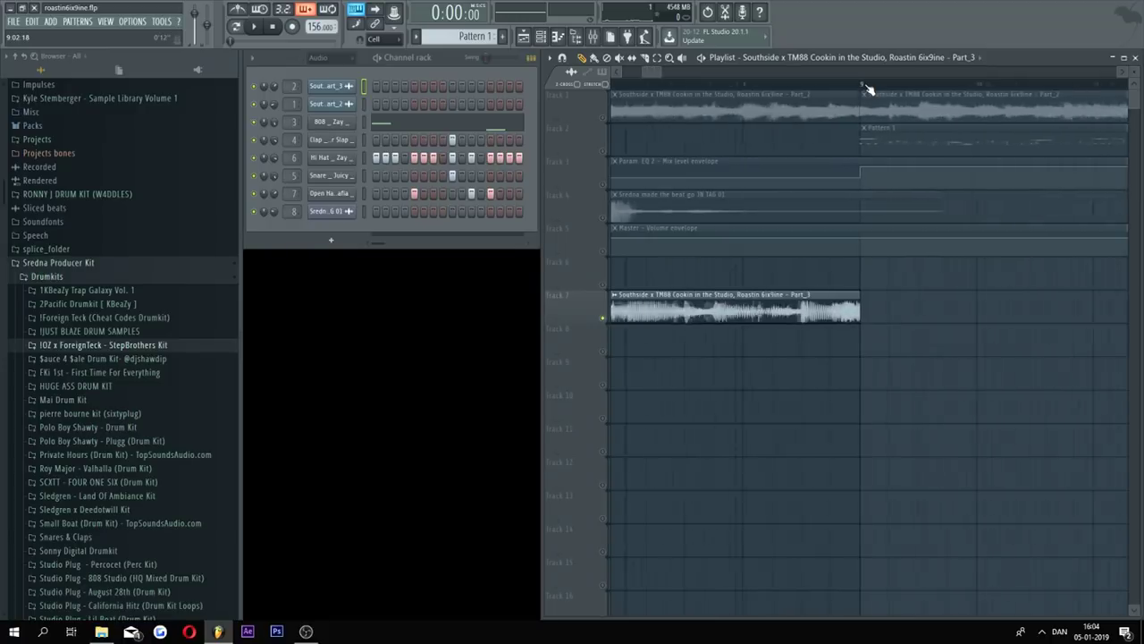
{"action": "scroll", "coordinate": [653, 92], "scroll_direction": "down", "scroll_amount": 1}
{"action": "scroll", "coordinate": [725, 242], "scroll_direction": "up", "scroll_amount": 2}
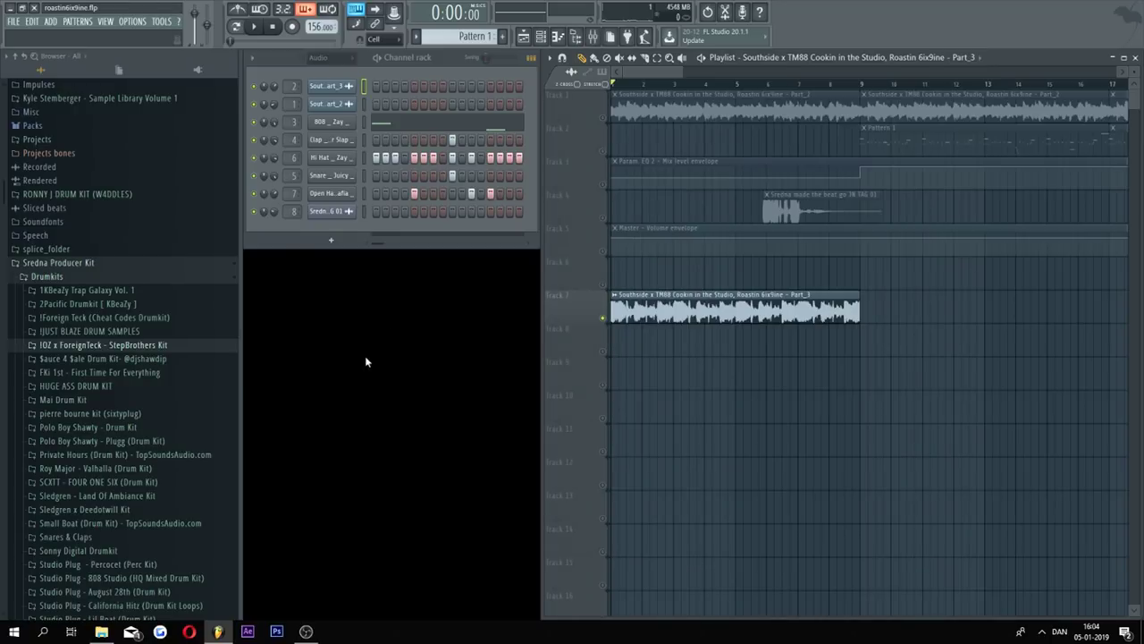
Step: Open the sample settings of the 808 and clap channels one after the other, audition each sound and close them
{"action": "left_click", "coordinate": [327, 125]}
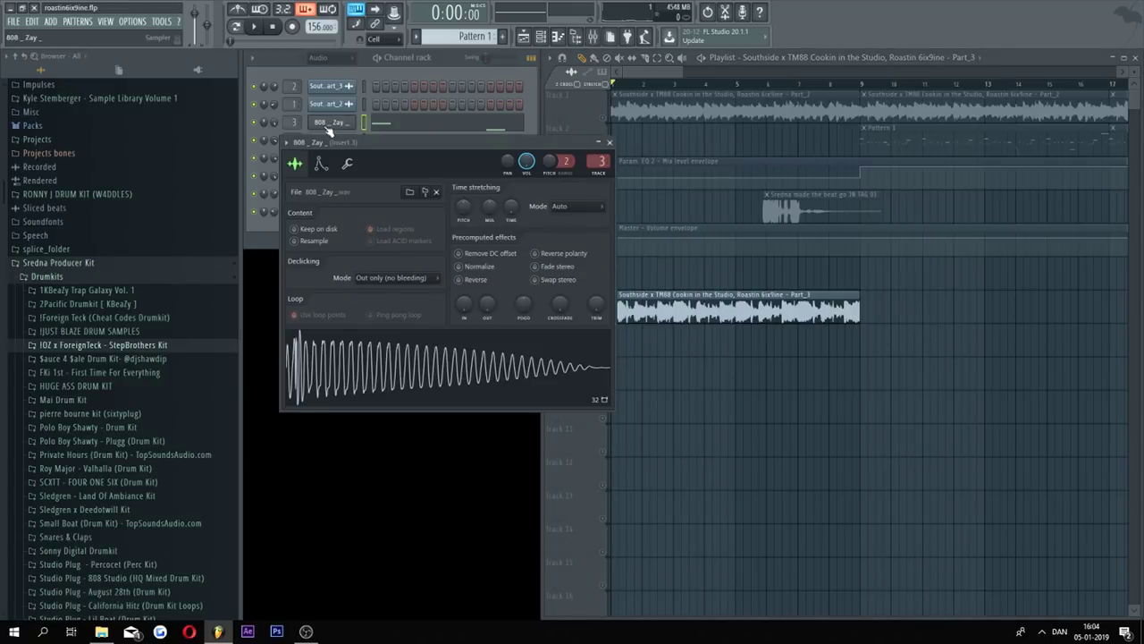
{"action": "left_click_drag", "start_coordinate": [319, 145], "coordinate": [307, 220]}
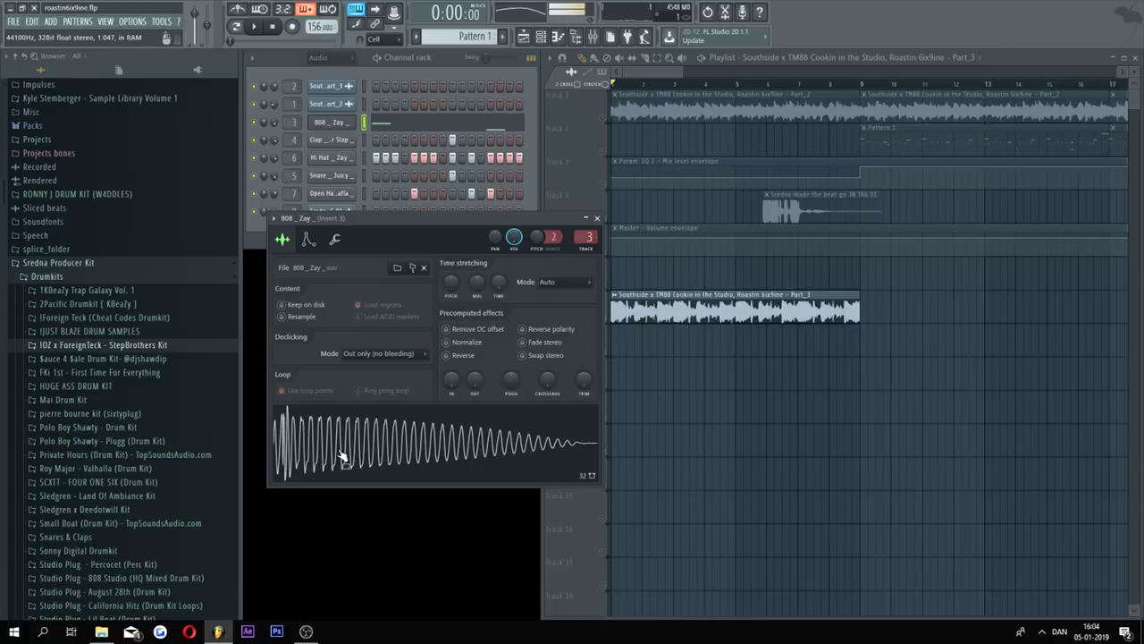
{"action": "left_click", "coordinate": [597, 219]}
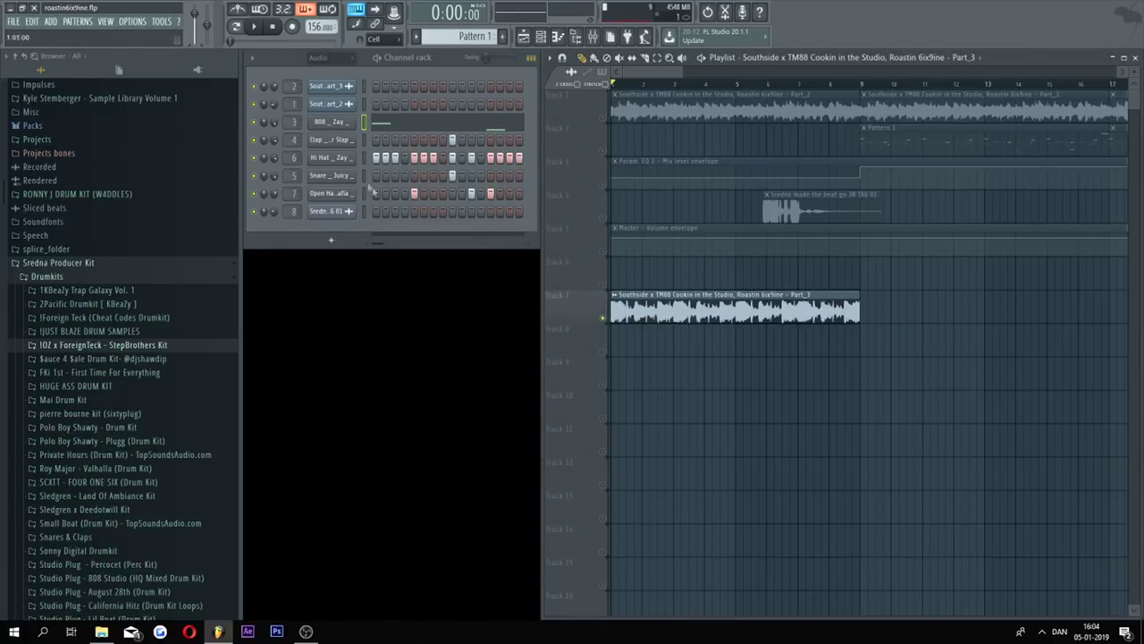
{"action": "left_click", "coordinate": [347, 145]}
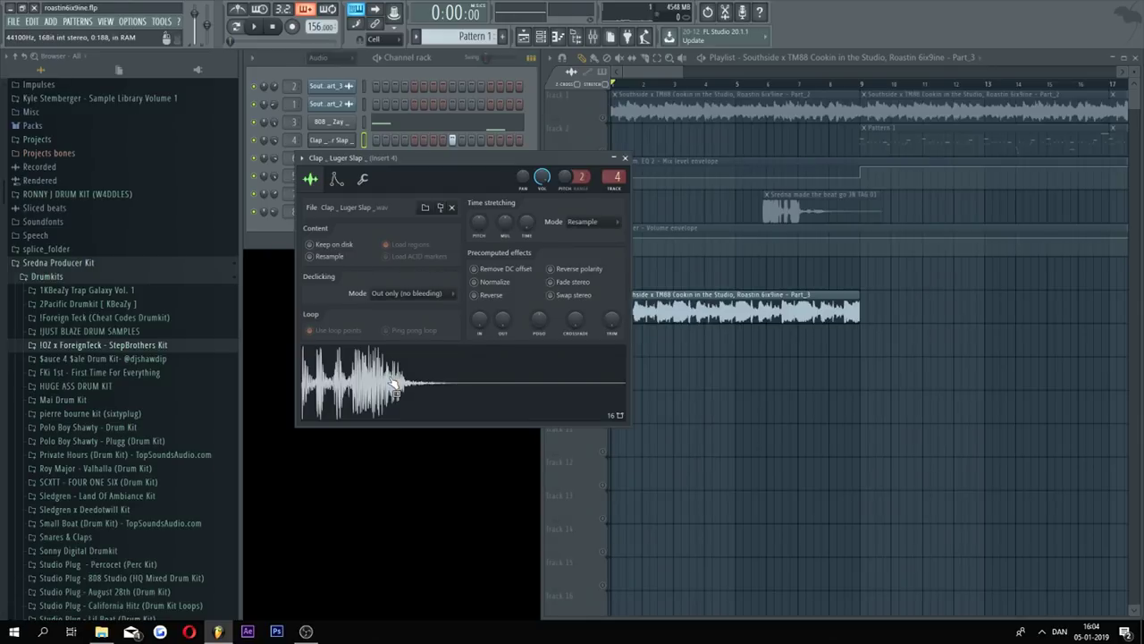
{"action": "left_click", "coordinate": [625, 158]}
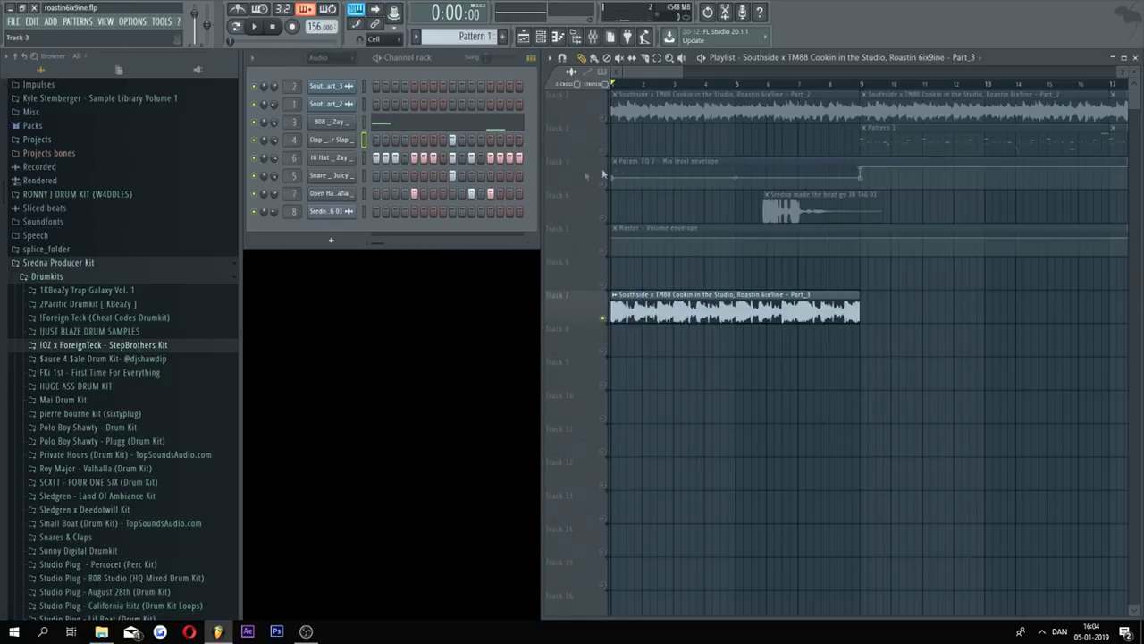
Step: Inspect the Hi Hat channel's sample settings and fade-out control, audition the sound and close the settings
{"action": "left_click", "coordinate": [341, 164]}
{"action": "left_click", "coordinate": [341, 210]}
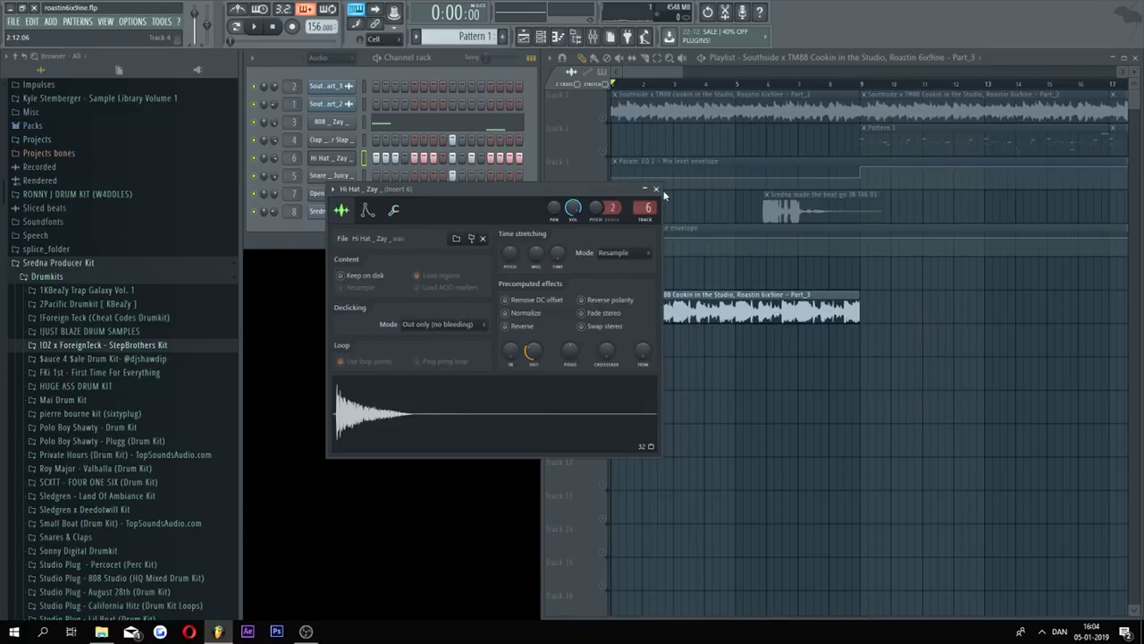
{"action": "left_click", "coordinate": [657, 191]}
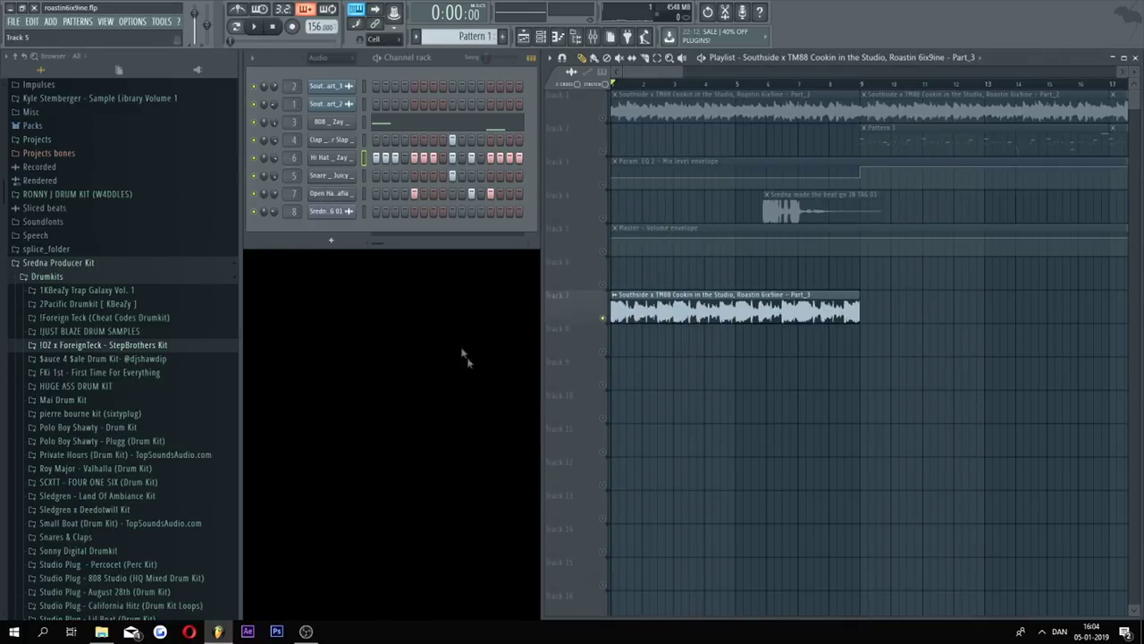
{"action": "left_click", "coordinate": [338, 160]}
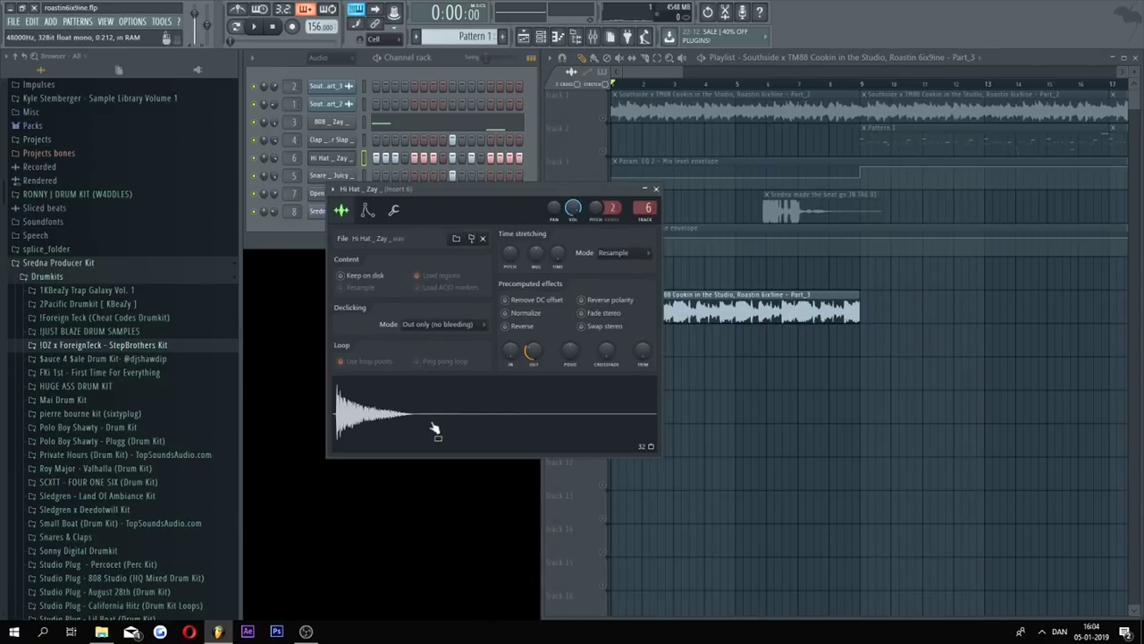
{"action": "left_click_drag", "start_coordinate": [369, 207], "coordinate": [287, 286]}
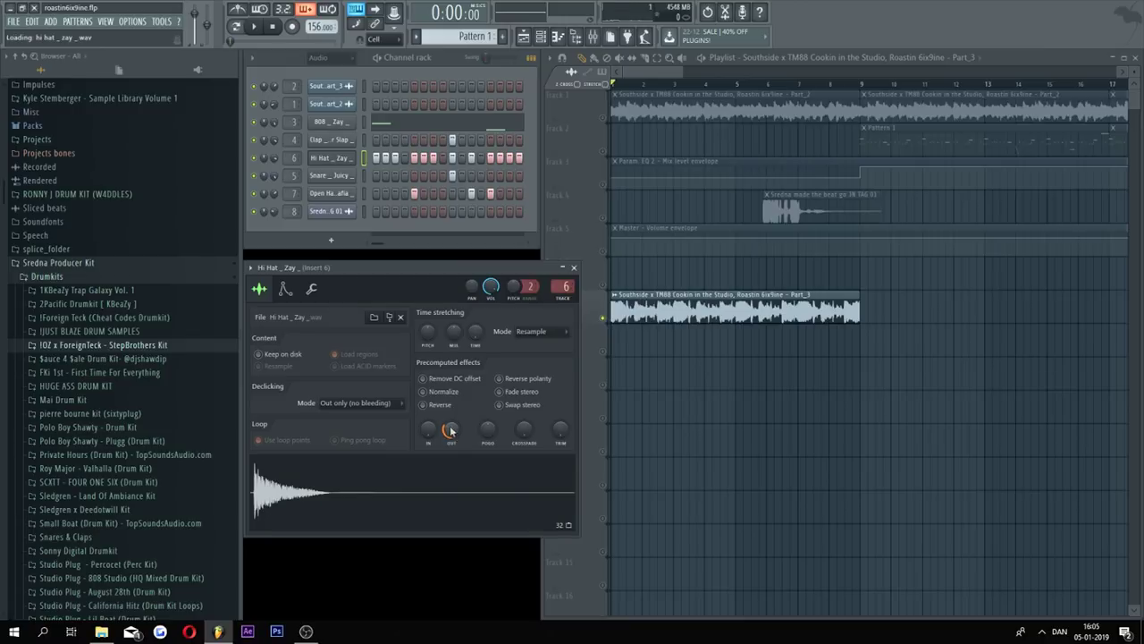
{"action": "left_click_drag", "start_coordinate": [451, 430], "coordinate": [451, 449]}
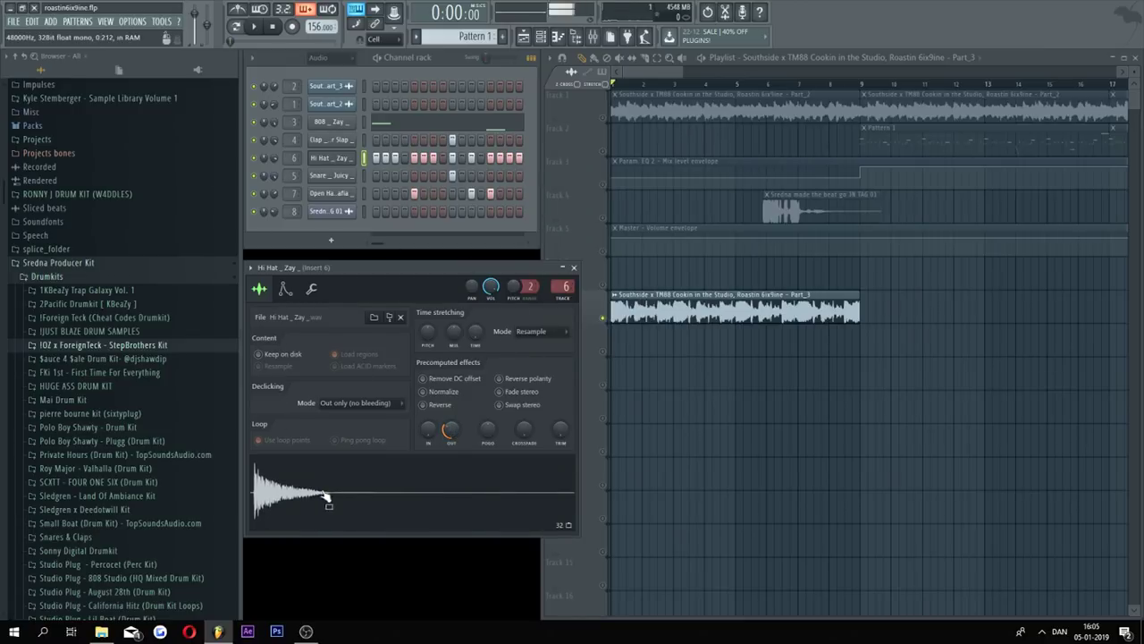
{"action": "left_click", "coordinate": [573, 267]}
Step: Open the Snare channel's sample waveform and place its settings window below the channel rack
{"action": "left_click", "coordinate": [324, 176]}
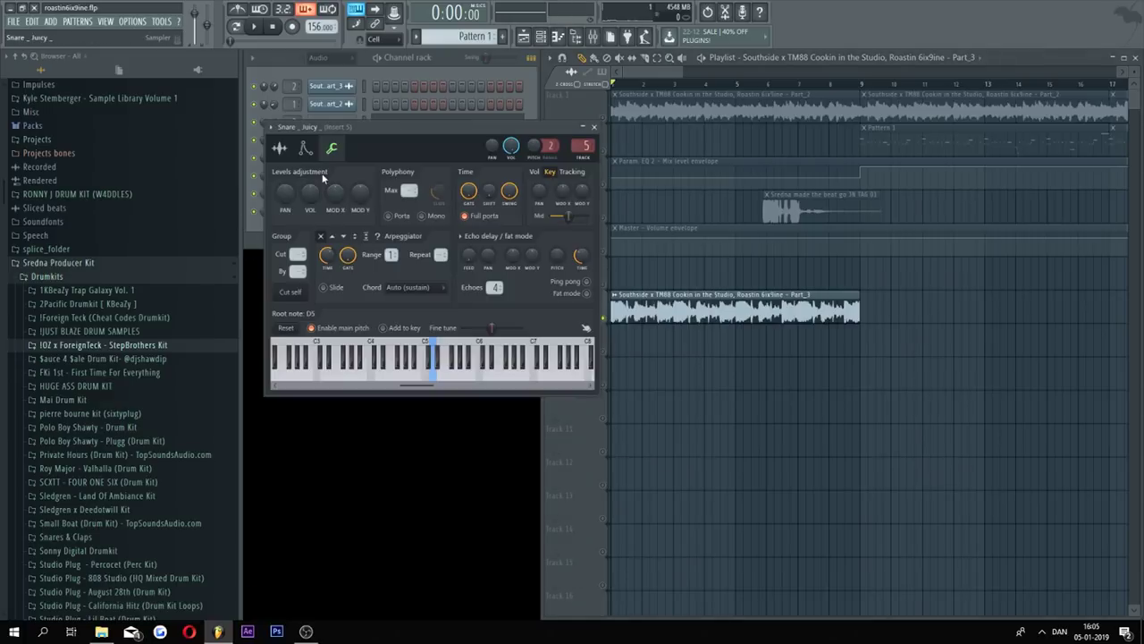
{"action": "left_click", "coordinate": [280, 148]}
{"action": "left_click_drag", "start_coordinate": [398, 133], "coordinate": [378, 263]}
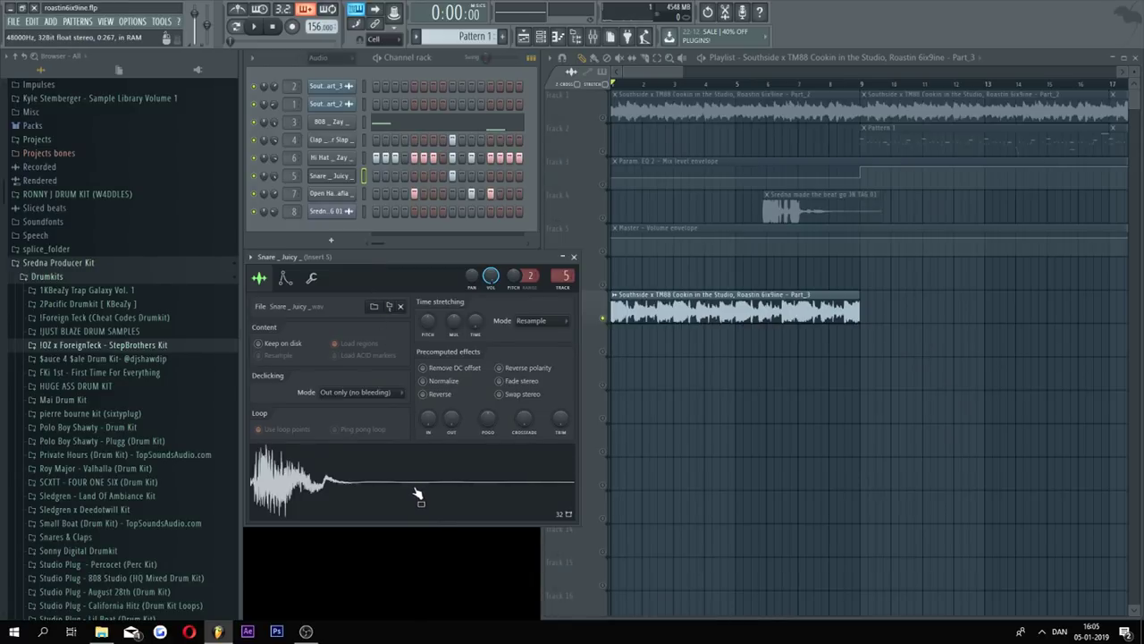
Step: Set the Snare channel's root note to C5 and audition the sample at that pitch
{"action": "left_click", "coordinate": [312, 278]}
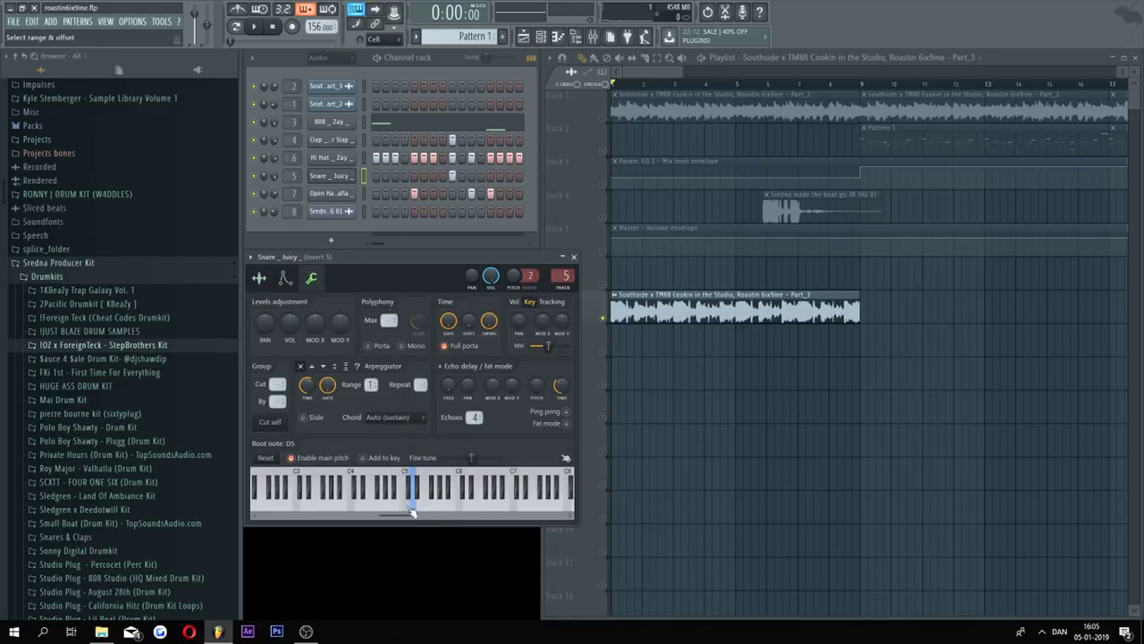
{"action": "right_click", "coordinate": [408, 505]}
{"action": "right_click", "coordinate": [413, 506]}
{"action": "left_click", "coordinate": [337, 178]}
{"action": "left_click", "coordinate": [338, 178]}
{"action": "left_click", "coordinate": [259, 278]}
{"action": "left_click", "coordinate": [390, 504]}
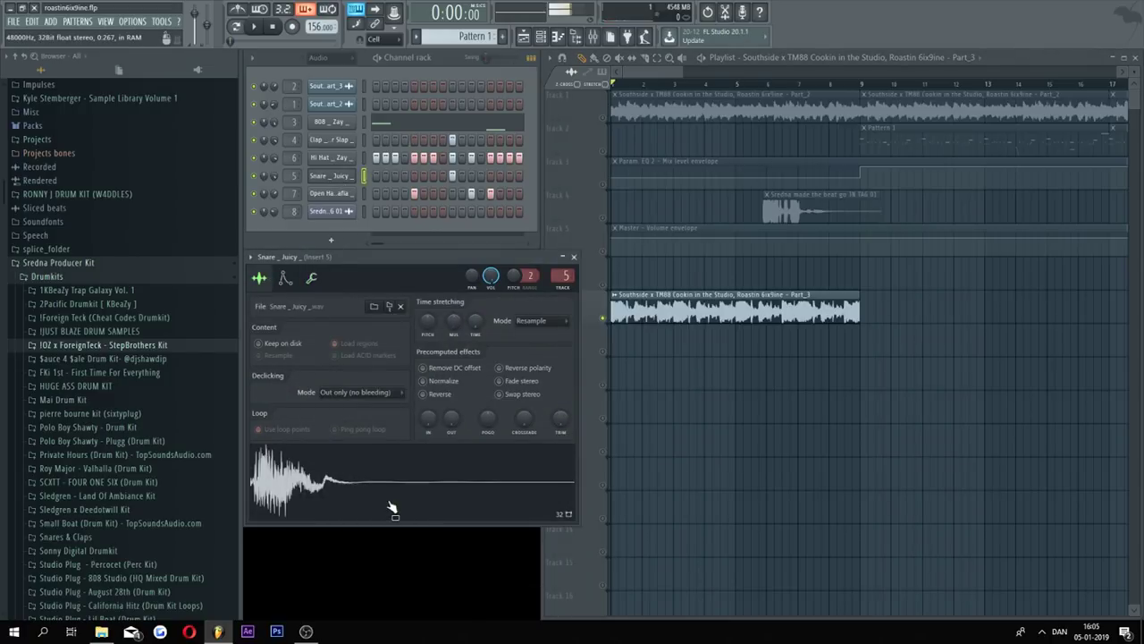
{"action": "left_click", "coordinate": [312, 279]}
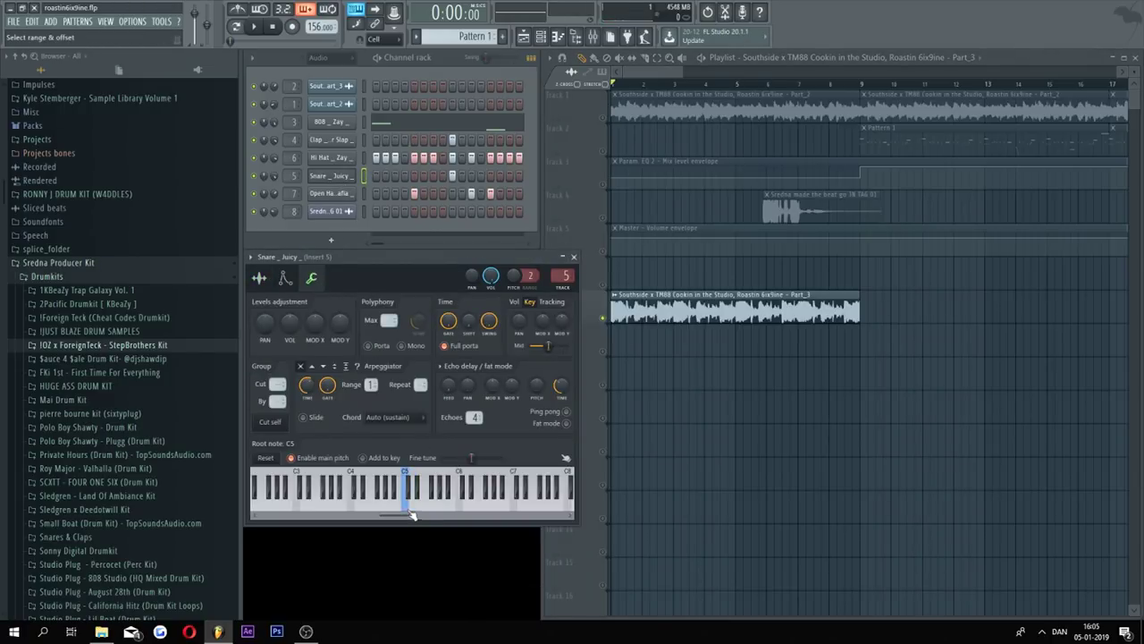
{"action": "left_click", "coordinate": [261, 280]}
{"action": "left_click", "coordinate": [367, 496]}
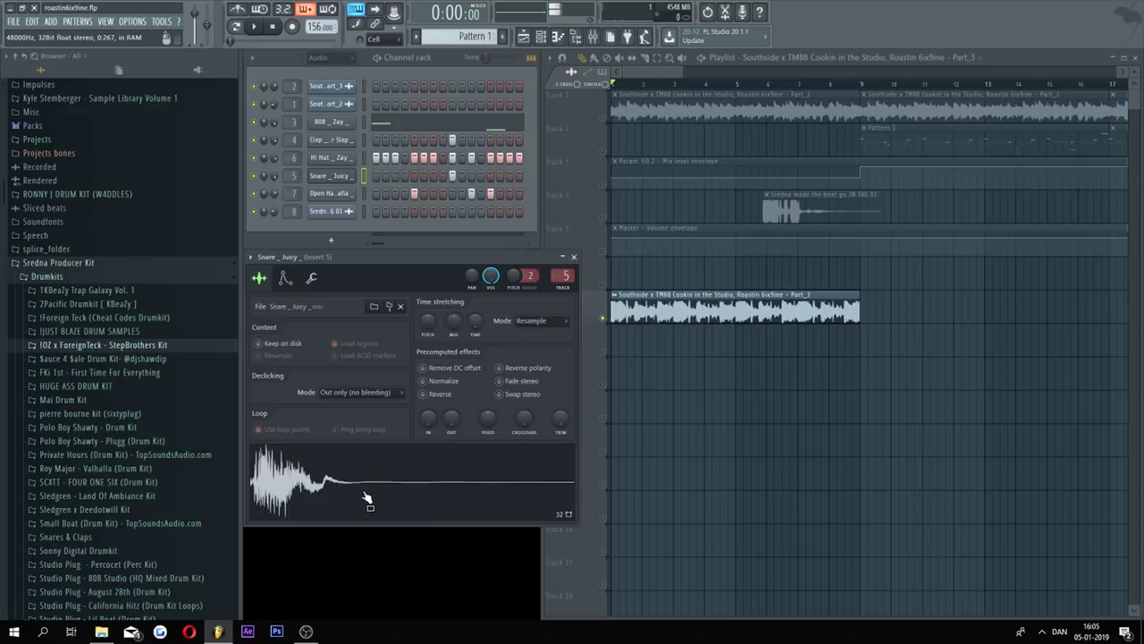
Step: Open the Snare channel's piano roll and audition keys around C5 to compare their pitch
{"action": "right_click", "coordinate": [340, 180]}
{"action": "left_click", "coordinate": [384, 178]}
{"action": "scroll", "coordinate": [348, 250], "scroll_direction": "up", "scroll_amount": 4}
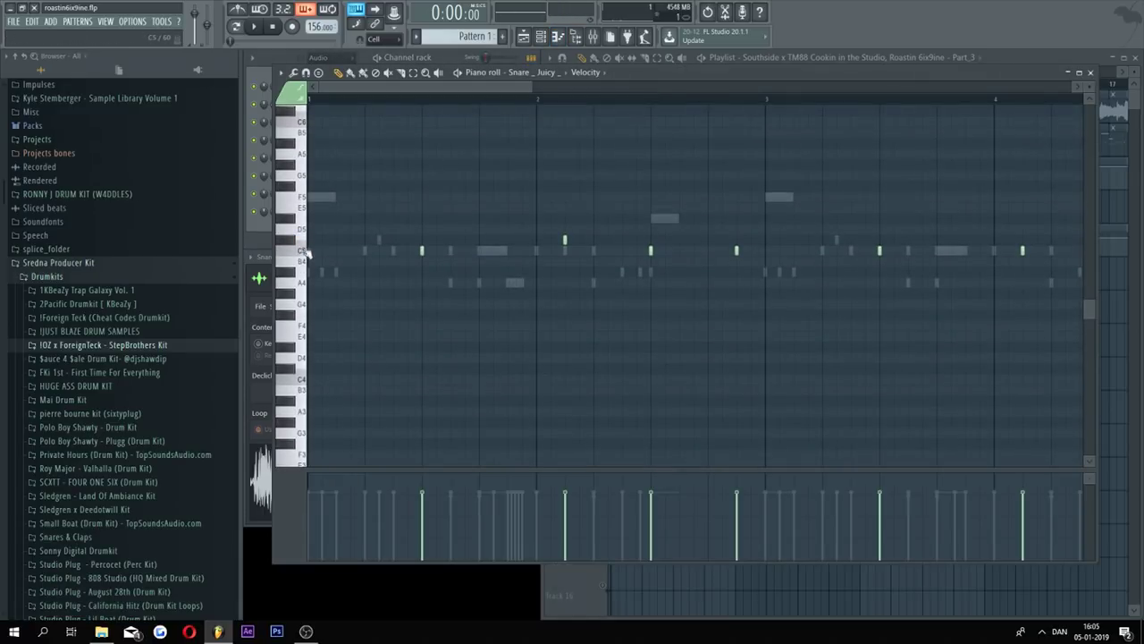
{"action": "left_click", "coordinate": [305, 276]}
{"action": "left_click", "coordinate": [304, 268]}
Step: Set the Snare channel's root note to D5 and close its settings
{"action": "left_click", "coordinate": [251, 257]}
{"action": "left_click", "coordinate": [361, 258]}
{"action": "left_click", "coordinate": [312, 278]}
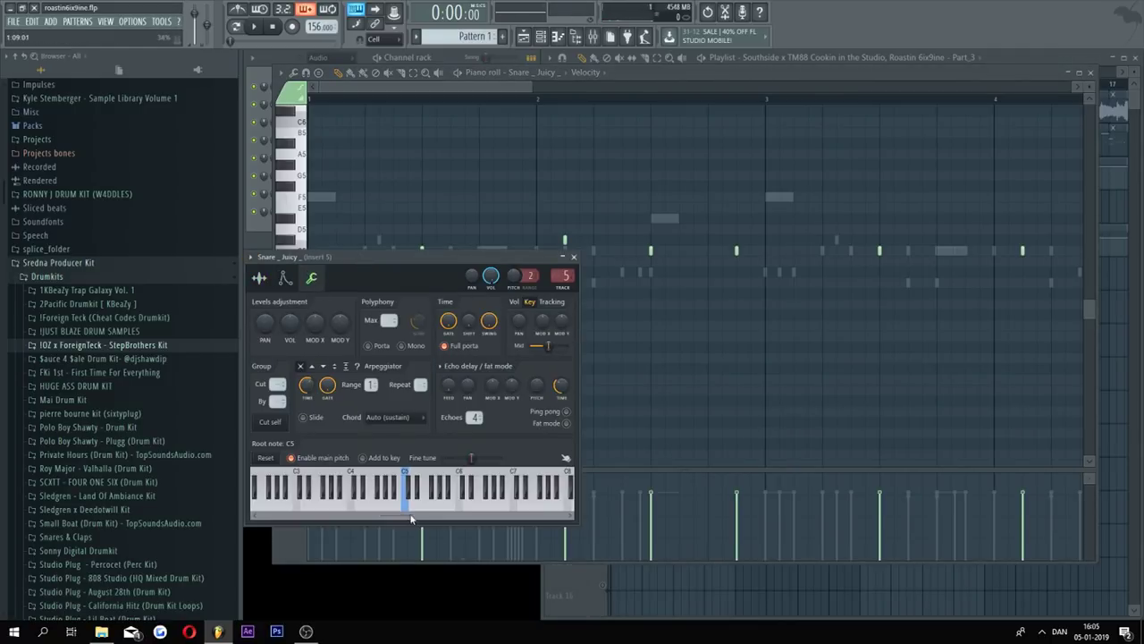
{"action": "right_click", "coordinate": [415, 508]}
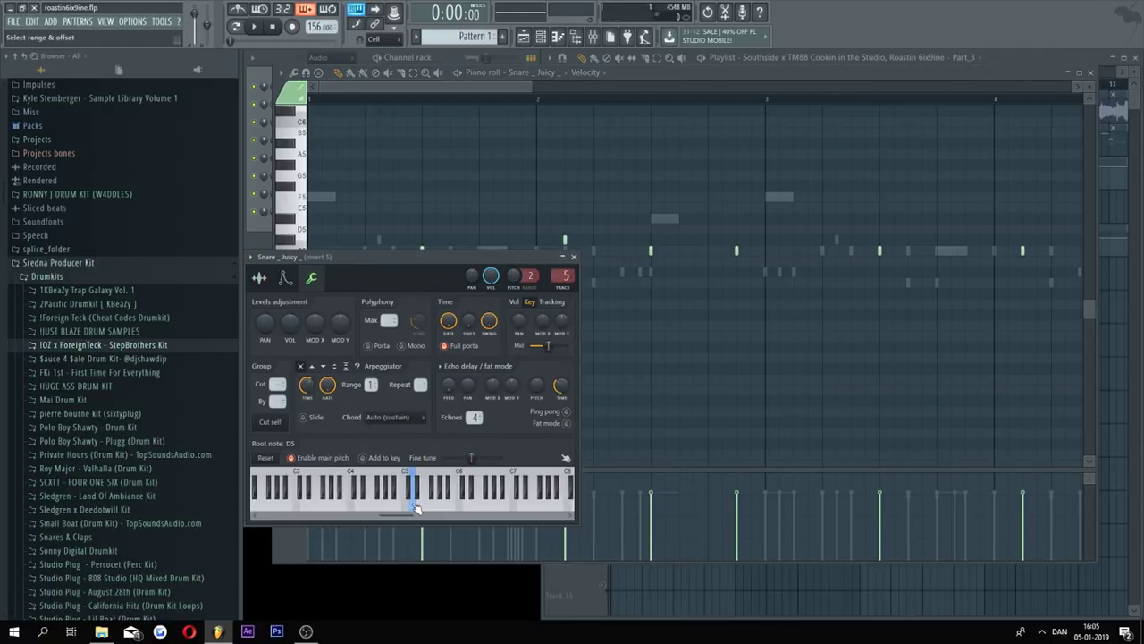
{"action": "left_click", "coordinate": [574, 256]}
Step: Review the full snare pattern in the piano roll, inspect the Open Hat channel's notes, and close the piano roll
{"action": "left_click_drag", "start_coordinate": [533, 85], "coordinate": [776, 114]}
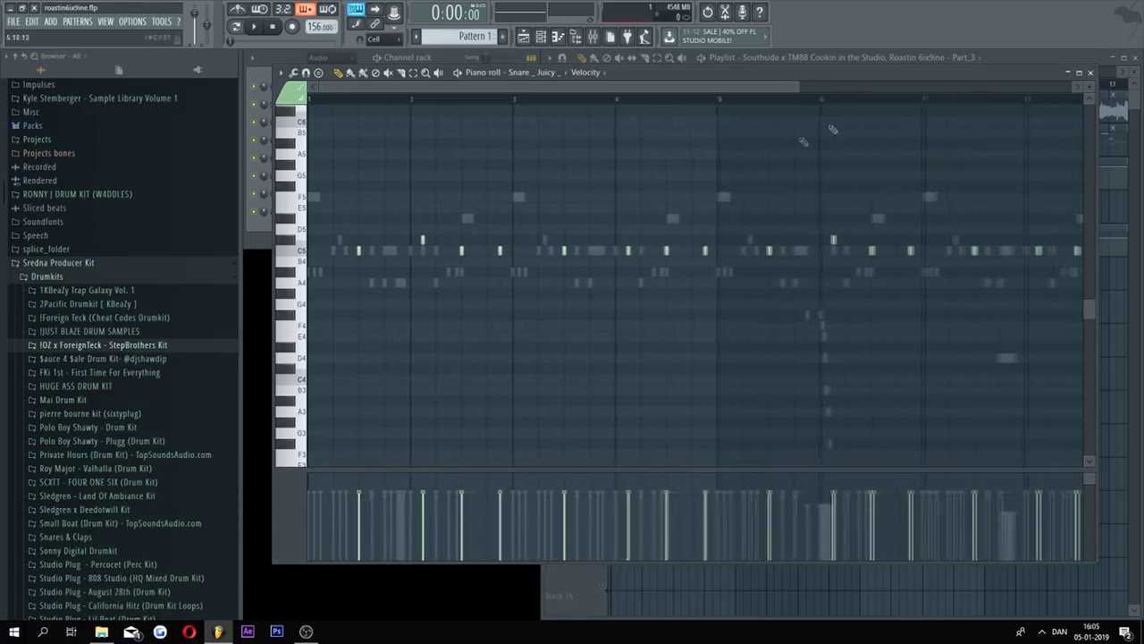
{"action": "left_click", "coordinate": [1090, 72]}
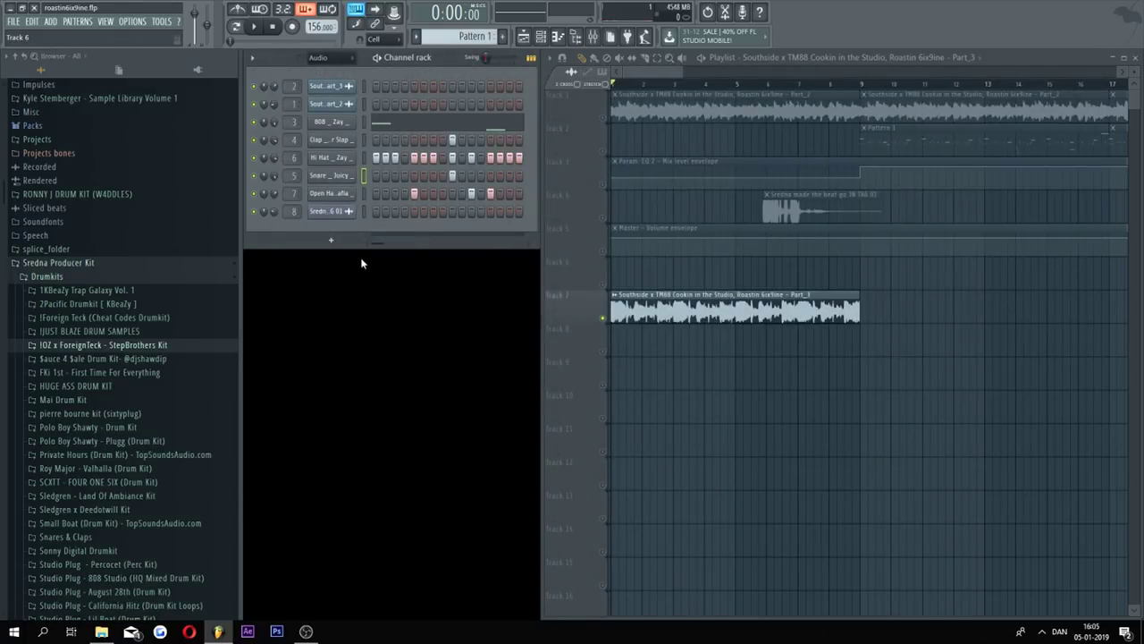
{"action": "right_click", "coordinate": [331, 193]}
{"action": "left_click", "coordinate": [393, 196]}
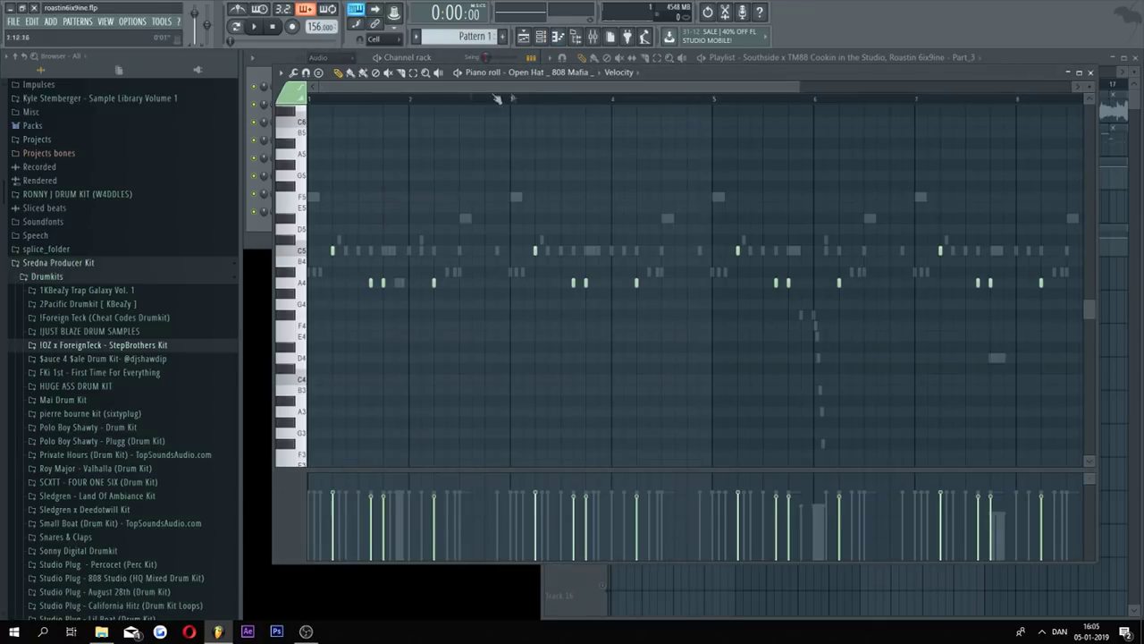
{"action": "left_click_drag", "start_coordinate": [732, 72], "coordinate": [734, 94]}
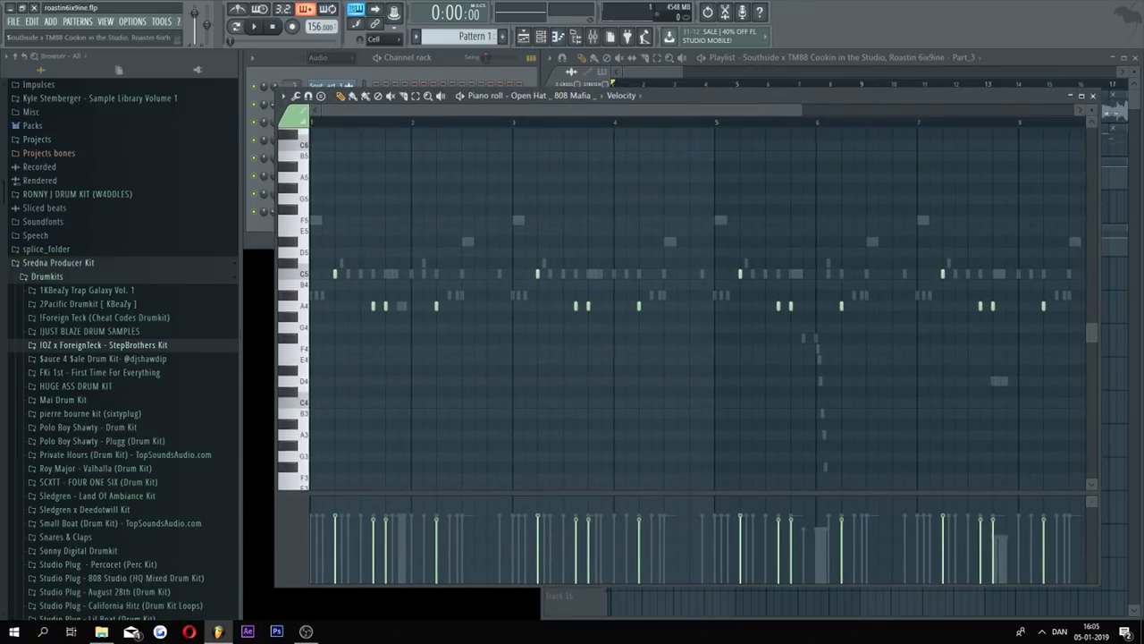
{"action": "left_click", "coordinate": [1093, 96]}
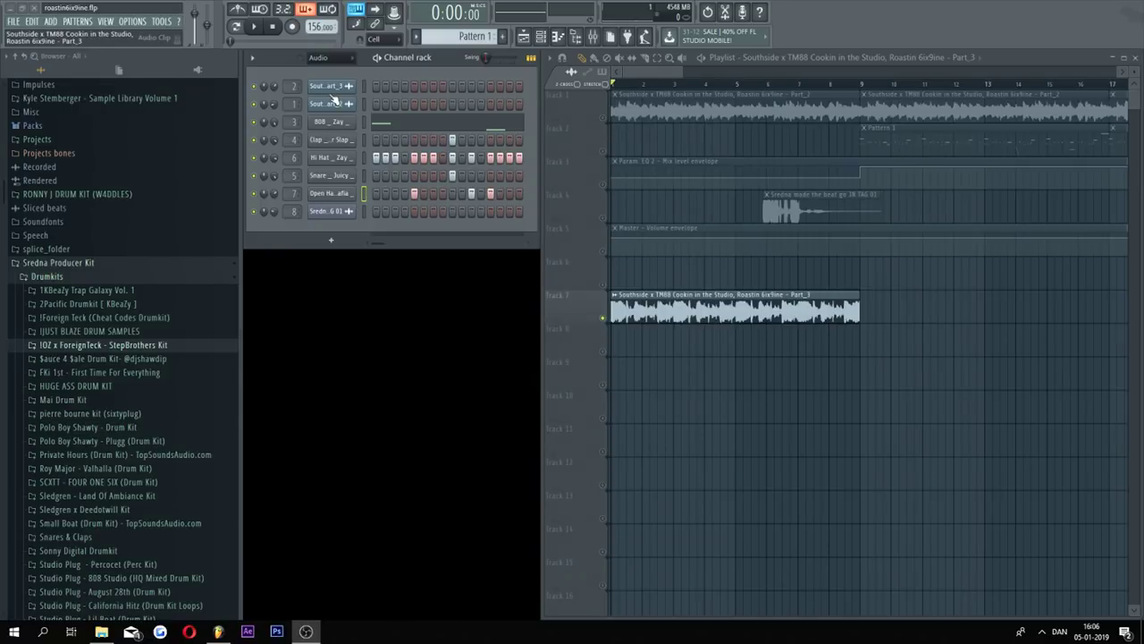
Step: Play the Part_3 loop on Track 7 and check the pitch setting in its sample settings
{"action": "mouse_move", "coordinate": [683, 71]}
{"action": "left_mouse_down"}
{"action": "mouse_move", "coordinate": [695, 72]}
{"action": "mouse_move", "coordinate": [672, 71]}
{"action": "left_mouse_up"}
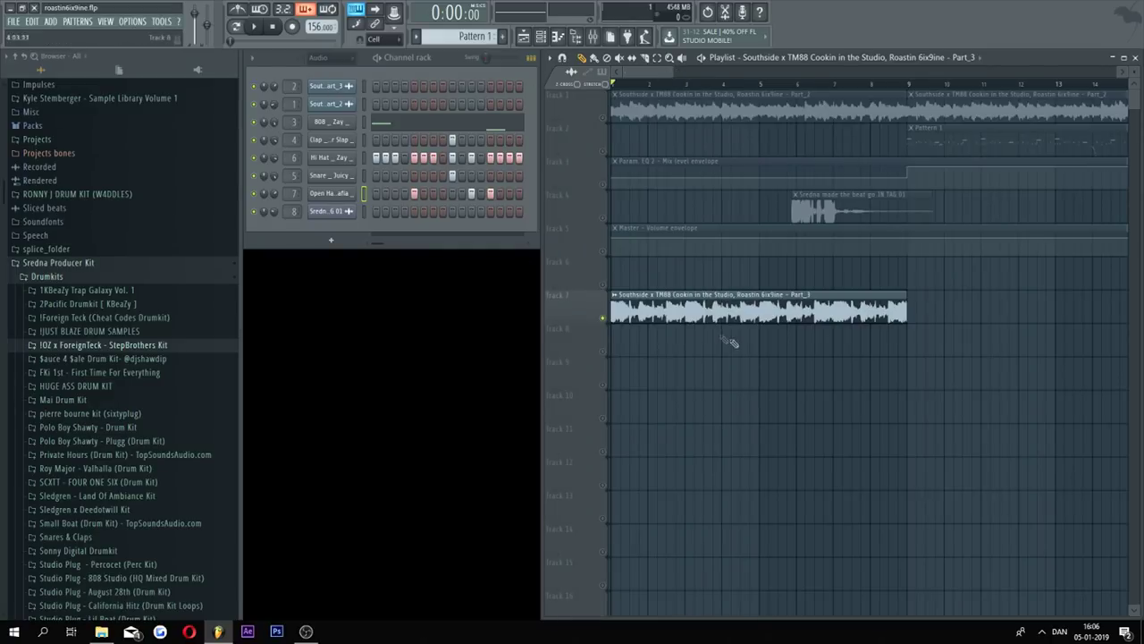
{"action": "key", "text": "space"}
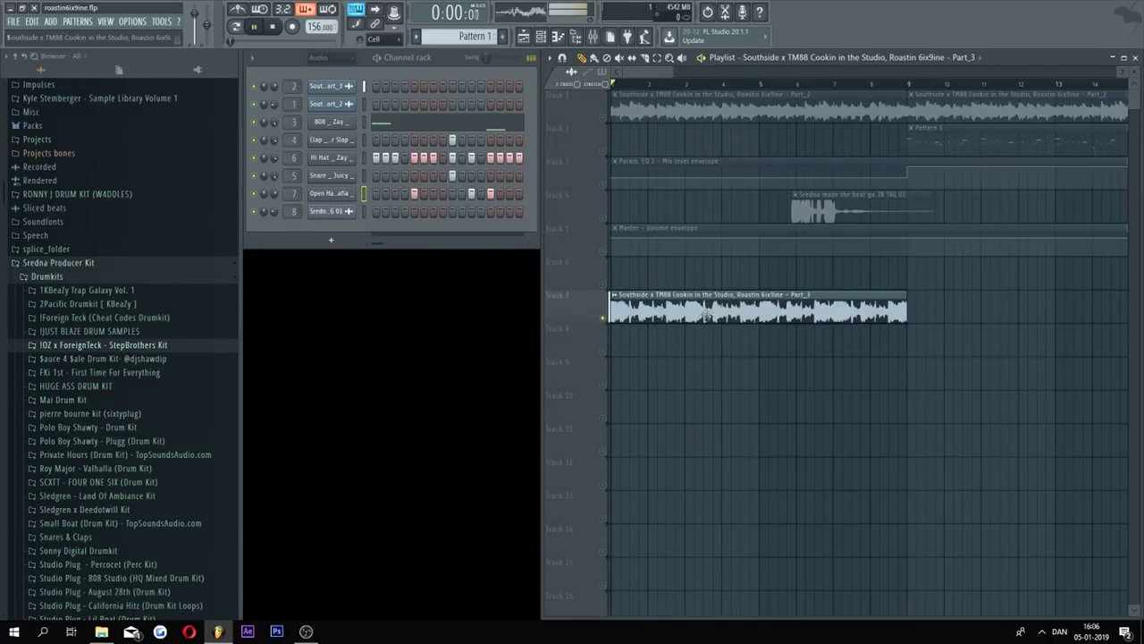
{"action": "double_click", "coordinate": [679, 314]}
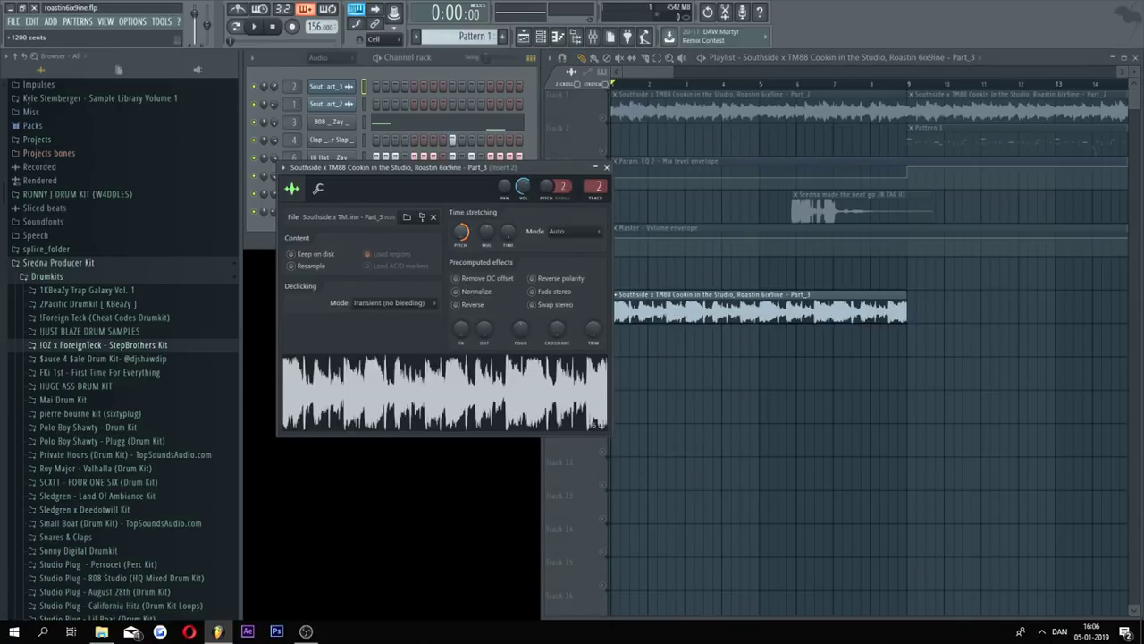
{"action": "left_click", "coordinate": [606, 168]}
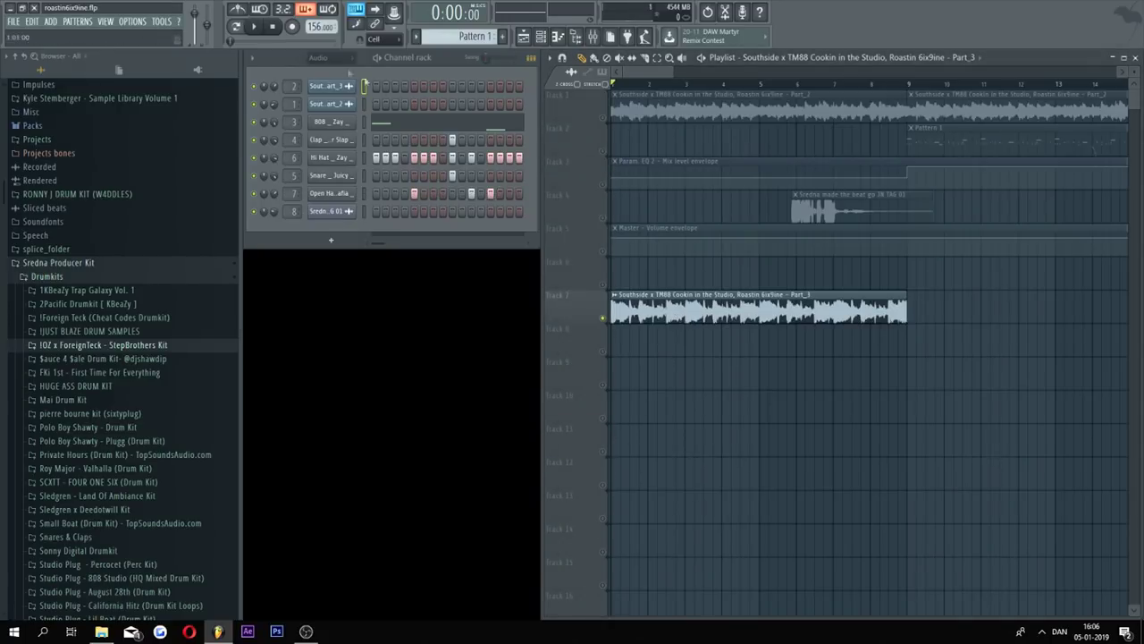
{"action": "left_click", "coordinate": [256, 28]}
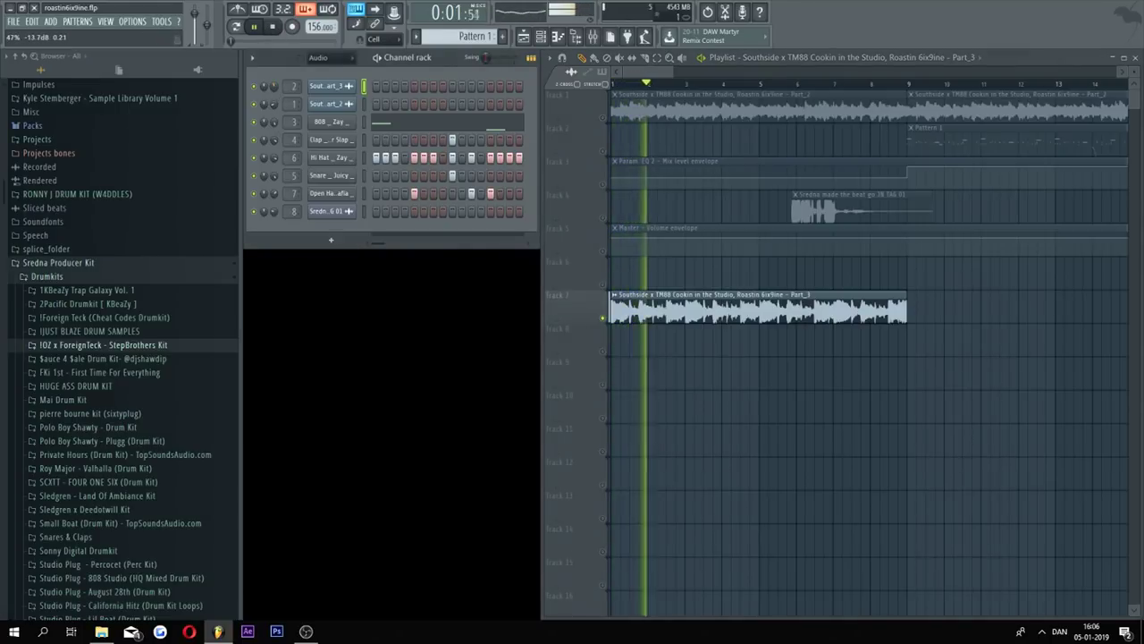
{"action": "left_click", "coordinate": [274, 26]}
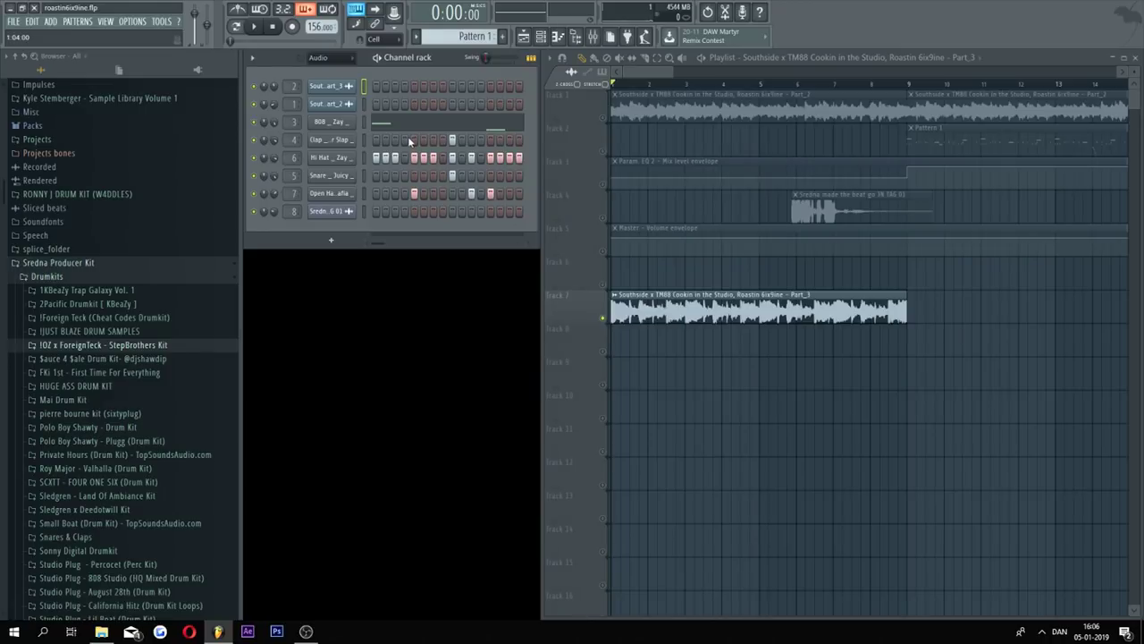
Step: Check the playlist's clip sources and split Pattern 1 by channel
{"action": "left_click", "coordinate": [854, 60]}
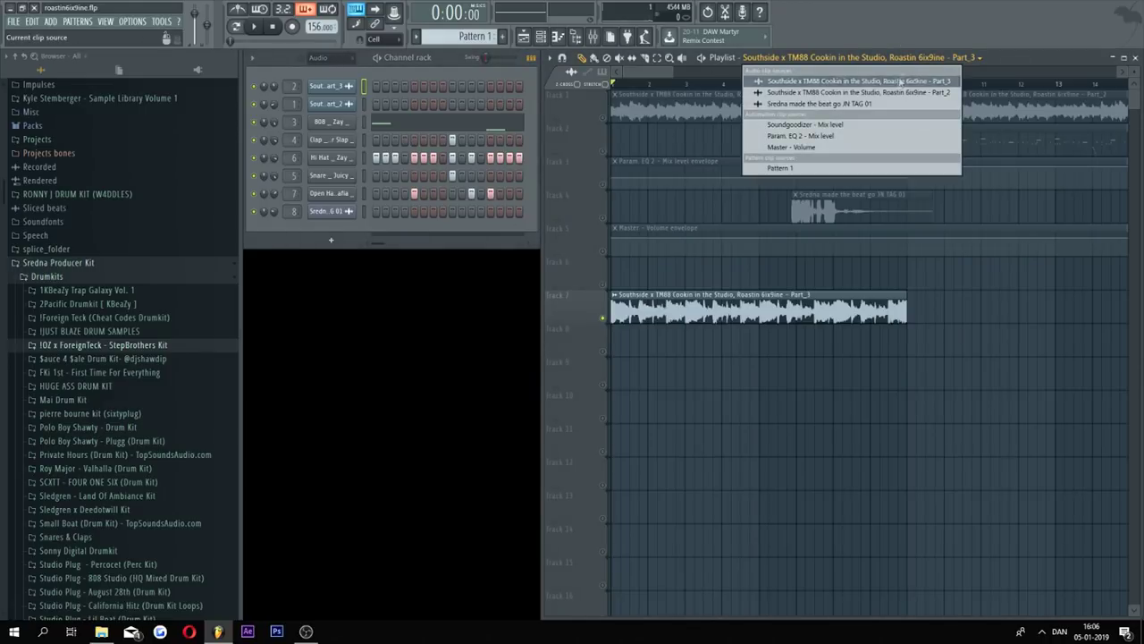
{"action": "left_click", "coordinate": [899, 61]}
{"action": "left_click", "coordinate": [465, 37]}
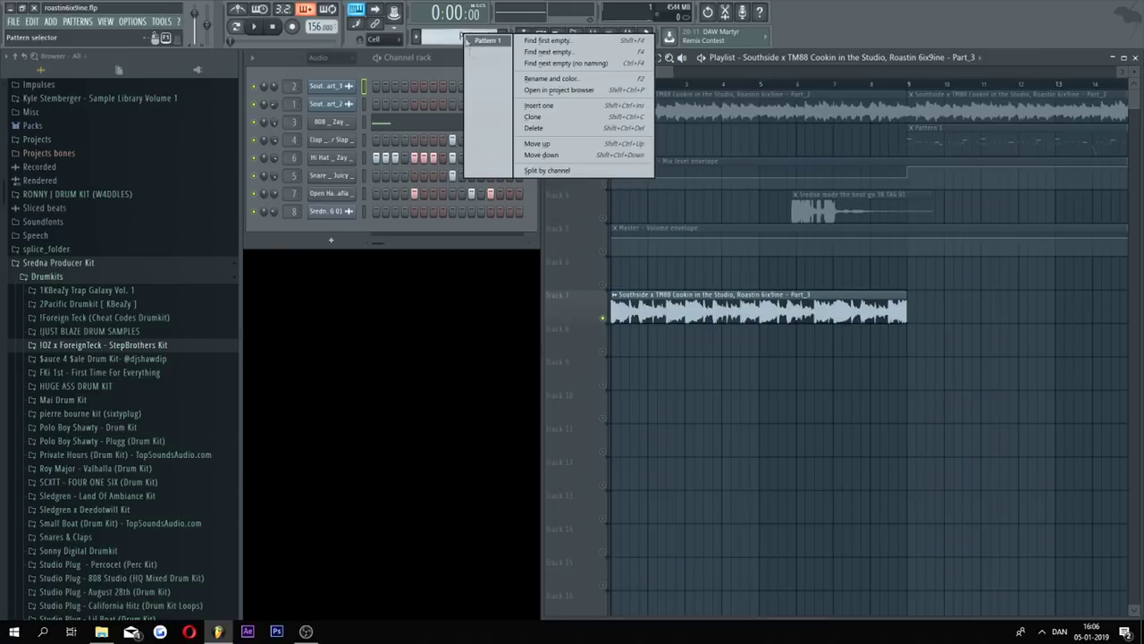
{"action": "left_click", "coordinate": [554, 170]}
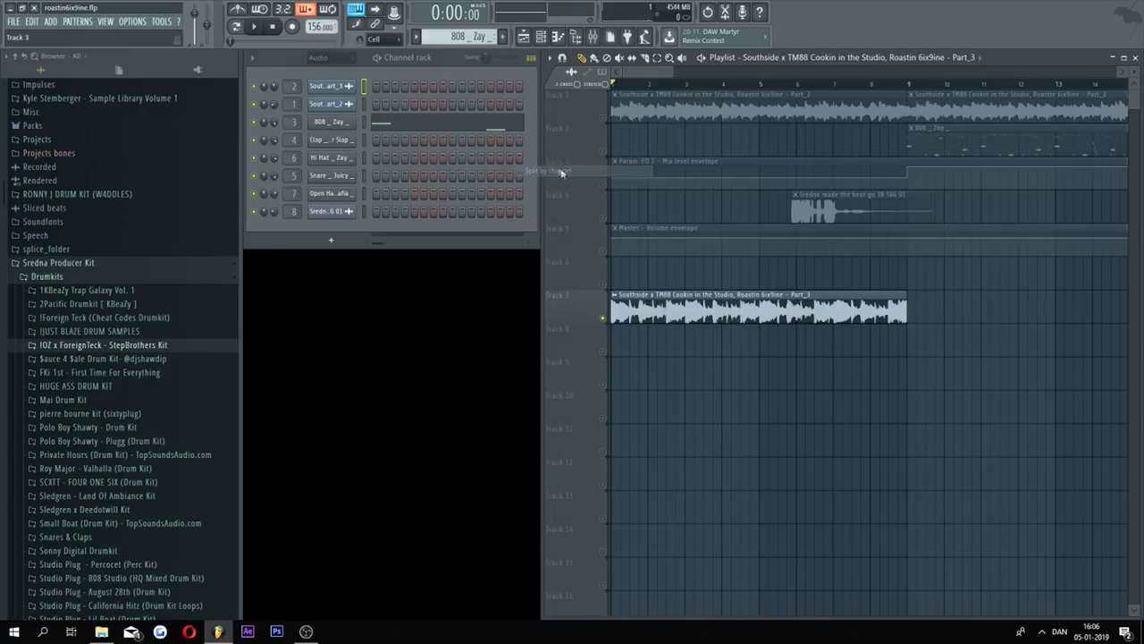
Step: Place the 808 _ Zay _ pattern at bar 1 of Track 8 and play it together with the loop
{"action": "left_click", "coordinate": [617, 344]}
{"action": "right_click", "coordinate": [615, 354]}
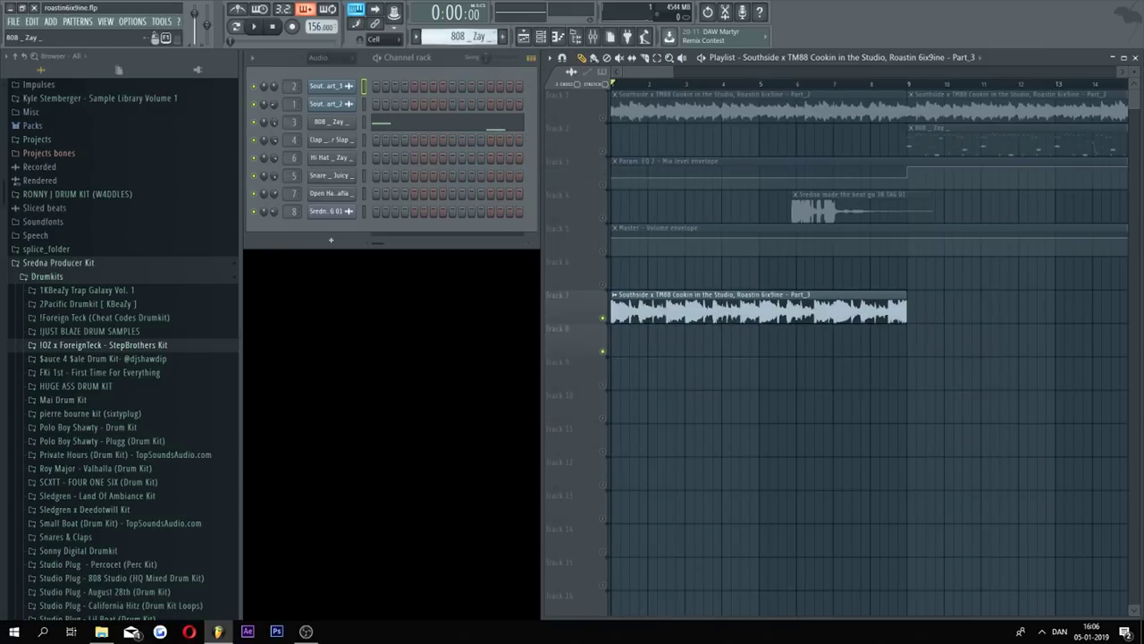
{"action": "left_click", "coordinate": [620, 344]}
{"action": "key", "text": "space"}
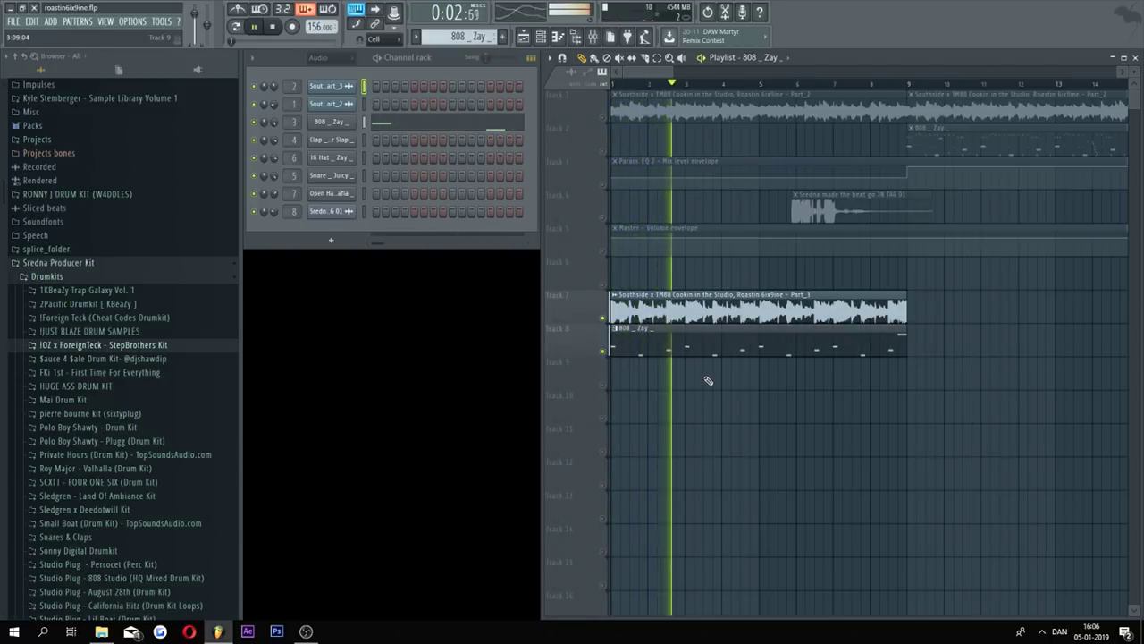
Step: Open the 808 _ Zay _ notes in the piano roll and transpose them up one octave, checking them during playback
{"action": "key", "text": "space"}
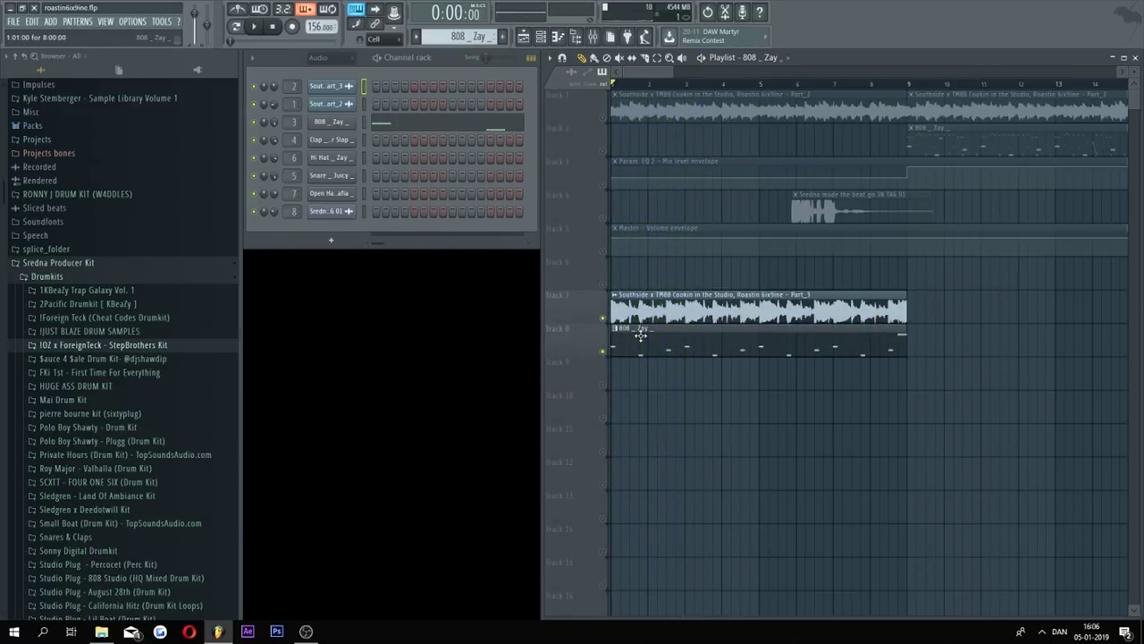
{"action": "right_click", "coordinate": [333, 123]}
{"action": "left_click", "coordinate": [377, 127]}
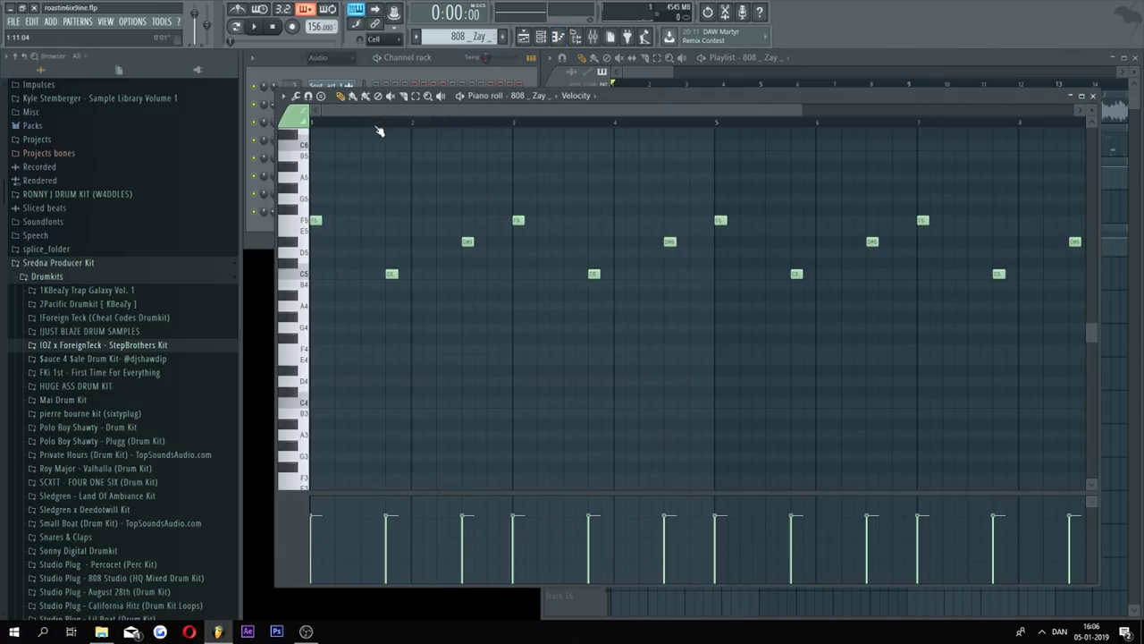
{"action": "scroll", "coordinate": [472, 223], "scroll_direction": "up", "scroll_amount": 2}
{"action": "left_click_drag", "start_coordinate": [705, 100], "coordinate": [697, 122]}
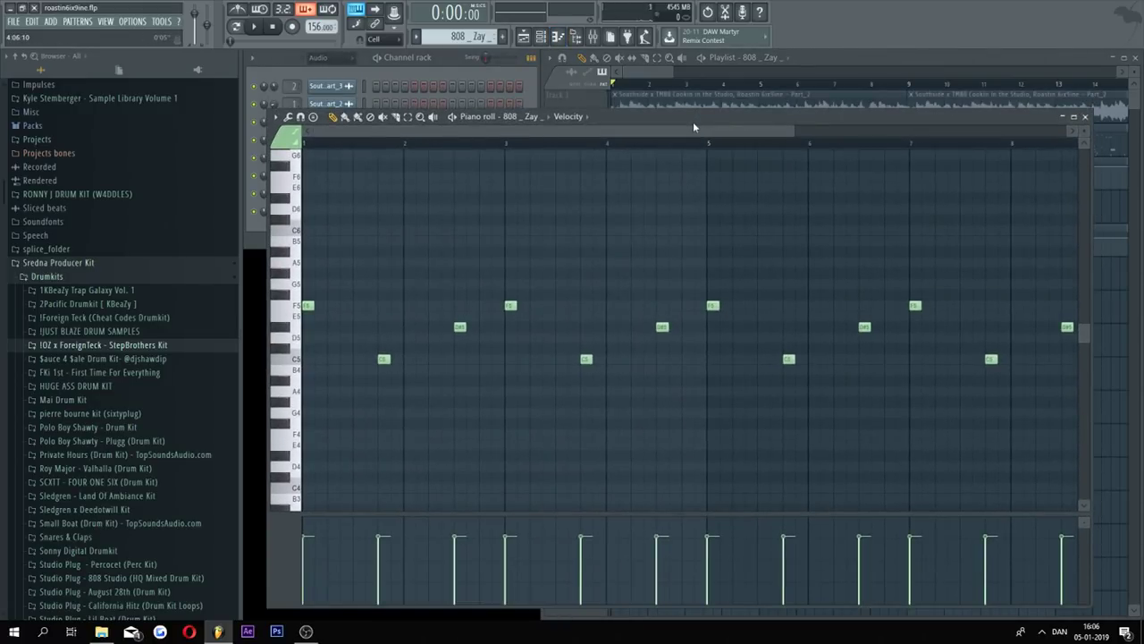
{"action": "key", "text": "space"}
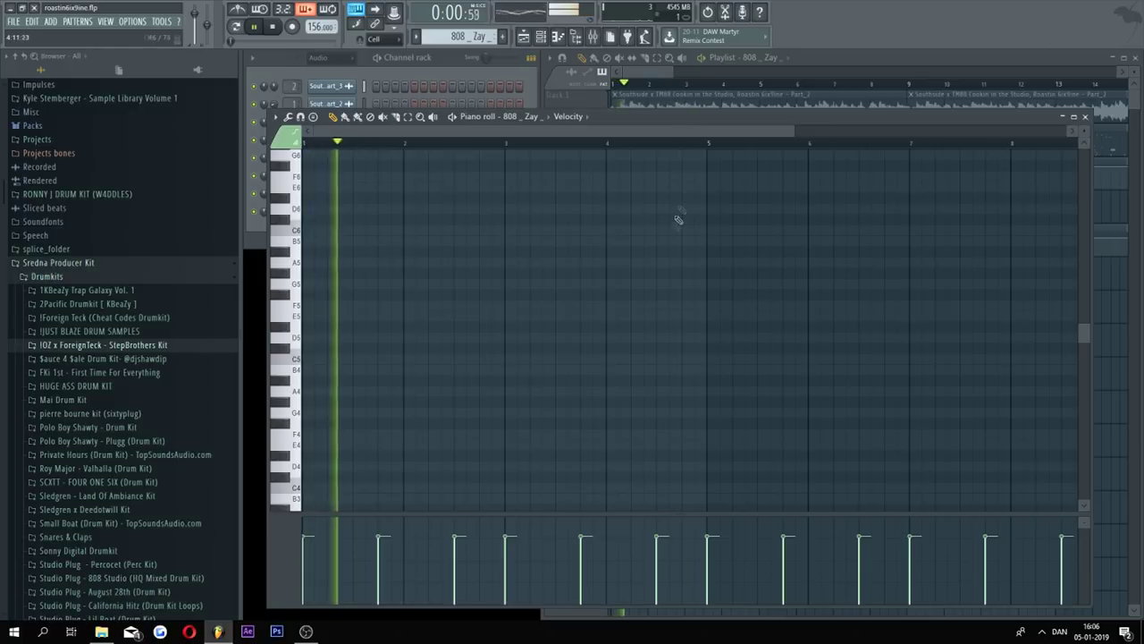
{"action": "scroll", "coordinate": [679, 219], "scroll_direction": "up", "scroll_amount": 1}
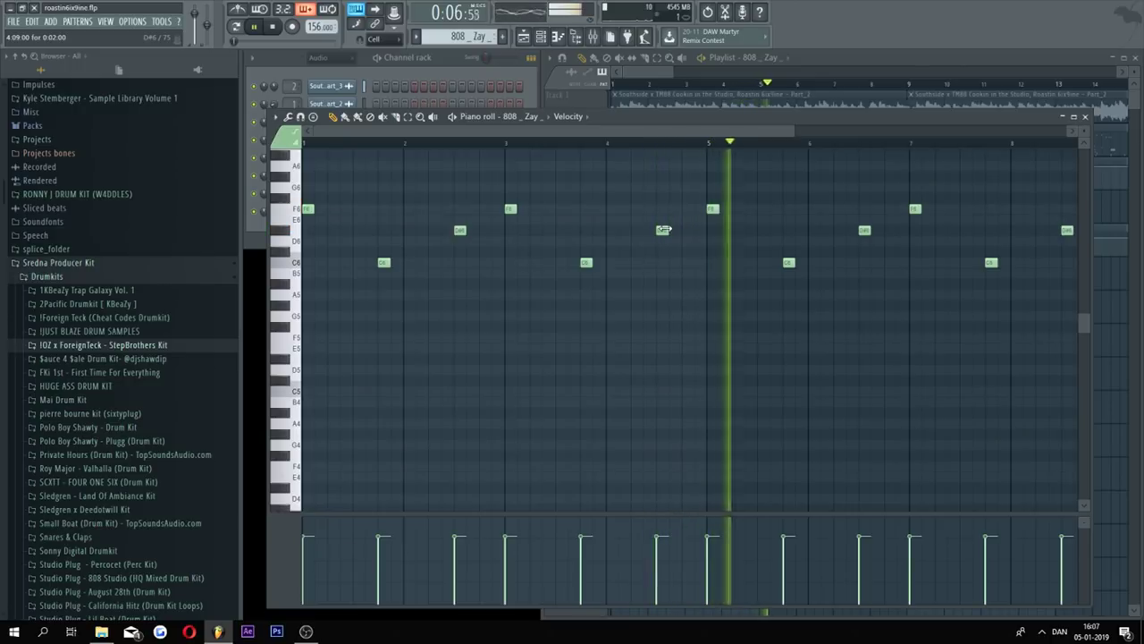
{"action": "key", "text": "space"}
Step: Move the piano roll out of the way and mute the 808 pattern on Track 8 in the playlist
{"action": "left_click_drag", "start_coordinate": [654, 138], "coordinate": [624, 142]}
{"action": "left_click_drag", "start_coordinate": [723, 120], "coordinate": [790, 217]}
{"action": "left_click", "coordinate": [639, 83]}
{"action": "left_click", "coordinate": [601, 351]}
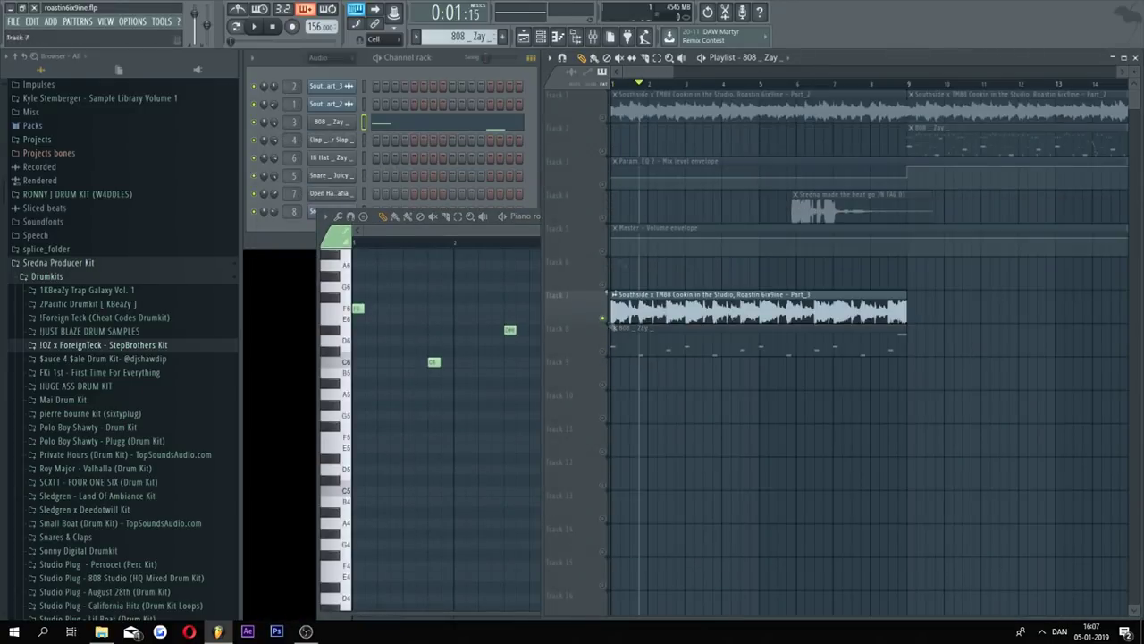
Step: Play the loop alone and audition the 808's notes on the piano roll keyboard against it, starting from F6
{"action": "left_click", "coordinate": [356, 312]}
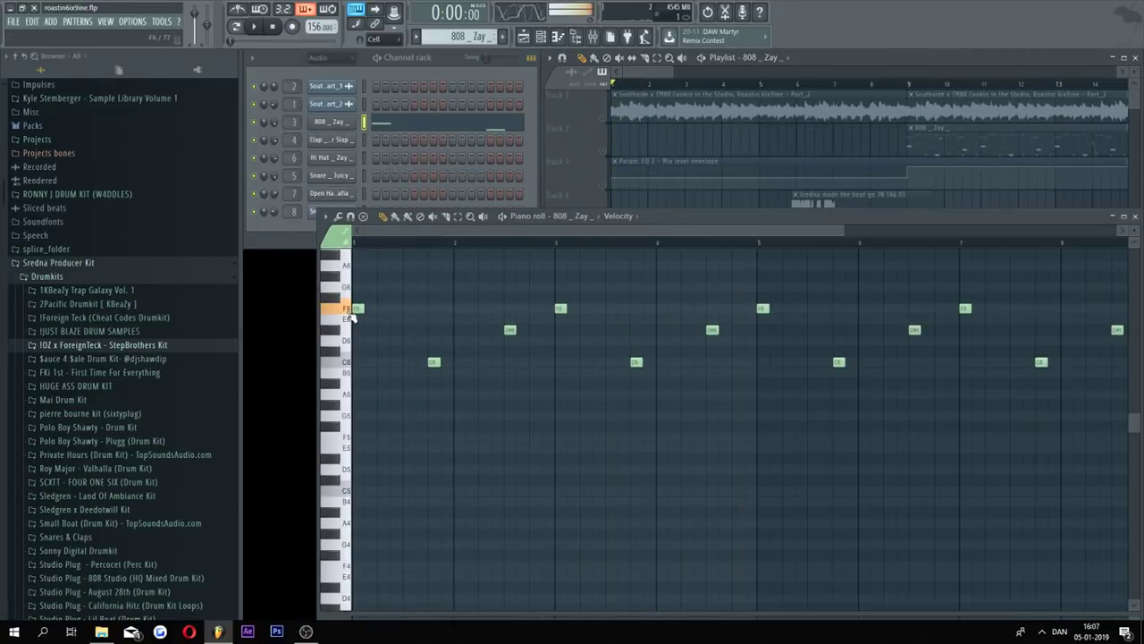
{"action": "key", "text": "space"}
{"action": "left_click", "coordinate": [652, 71]}
{"action": "key", "text": "space"}
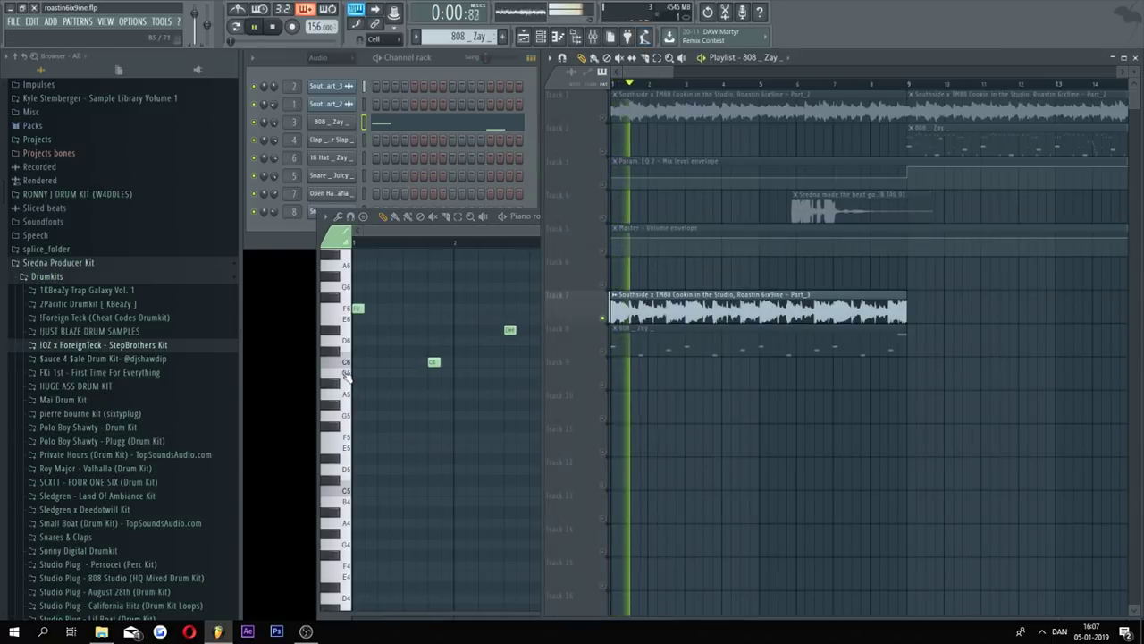
{"action": "left_click", "coordinate": [352, 380]}
{"action": "left_click", "coordinate": [660, 73]}
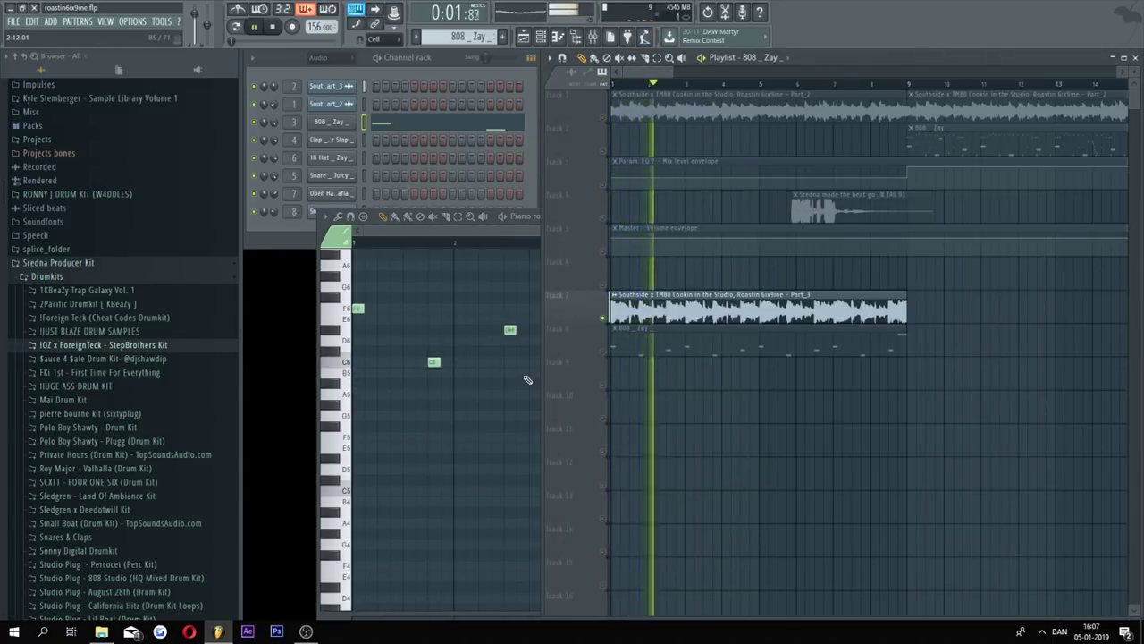
{"action": "key", "text": "space"}
{"action": "left_click", "coordinate": [335, 332]}
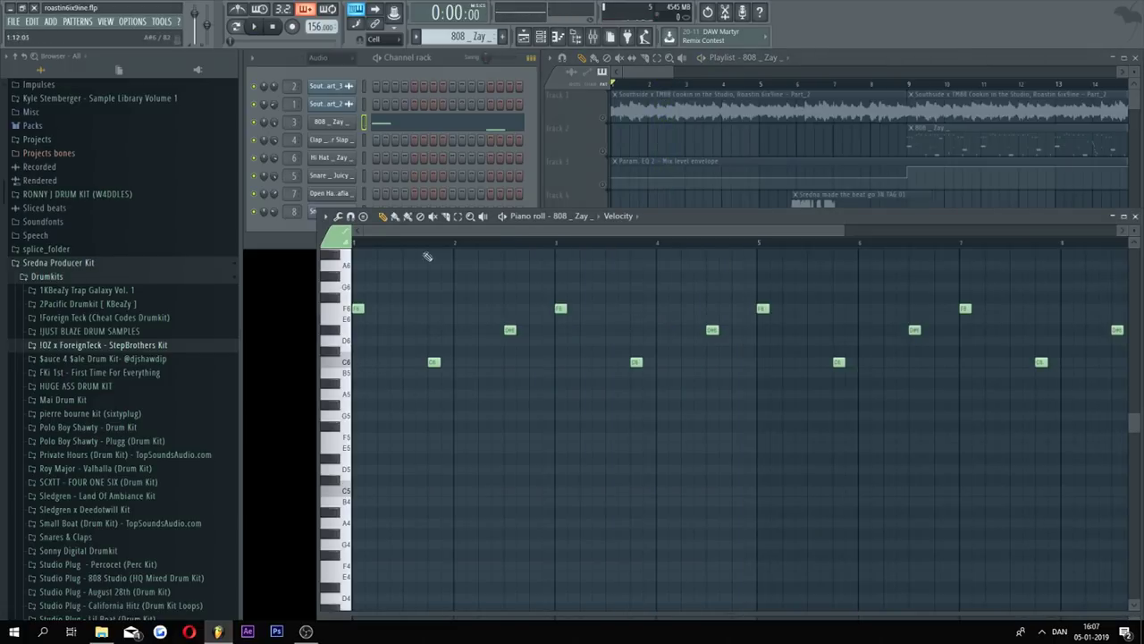
Step: Review the whole 808 pattern through bar 8, including the two short C7 notes at its end
{"action": "left_click_drag", "start_coordinate": [760, 216], "coordinate": [716, 146]}
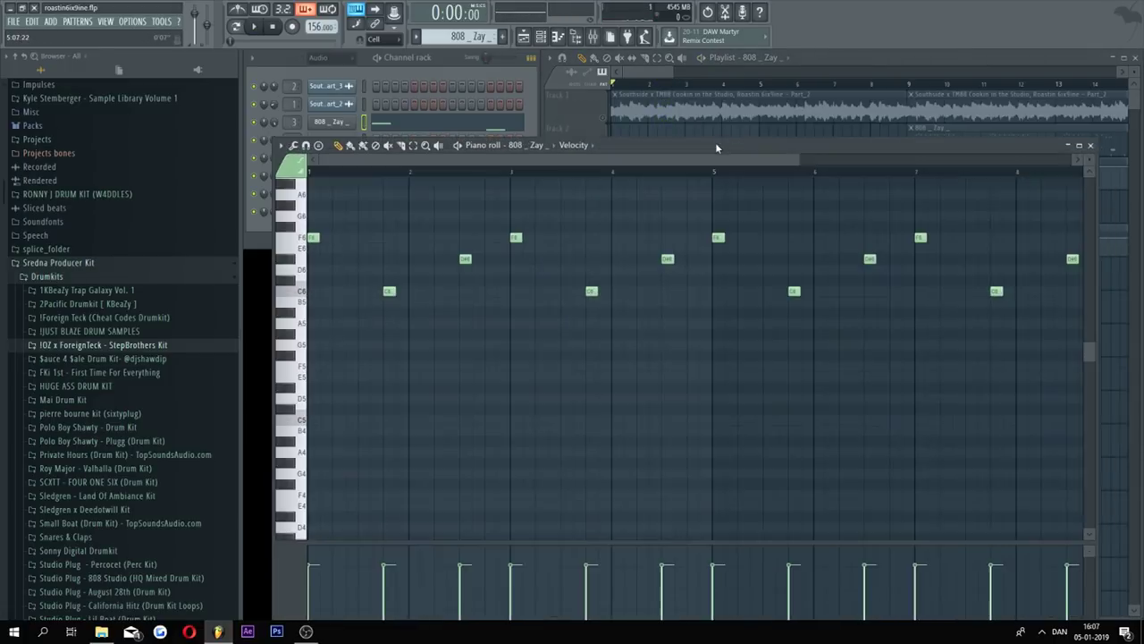
{"action": "left_click_drag", "start_coordinate": [801, 158], "coordinate": [986, 181]}
{"action": "scroll", "coordinate": [965, 250], "scroll_direction": "up", "scroll_amount": 4}
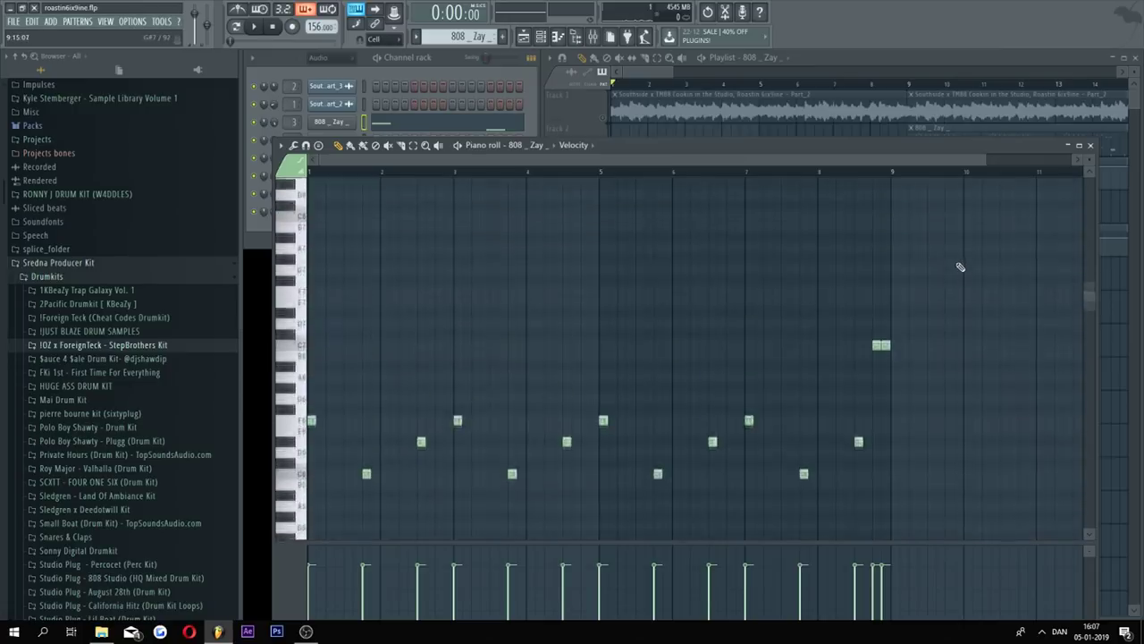
{"action": "scroll", "coordinate": [960, 265], "scroll_direction": "down", "scroll_amount": 2}
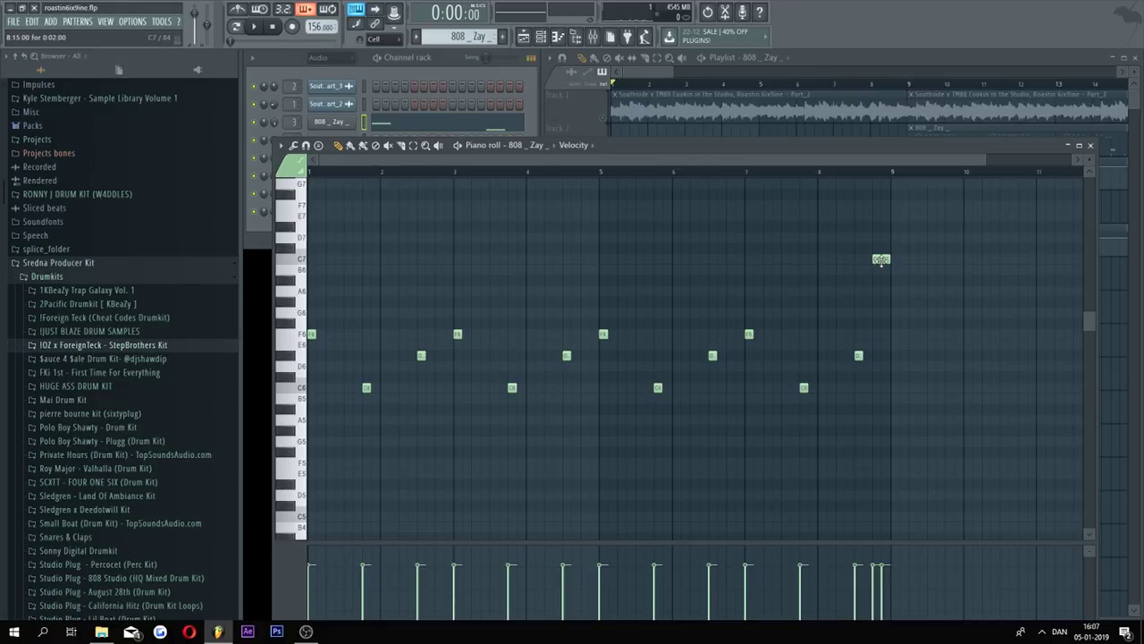
{"action": "scroll", "coordinate": [1007, 296], "scroll_direction": "up", "scroll_amount": 1}
{"action": "left_click_drag", "start_coordinate": [883, 159], "coordinate": [956, 159]}
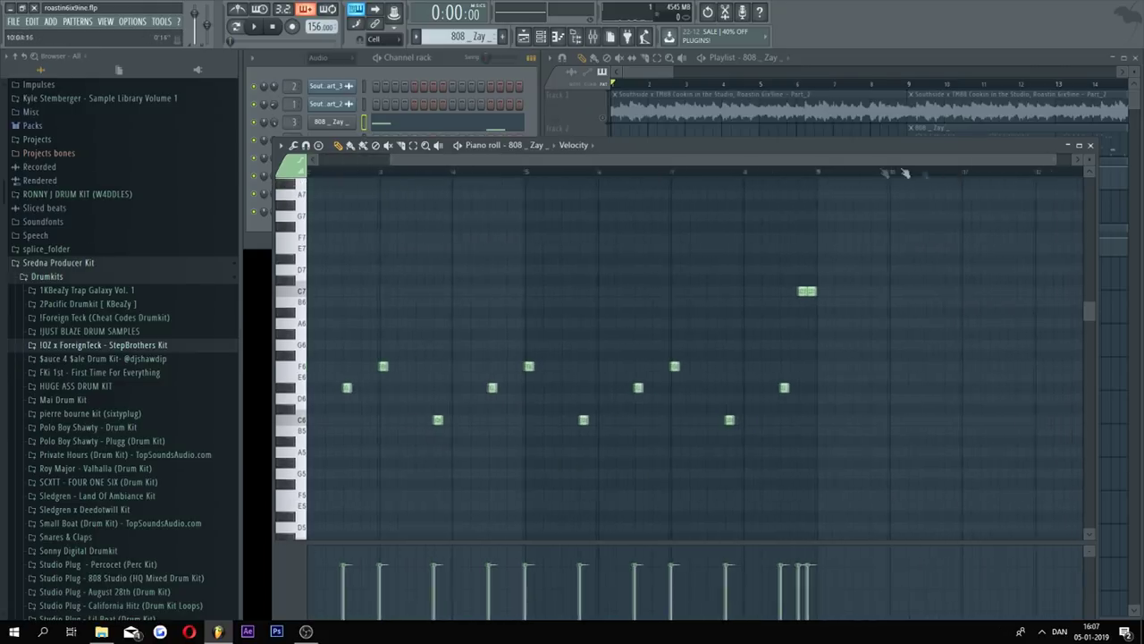
Step: Play the end of the loop near bar 8 and close the 808 piano roll
{"action": "left_click", "coordinate": [742, 174]}
{"action": "key", "text": "space"}
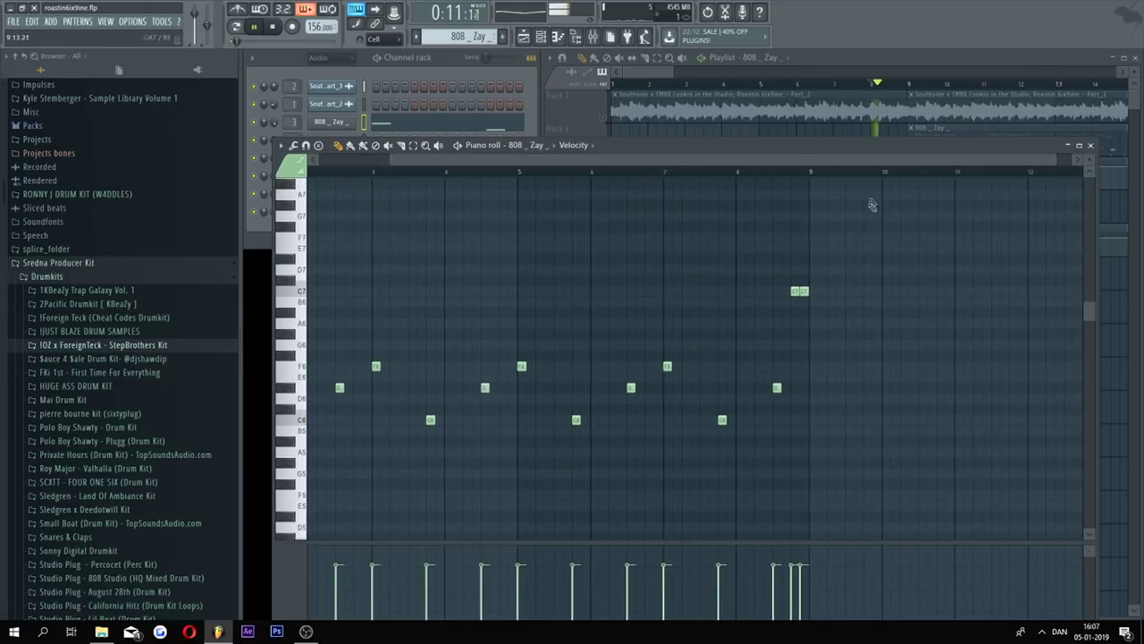
{"action": "key", "text": "space"}
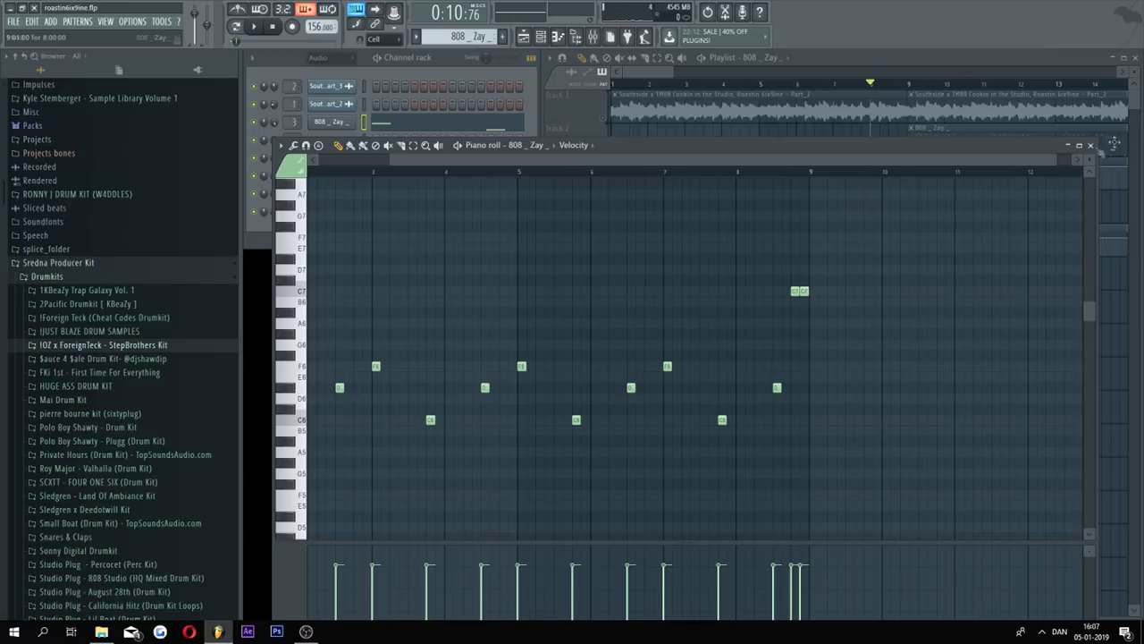
{"action": "left_click", "coordinate": [1091, 145]}
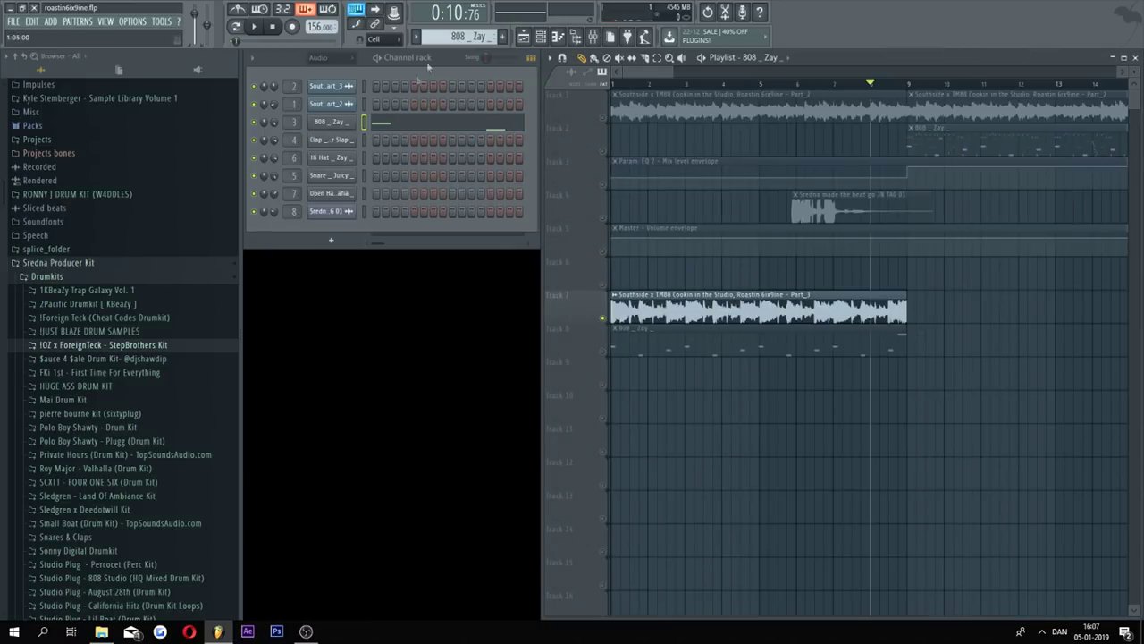
Step: Inspect the Clap _ Luger Slap _ channel's notes in the piano roll and close it
{"action": "scroll", "coordinate": [441, 37], "scroll_direction": "down", "scroll_amount": 1}
{"action": "right_click", "coordinate": [332, 140]}
{"action": "left_click", "coordinate": [382, 140]}
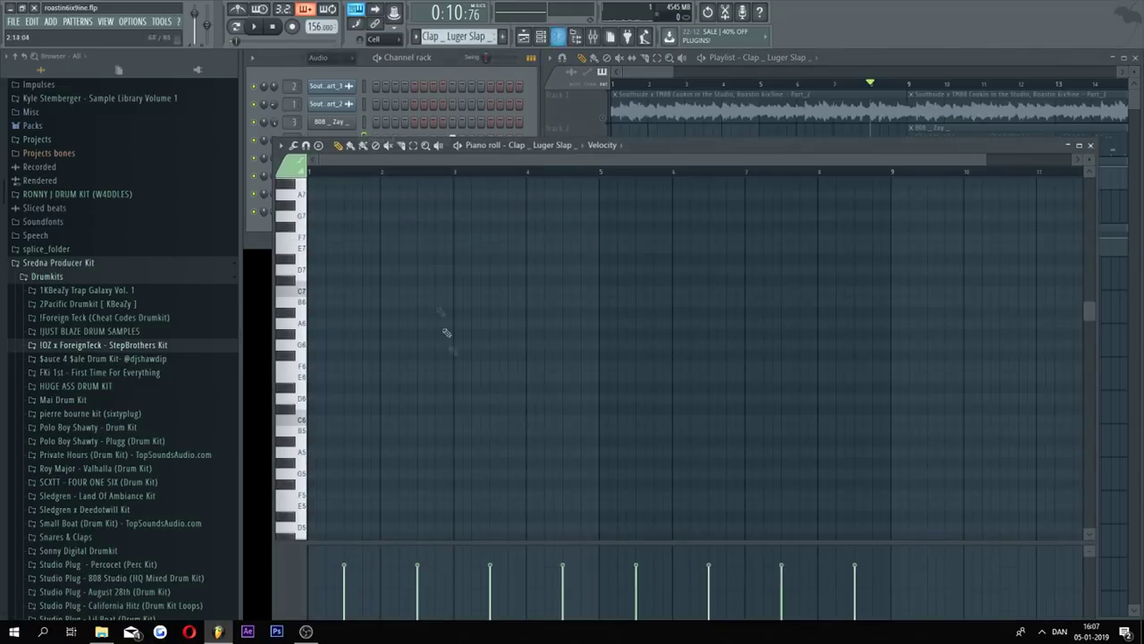
{"action": "scroll", "coordinate": [446, 333], "scroll_direction": "down", "scroll_amount": 5}
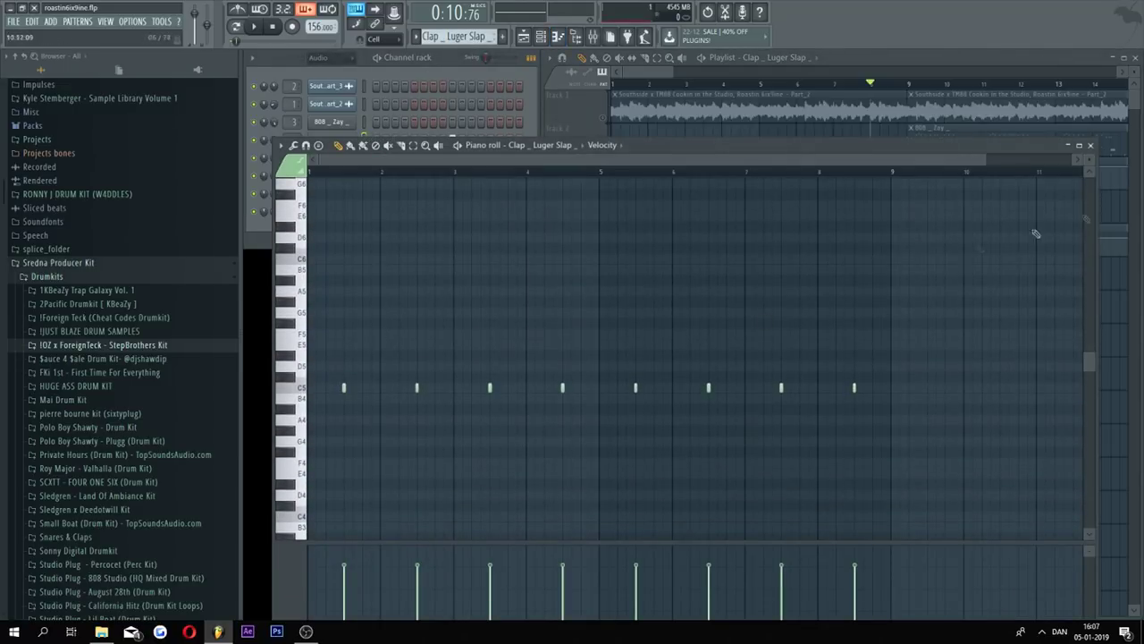
{"action": "left_click", "coordinate": [1090, 145]}
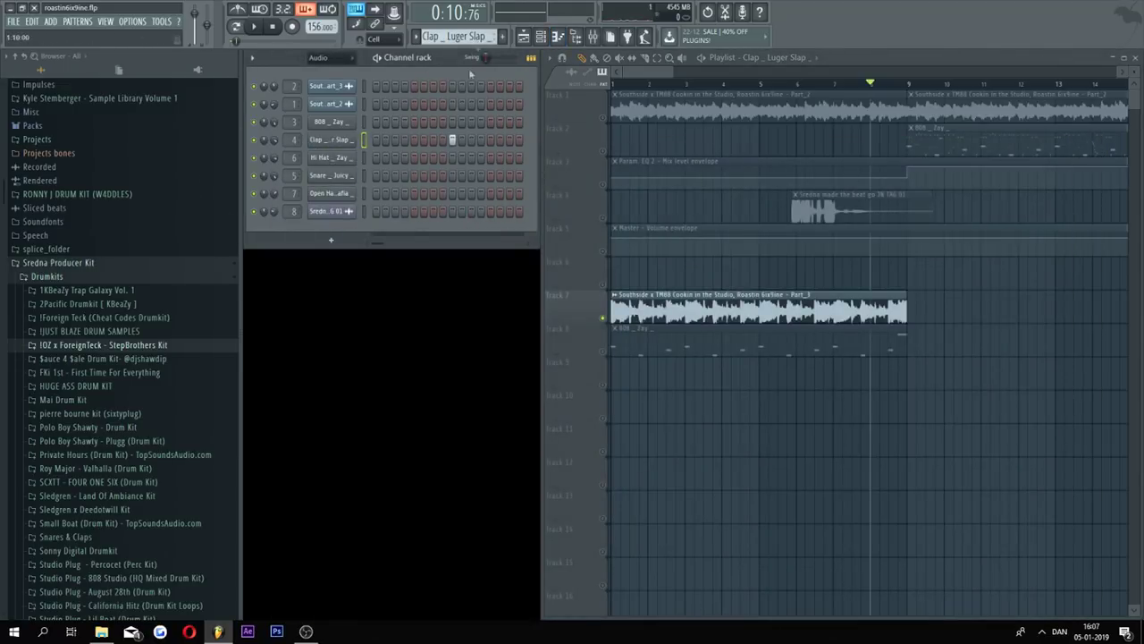
Step: Open the Snare _ Juicy _ channel's piano roll and examine the snare hits in the first bars
{"action": "scroll", "coordinate": [455, 36], "scroll_direction": "down", "scroll_amount": 1}
{"action": "scroll", "coordinate": [456, 36], "scroll_direction": "down", "scroll_amount": 1}
{"action": "right_click", "coordinate": [337, 175]}
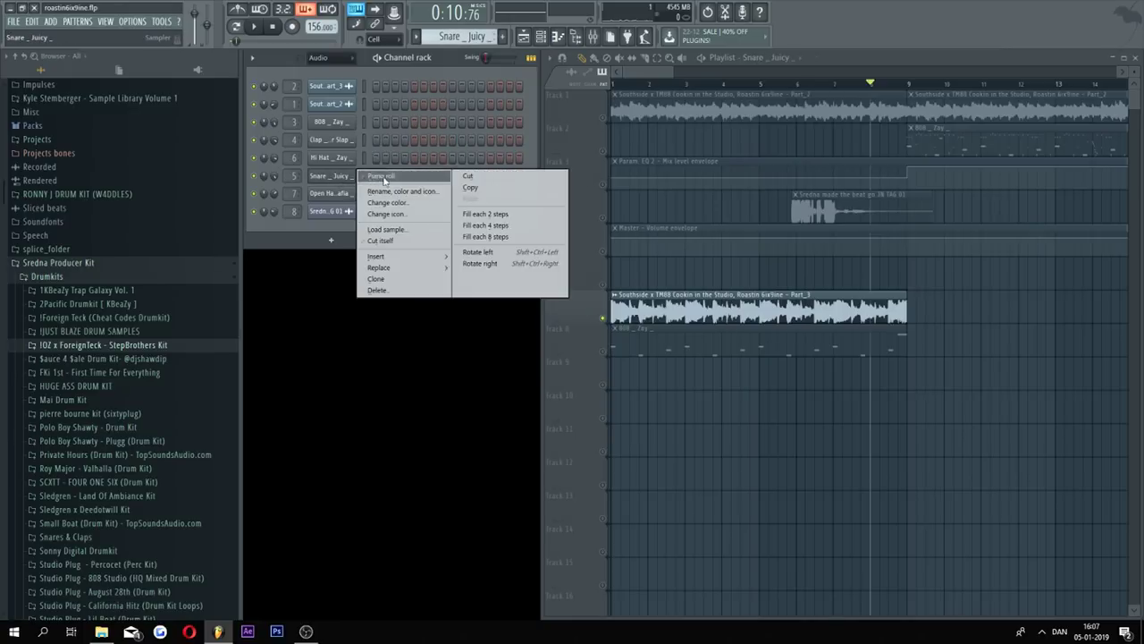
{"action": "left_click", "coordinate": [383, 177]}
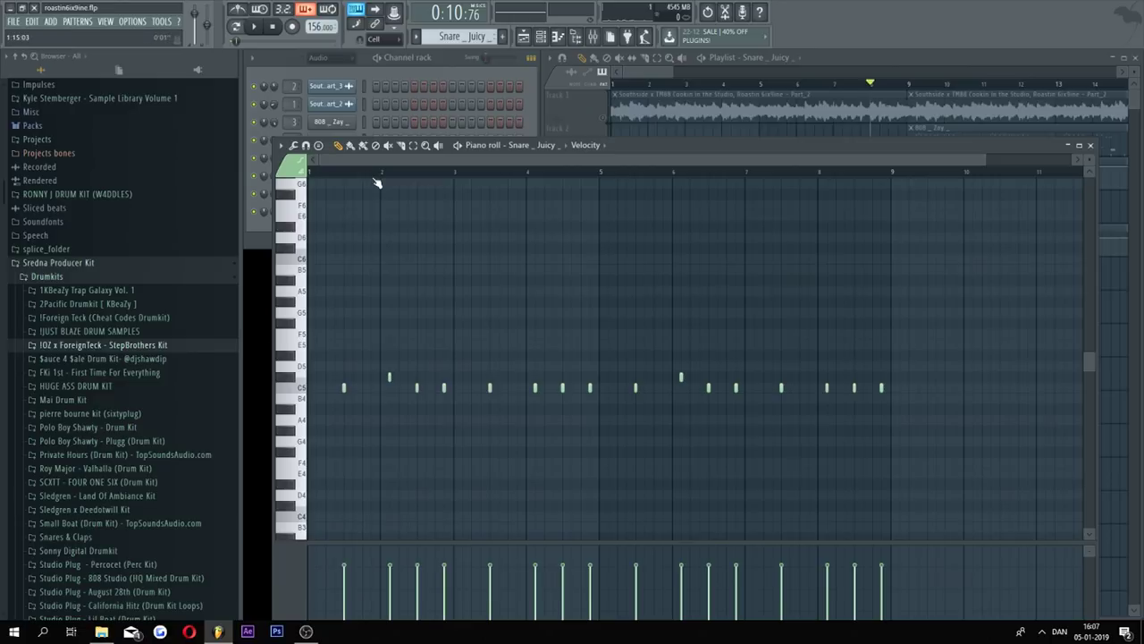
{"action": "scroll", "coordinate": [377, 182], "scroll_direction": "up", "scroll_amount": 5}
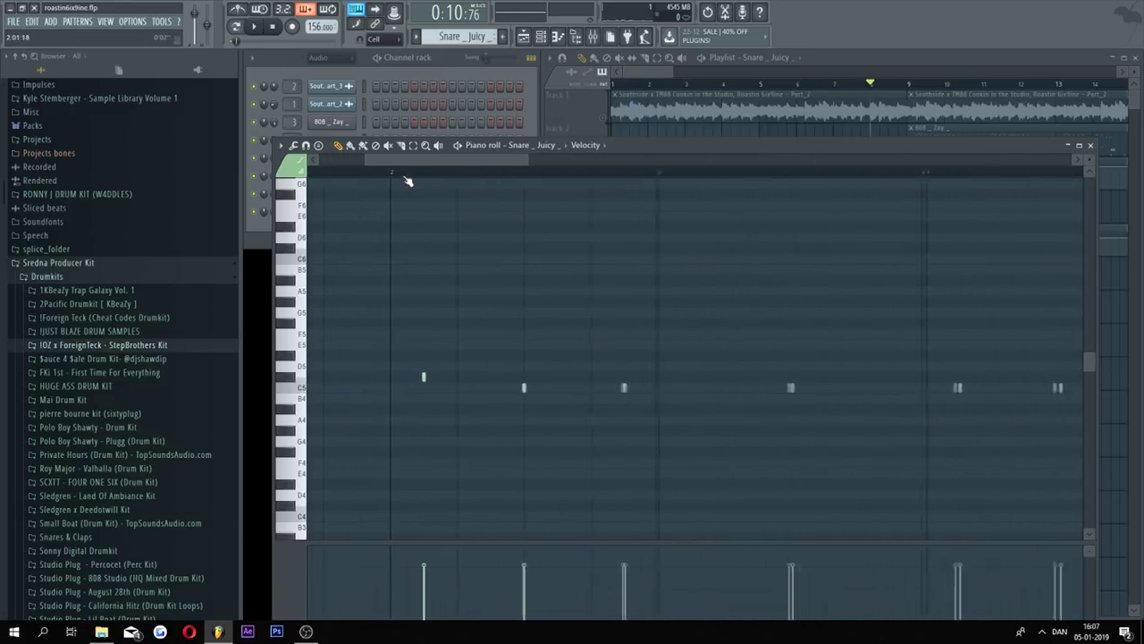
{"action": "scroll", "coordinate": [408, 181], "scroll_direction": "up", "scroll_amount": 1}
{"action": "scroll", "coordinate": [396, 173], "scroll_direction": "down", "scroll_amount": 2}
{"action": "left_click_drag", "start_coordinate": [395, 163], "coordinate": [339, 164]}
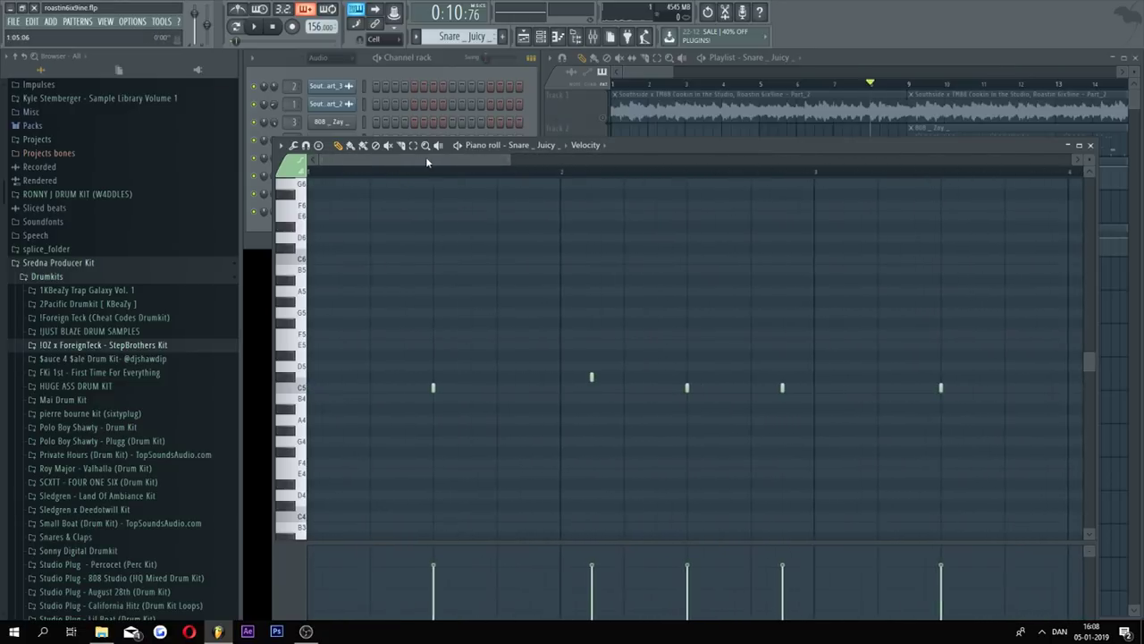
Step: Review the remaining snare hits through bar 8 and close the piano roll
{"action": "left_click_drag", "start_coordinate": [473, 163], "coordinate": [485, 167]}
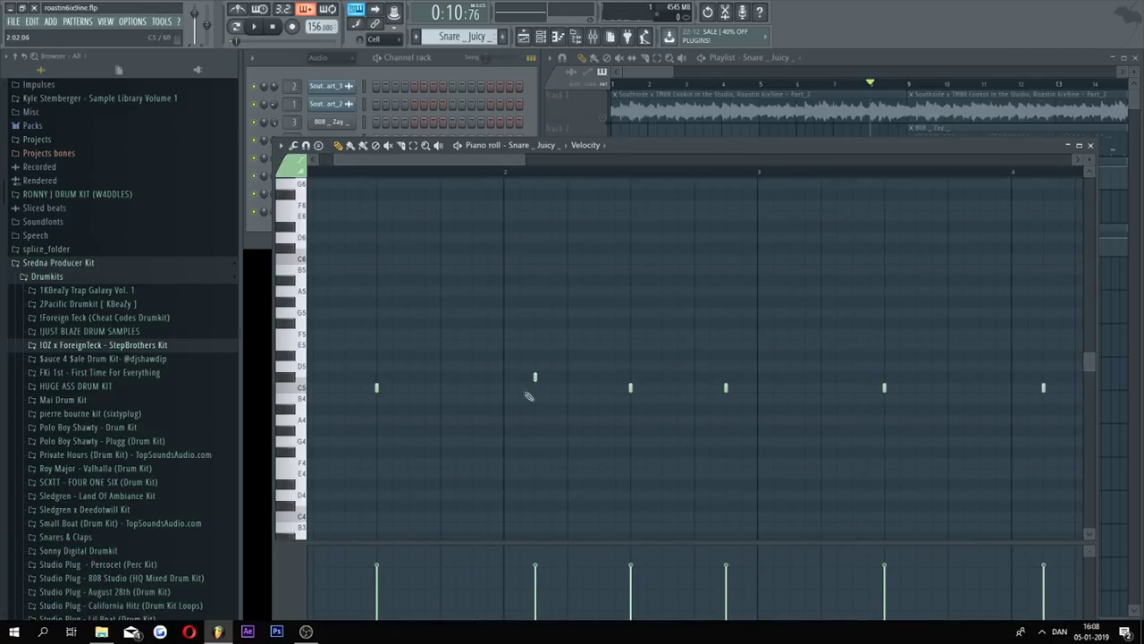
{"action": "left_click_drag", "start_coordinate": [463, 164], "coordinate": [492, 165]}
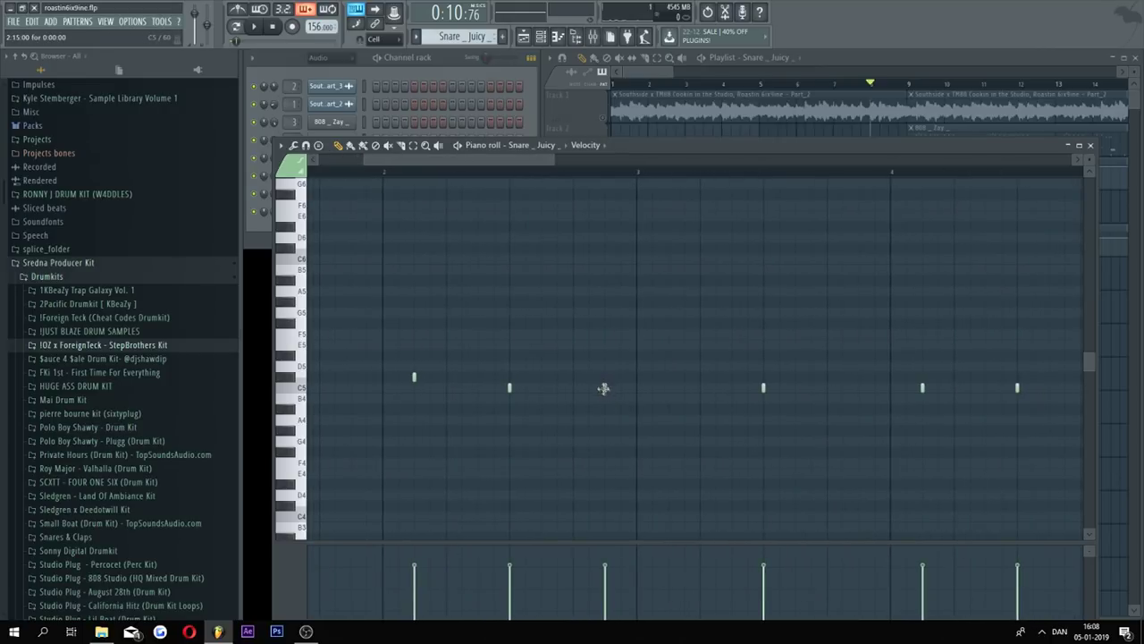
{"action": "left_click_drag", "start_coordinate": [540, 158], "coordinate": [817, 216]}
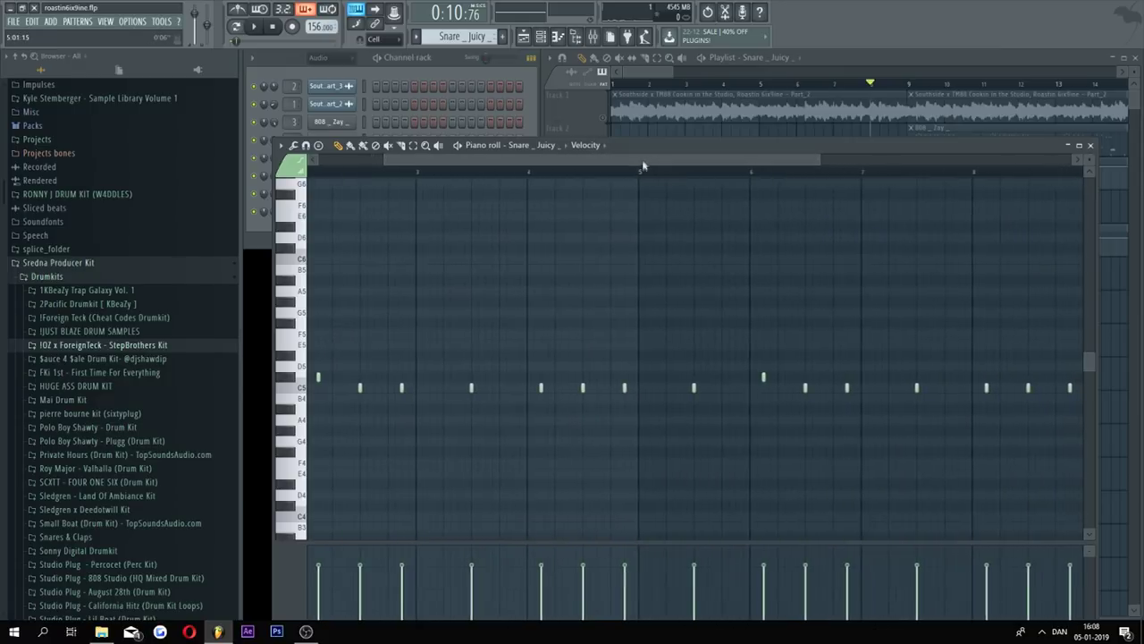
{"action": "left_click_drag", "start_coordinate": [643, 161], "coordinate": [767, 188]}
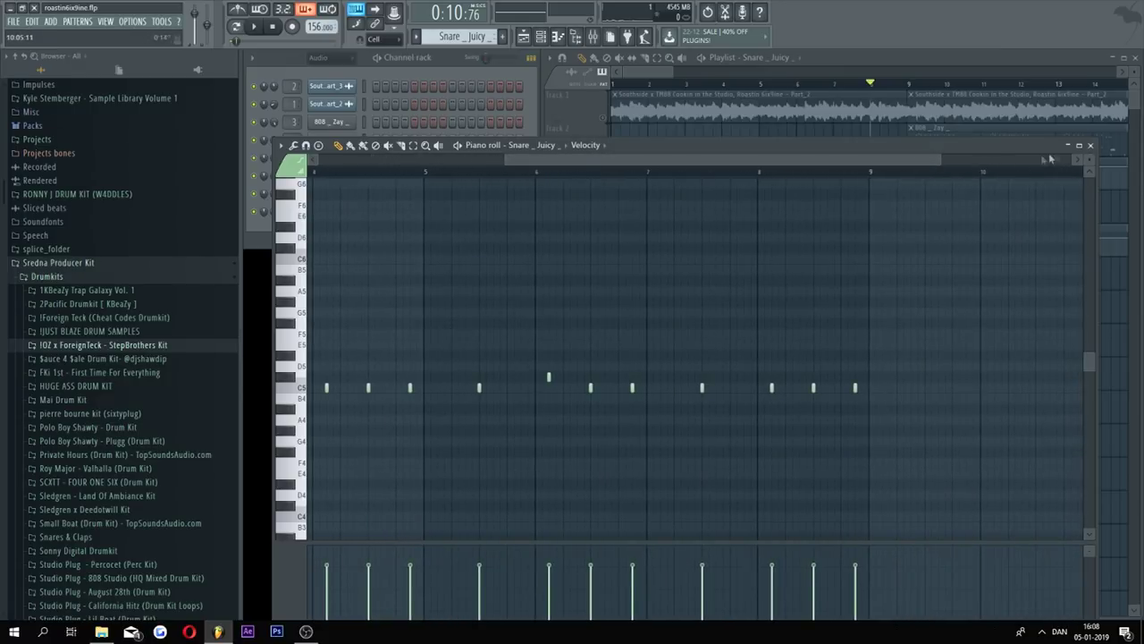
{"action": "left_click", "coordinate": [1090, 145]}
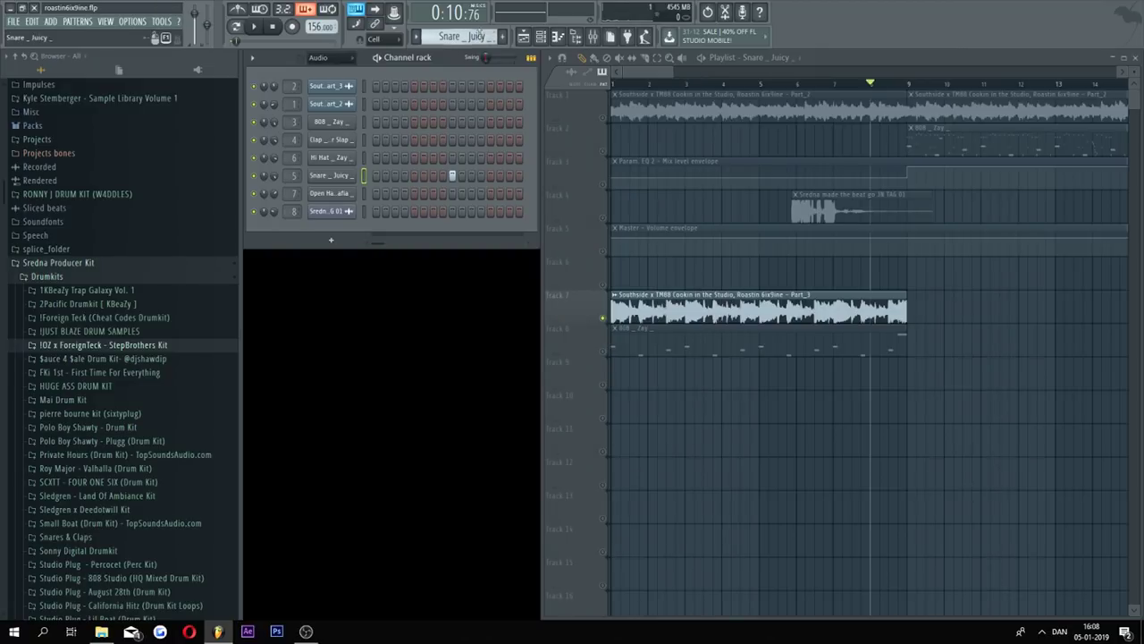
Step: Play the Part_3 loop from the start and check the time stretching pitch in its sample settings
{"action": "key", "text": "space"}
{"action": "key", "text": "space"}
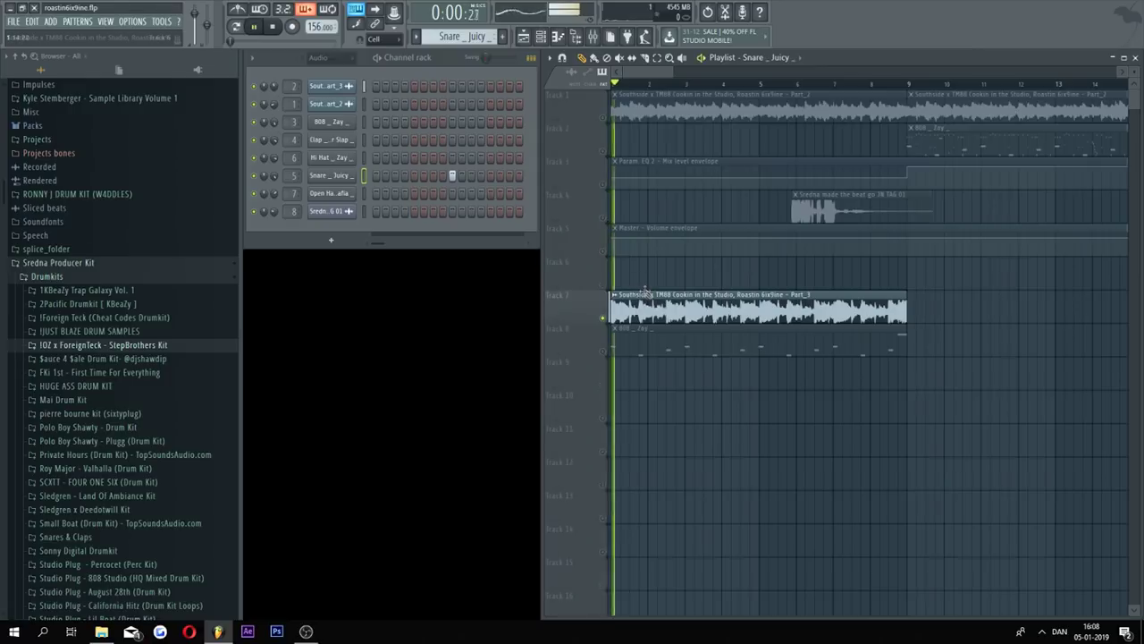
{"action": "left_click", "coordinate": [343, 86]}
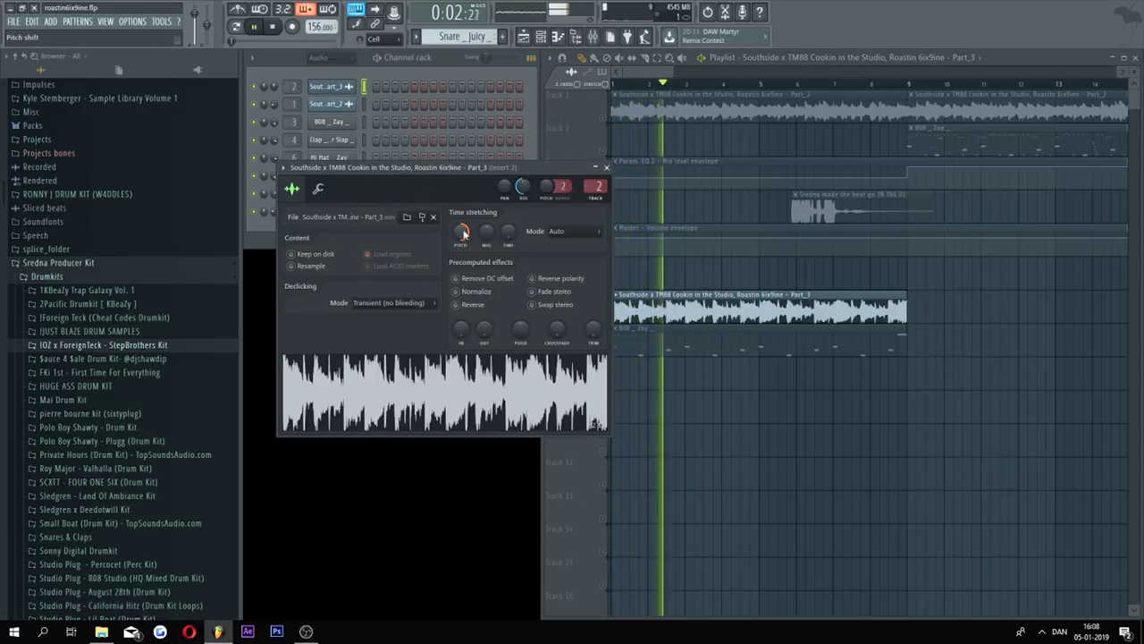
{"action": "left_click", "coordinate": [606, 167]}
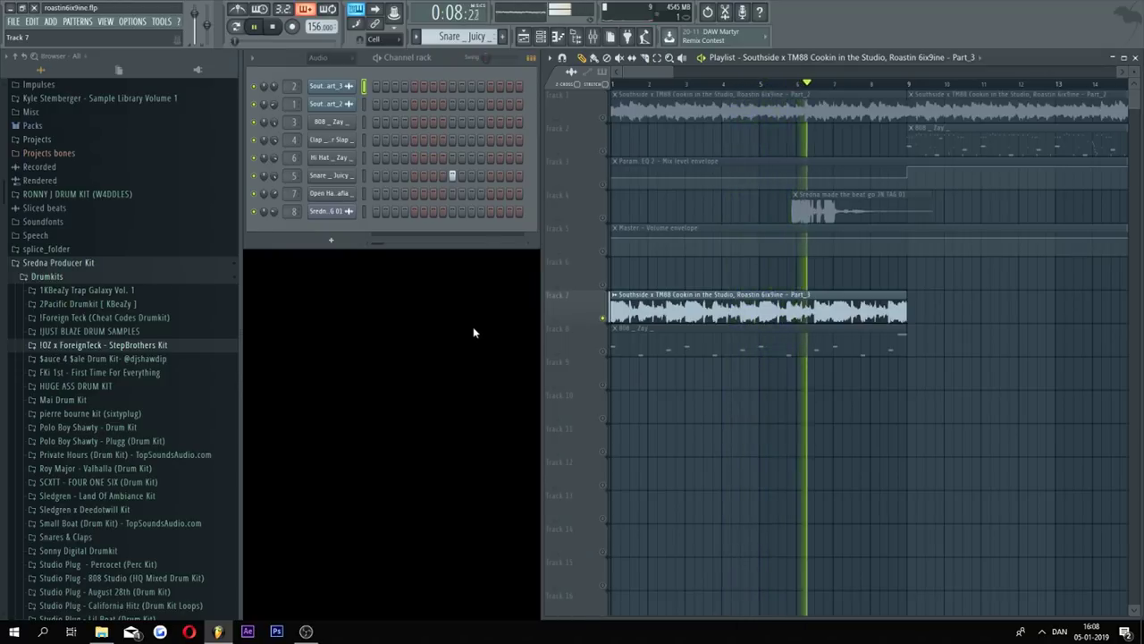
{"action": "key", "text": "space"}
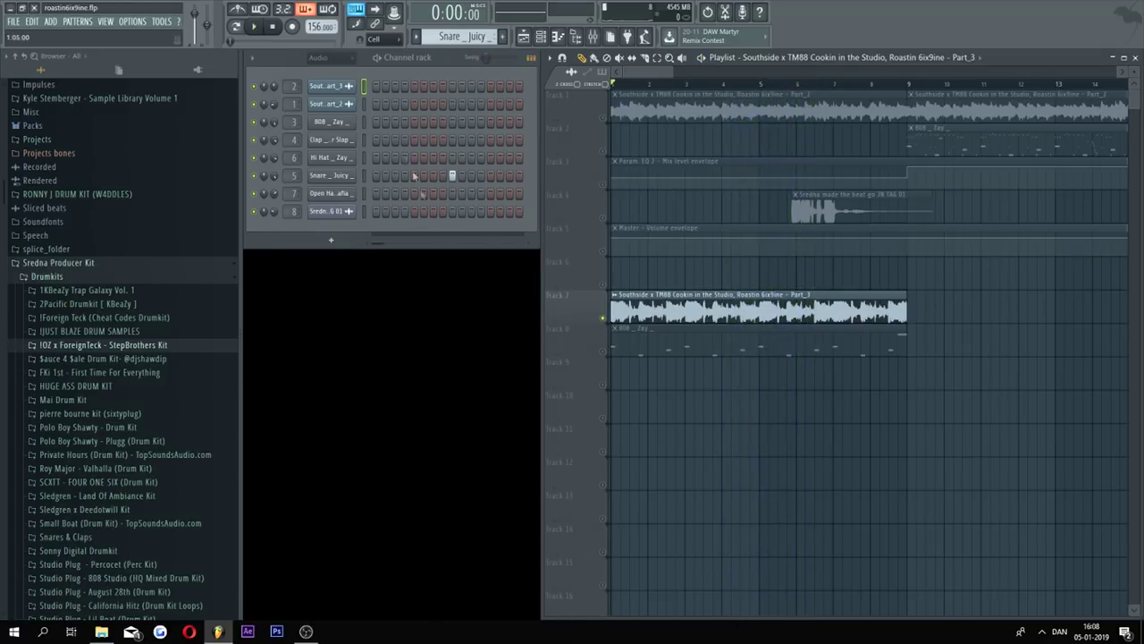
Step: Load Fruity parametric EQ 2 into the first effect slot of mixer Insert 2 for the Part_3 loop
{"action": "left_click", "coordinate": [592, 37]}
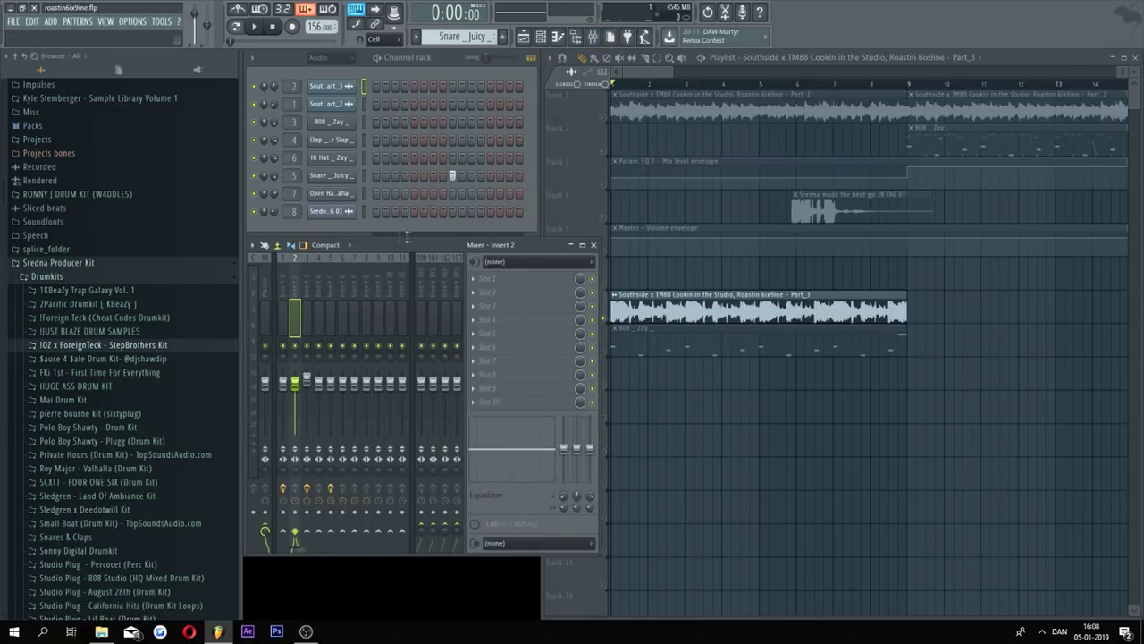
{"action": "left_click_drag", "start_coordinate": [407, 237], "coordinate": [419, 289]}
{"action": "left_click_drag", "start_coordinate": [527, 297], "coordinate": [514, 281]}
{"action": "left_click", "coordinate": [504, 315]}
{"action": "left_click", "coordinate": [743, 74]}
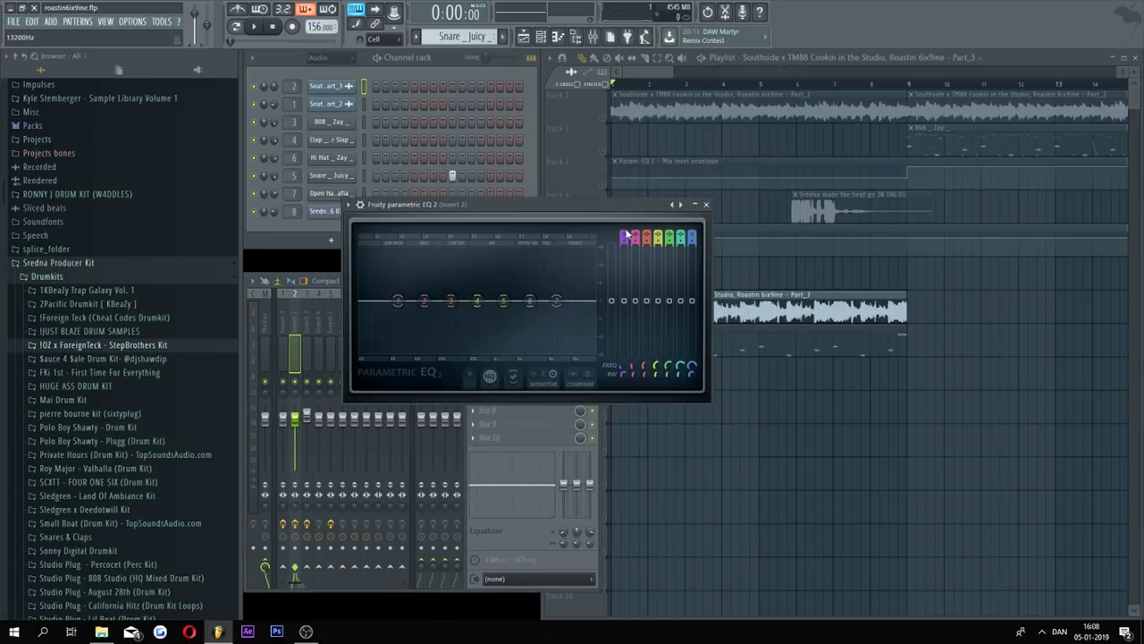
Step: Turn EQ band 1 into a high-pass filter, raise its cutoff frequency, and play the Part_3 loop through it
{"action": "left_click_drag", "start_coordinate": [624, 236], "coordinate": [624, 254]}
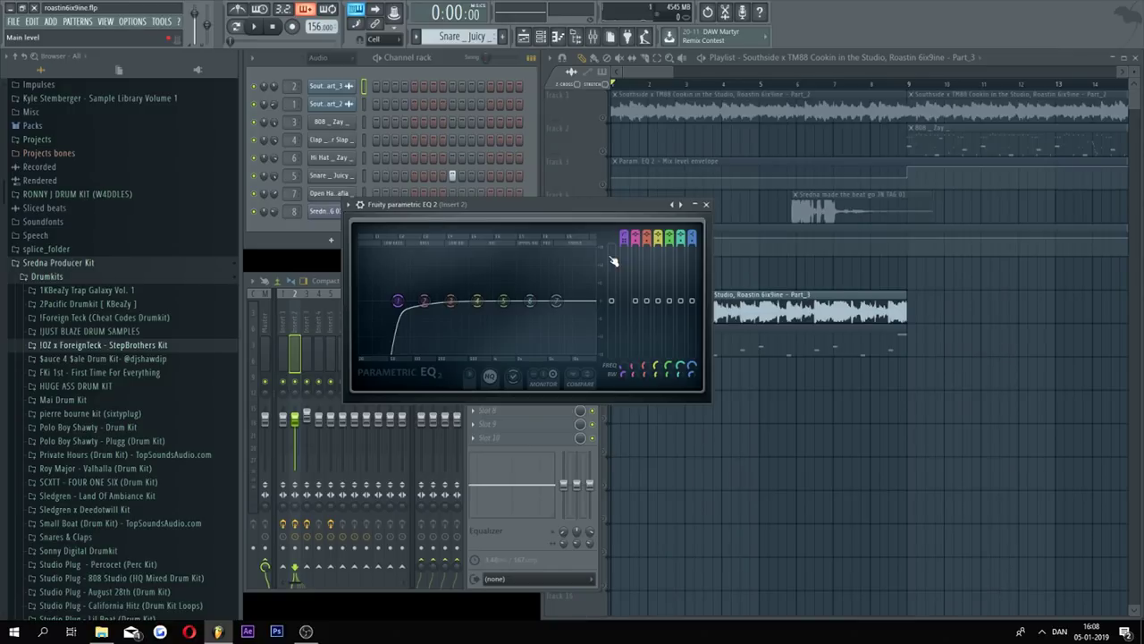
{"action": "scroll", "coordinate": [626, 367], "scroll_direction": "up", "scroll_amount": 3}
{"action": "key", "text": "space"}
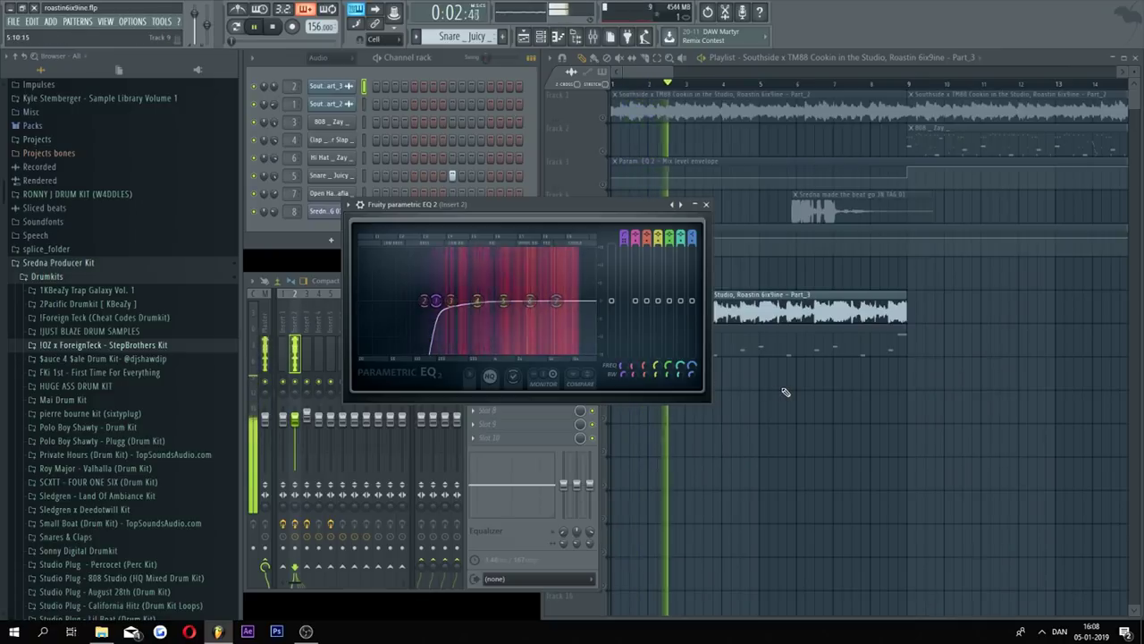
{"action": "key", "text": "space"}
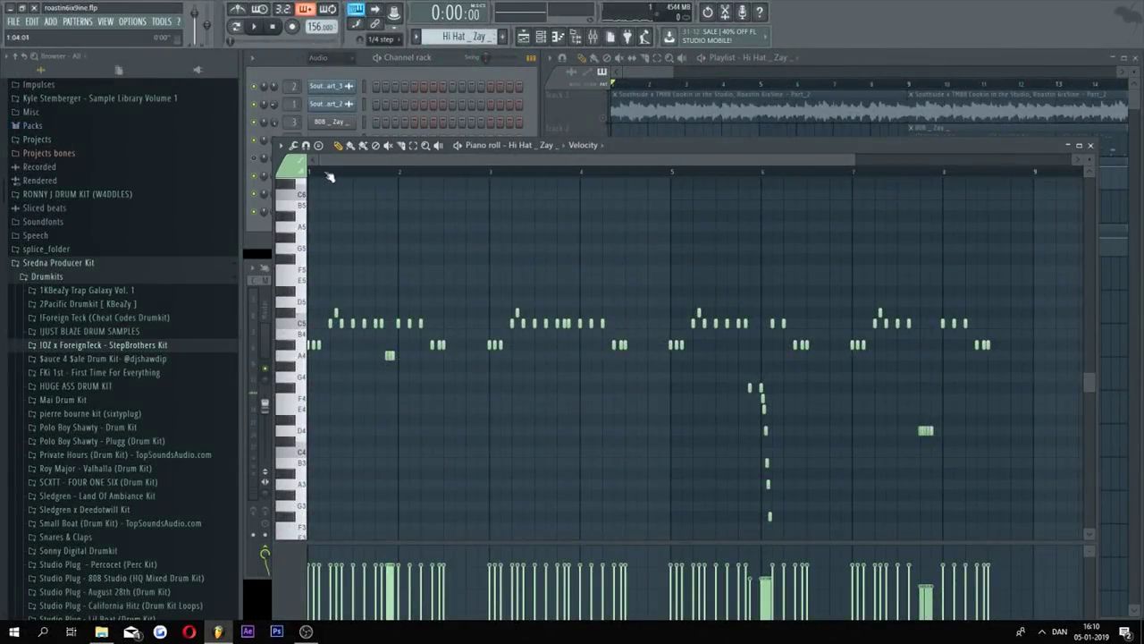
Step: Examine the opening bars of the Hi Hat _ Zay _ piano roll and play them with the loop
{"action": "scroll", "coordinate": [329, 176], "scroll_direction": "up", "scroll_amount": 5}
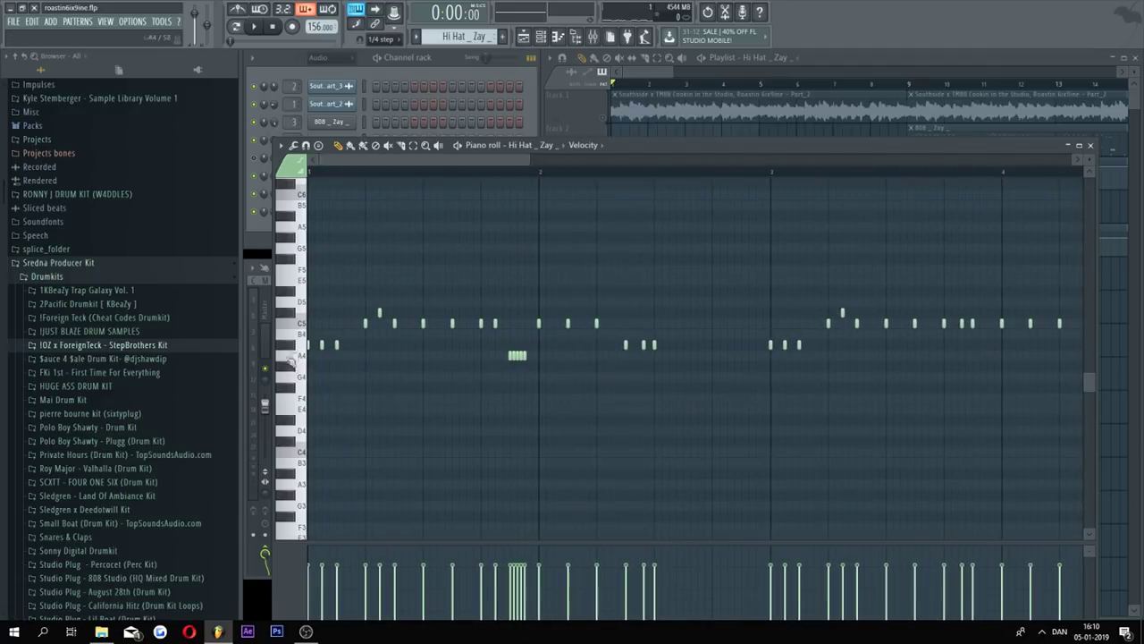
{"action": "key", "text": "space"}
{"action": "key", "text": "space"}
{"action": "key", "text": "space"}
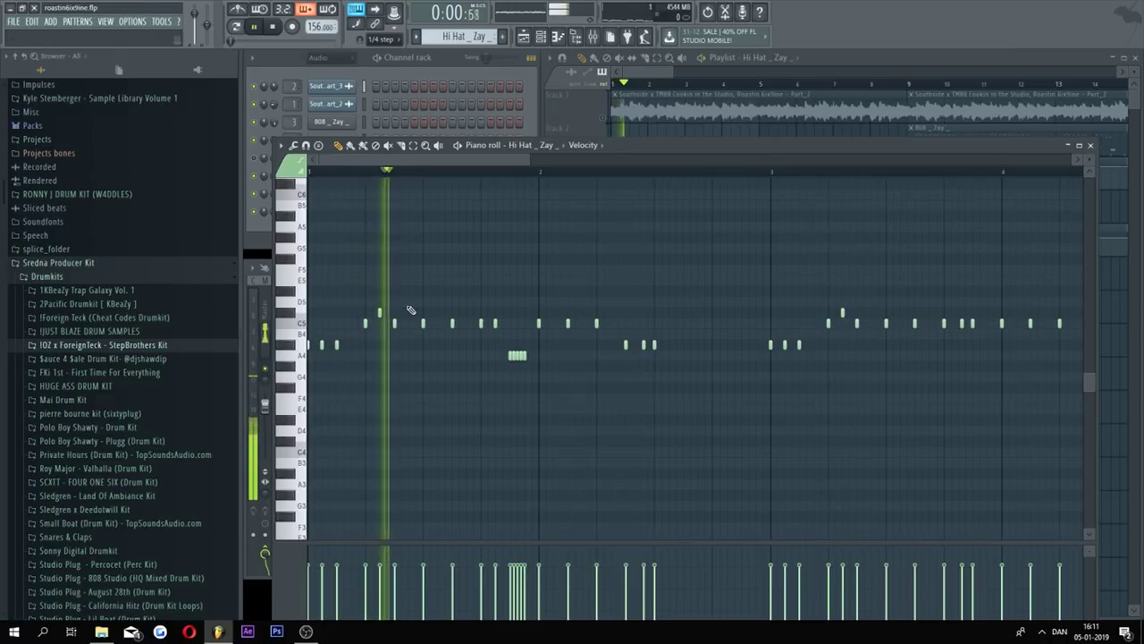
{"action": "key", "text": "space"}
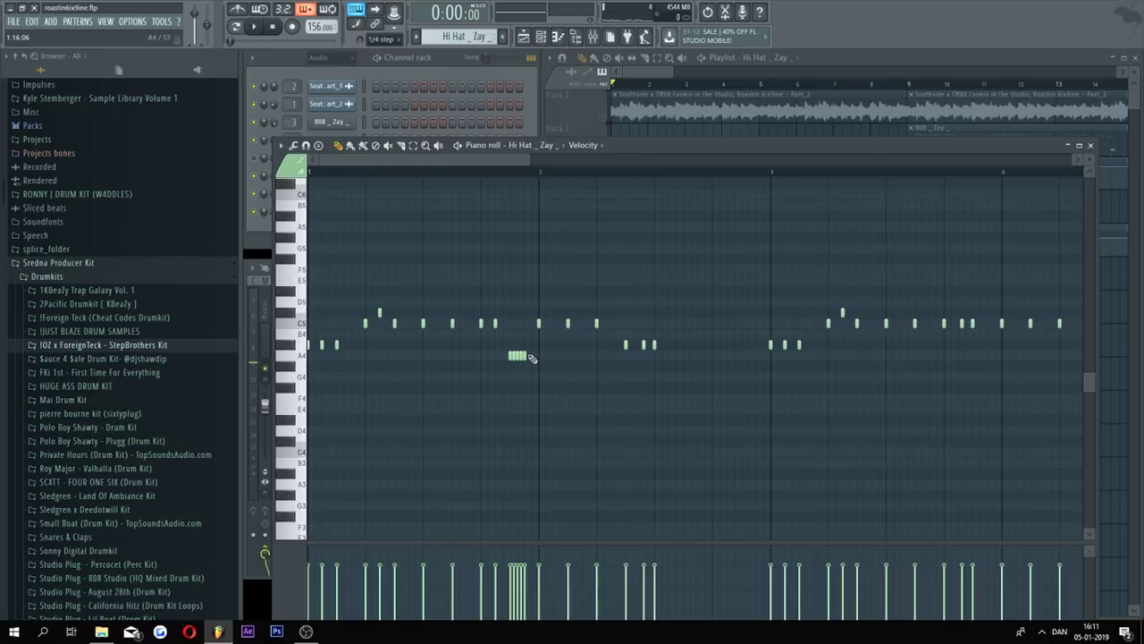
Step: Zoom in on the fast hi-hat roll just before bar 2 and play the passage around it
{"action": "scroll", "coordinate": [496, 183], "scroll_direction": "up", "scroll_amount": 3}
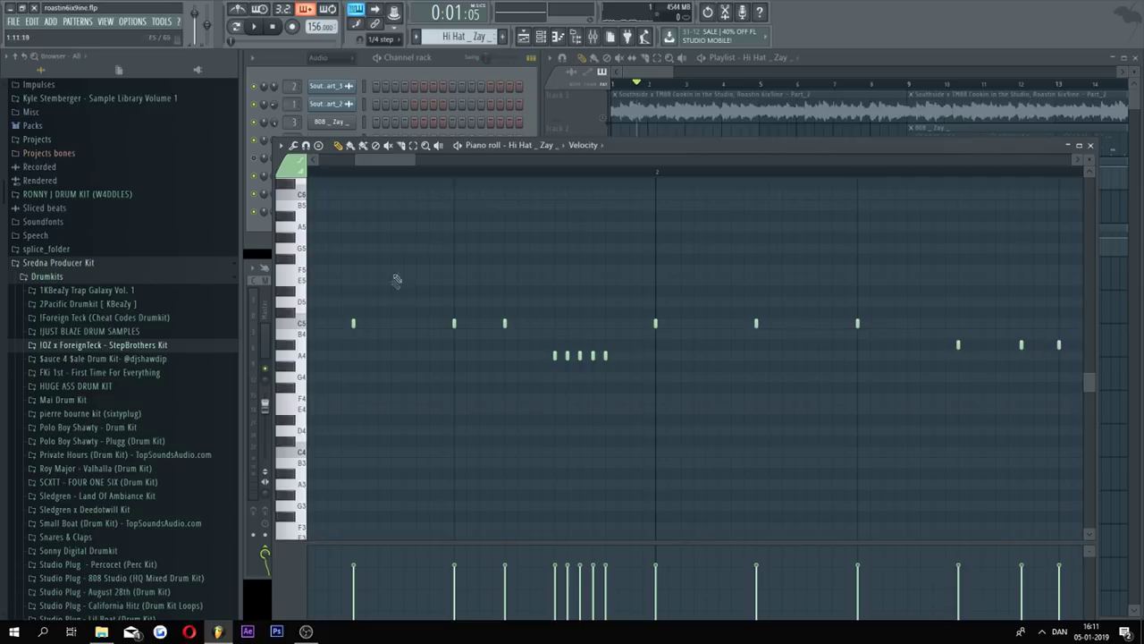
{"action": "key", "text": "space"}
{"action": "left_click_drag", "start_coordinate": [417, 162], "coordinate": [414, 161]}
{"action": "left_click", "coordinate": [721, 173]}
{"action": "key", "text": "space"}
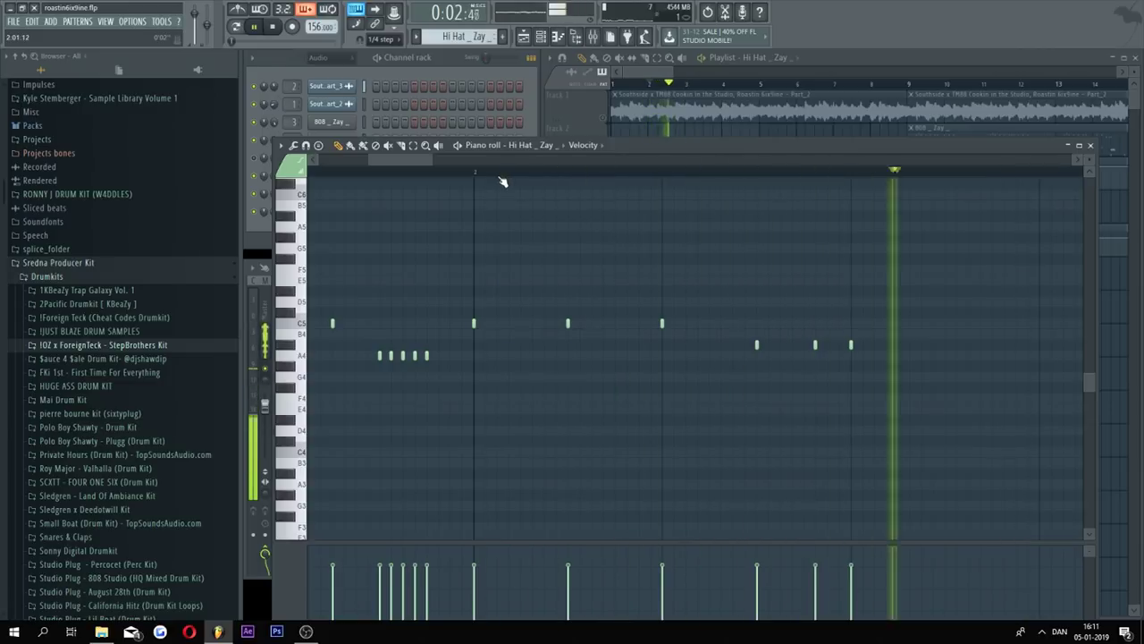
{"action": "key", "text": "space"}
{"action": "mouse_move", "coordinate": [399, 162]}
{"action": "left_mouse_down"}
{"action": "mouse_move", "coordinate": [383, 161]}
{"action": "mouse_move", "coordinate": [417, 159]}
{"action": "mouse_move", "coordinate": [372, 165]}
{"action": "mouse_move", "coordinate": [438, 165]}
{"action": "mouse_move", "coordinate": [572, 215]}
{"action": "mouse_move", "coordinate": [509, 250]}
{"action": "mouse_move", "coordinate": [697, 304]}
{"action": "mouse_move", "coordinate": [619, 315]}
{"action": "mouse_move", "coordinate": [456, 299]}
{"action": "mouse_move", "coordinate": [401, 160]}
{"action": "left_mouse_up"}
{"action": "left_click", "coordinate": [402, 173]}
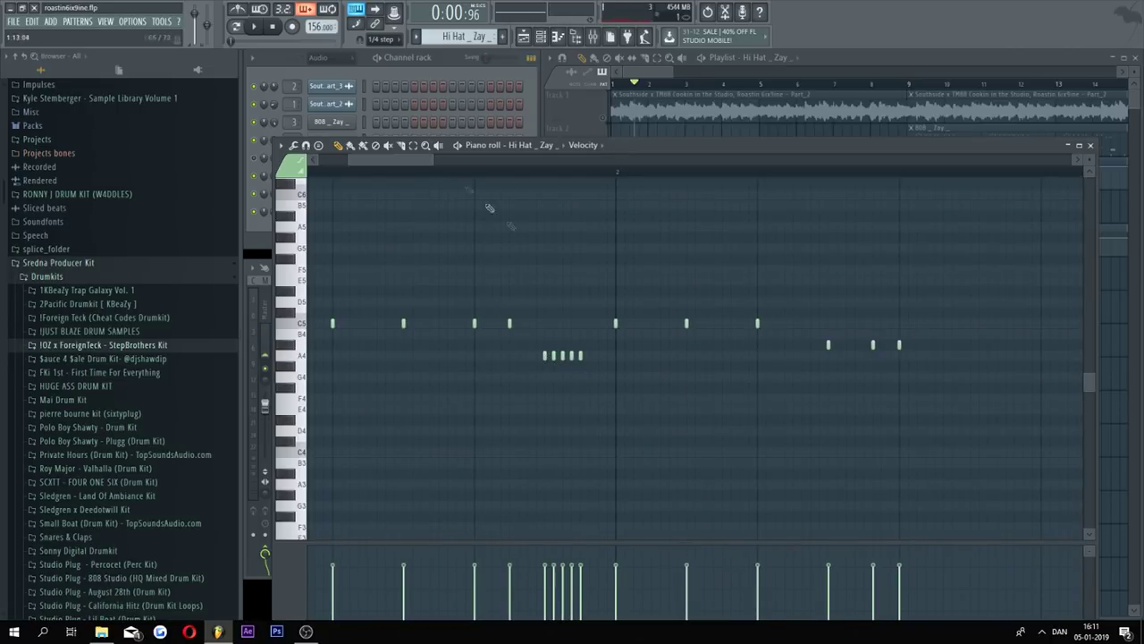
Step: Switch the snap to 1/3 step and restore it to 1/4 step
{"action": "scroll", "coordinate": [563, 183], "scroll_direction": "up", "scroll_amount": 3}
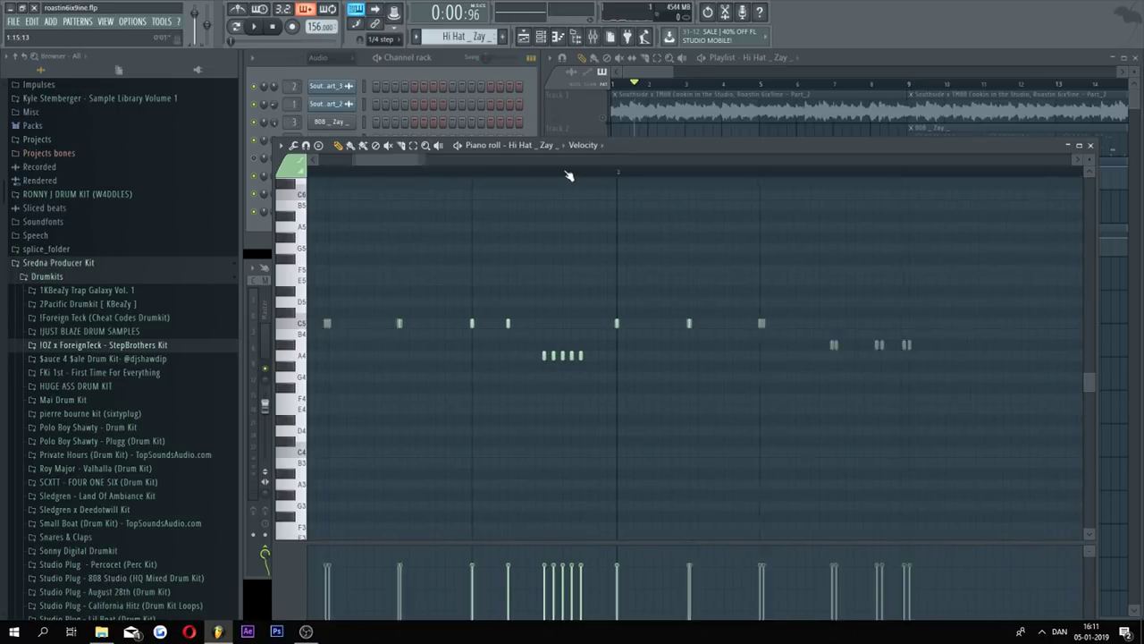
{"action": "left_click", "coordinate": [382, 39]}
{"action": "left_click", "coordinate": [396, 113]}
{"action": "left_click", "coordinate": [384, 39]}
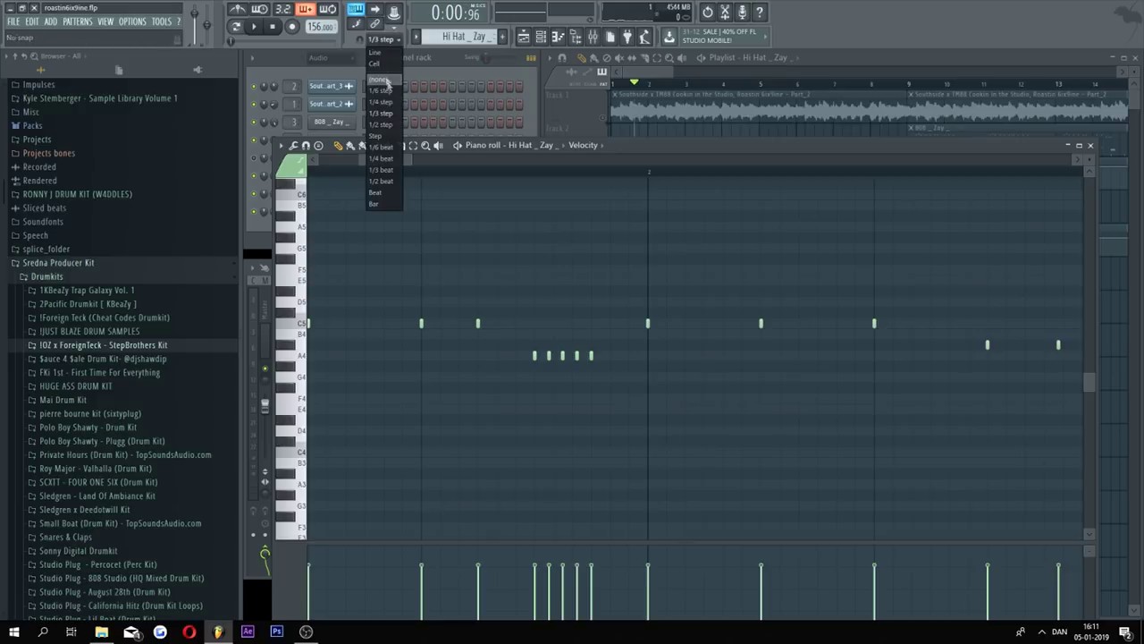
{"action": "left_click", "coordinate": [389, 109]}
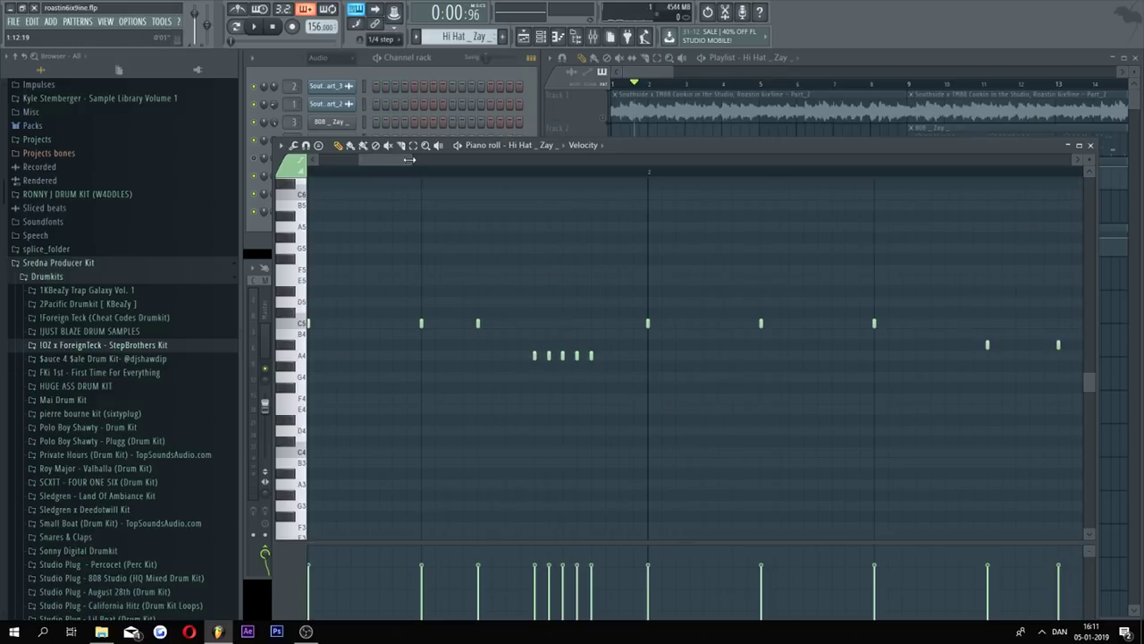
Step: Review the hi-hat pattern across all eight bars and return to the hits in bar 2
{"action": "left_click_drag", "start_coordinate": [408, 159], "coordinate": [582, 162]}
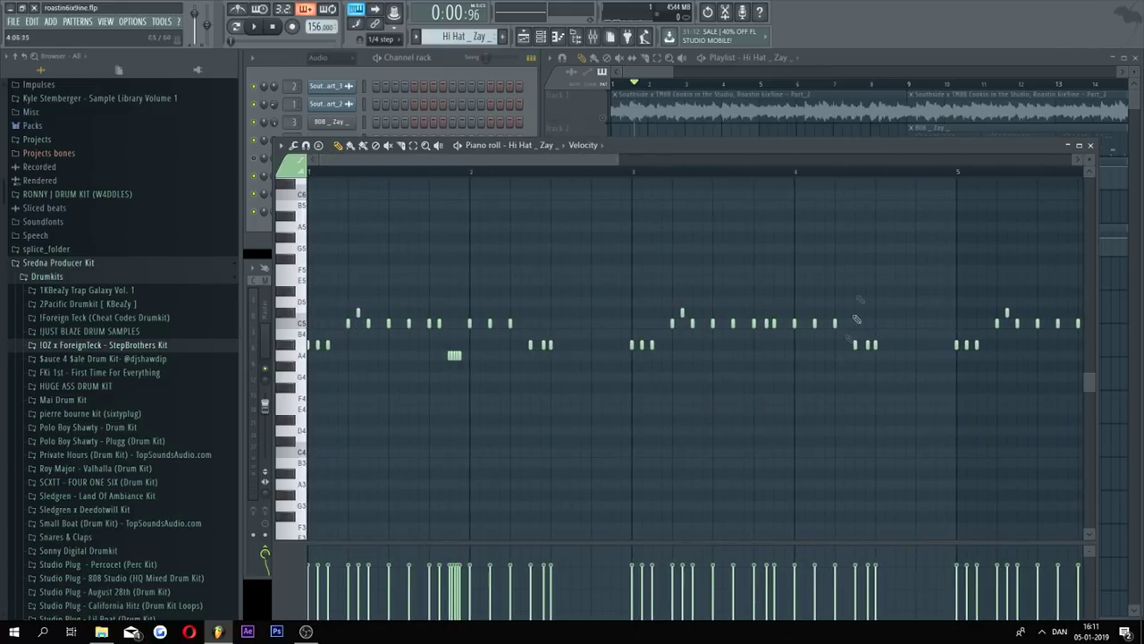
{"action": "scroll", "coordinate": [631, 222], "scroll_direction": "down", "scroll_amount": 13}
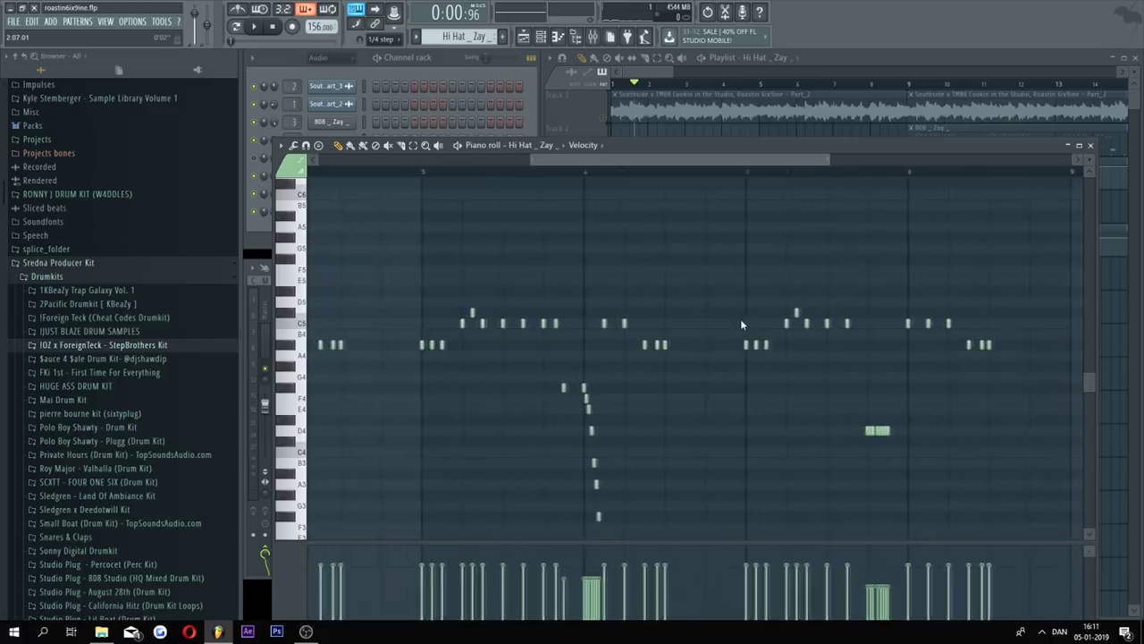
{"action": "scroll", "coordinate": [733, 322], "scroll_direction": "up", "scroll_amount": 1}
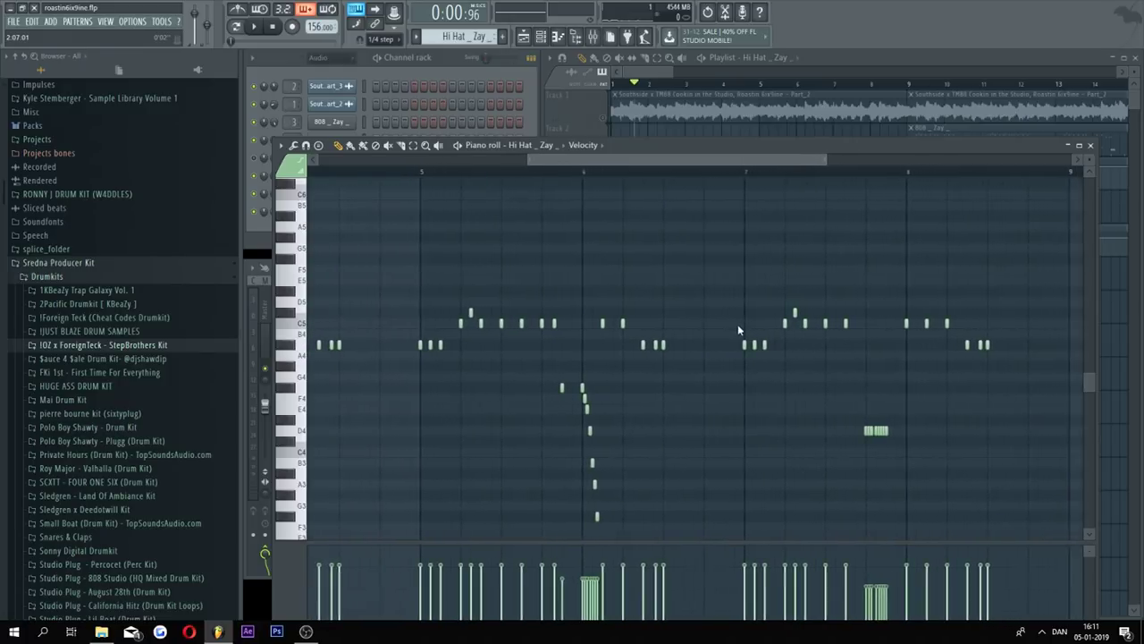
{"action": "scroll", "coordinate": [523, 353], "scroll_direction": "up", "scroll_amount": 12}
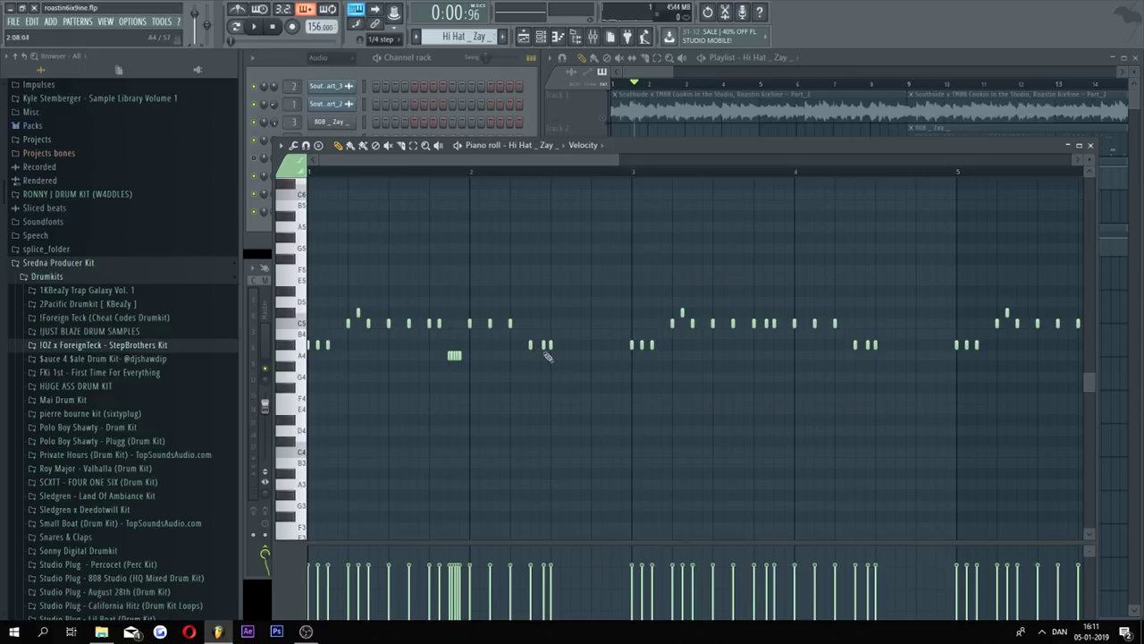
{"action": "scroll", "coordinate": [542, 181], "scroll_direction": "up", "scroll_amount": 8}
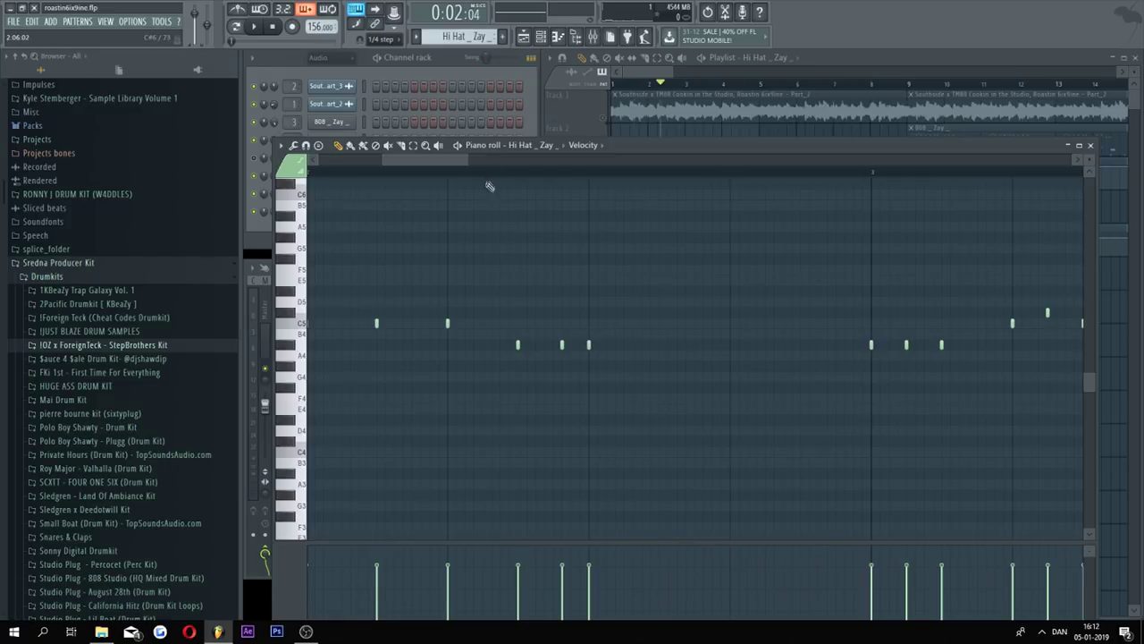
Step: Compare the hi-hat spacing in bars 2 and 3 with the repeats in the rest of the pattern
{"action": "left_click_drag", "start_coordinate": [697, 149], "coordinate": [696, 138]}
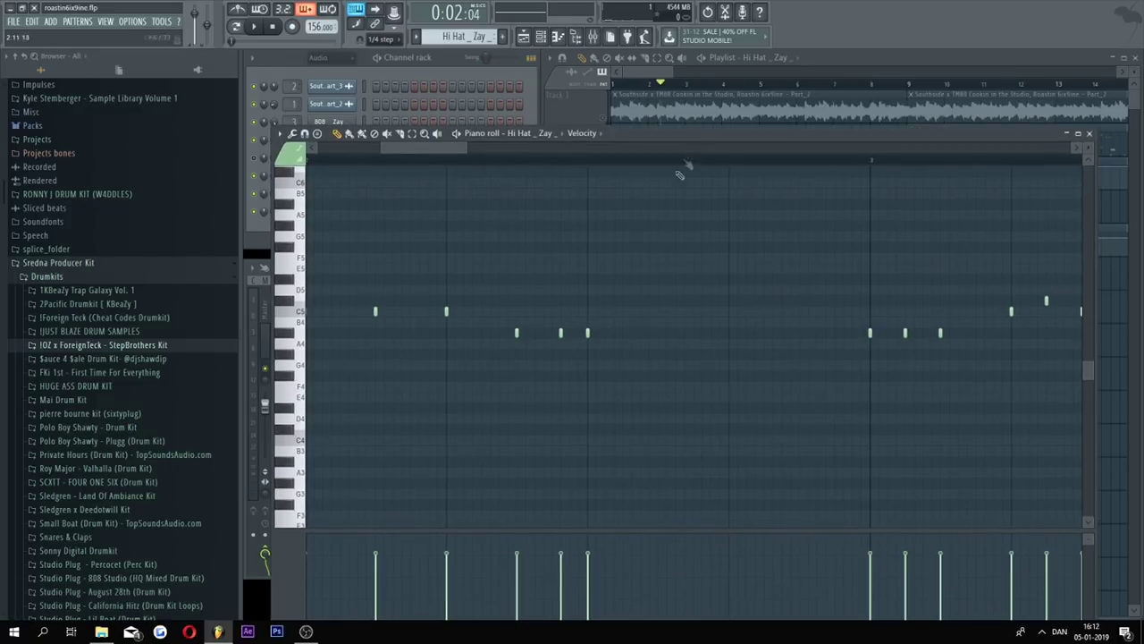
{"action": "scroll", "coordinate": [428, 167], "scroll_direction": "down", "scroll_amount": 3}
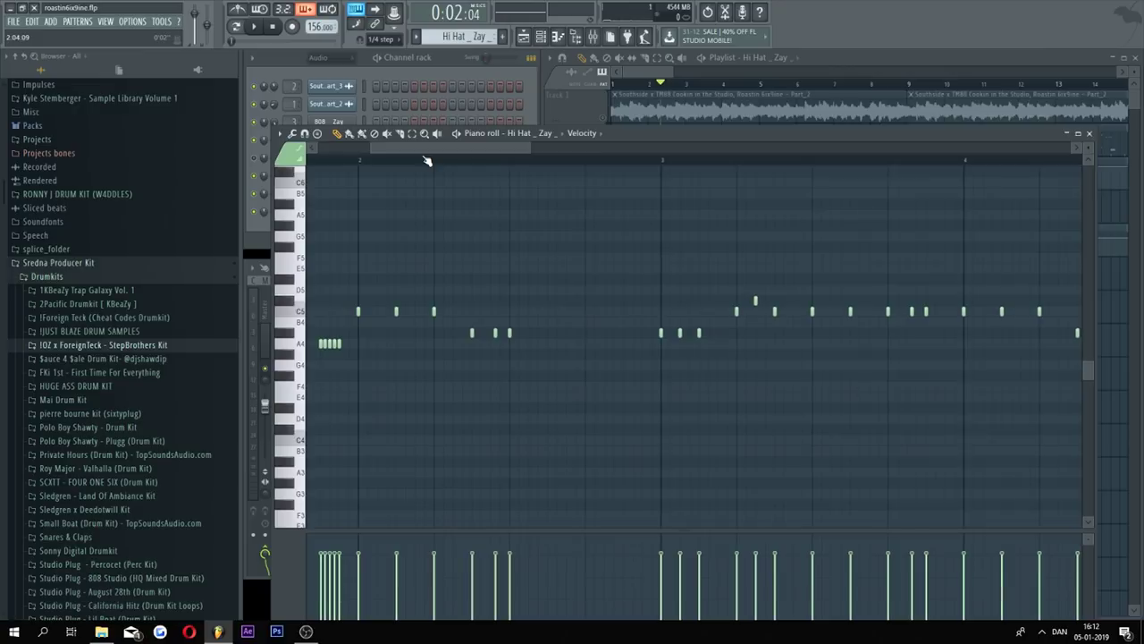
{"action": "scroll", "coordinate": [427, 157], "scroll_direction": "up", "scroll_amount": 3}
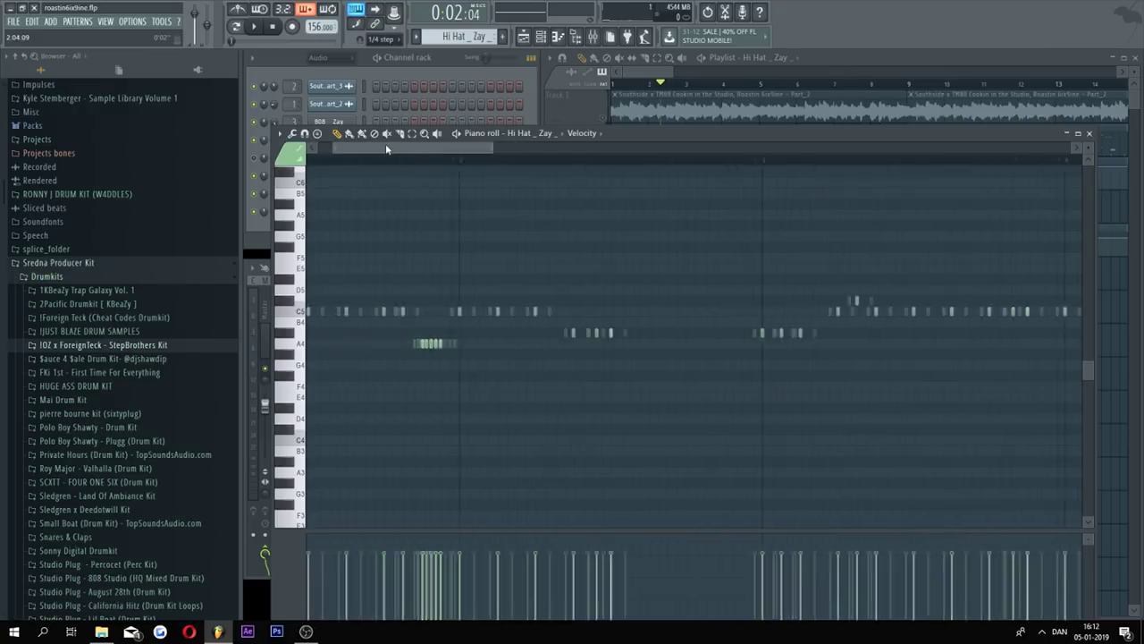
{"action": "scroll", "coordinate": [674, 162], "scroll_direction": "up", "scroll_amount": 3}
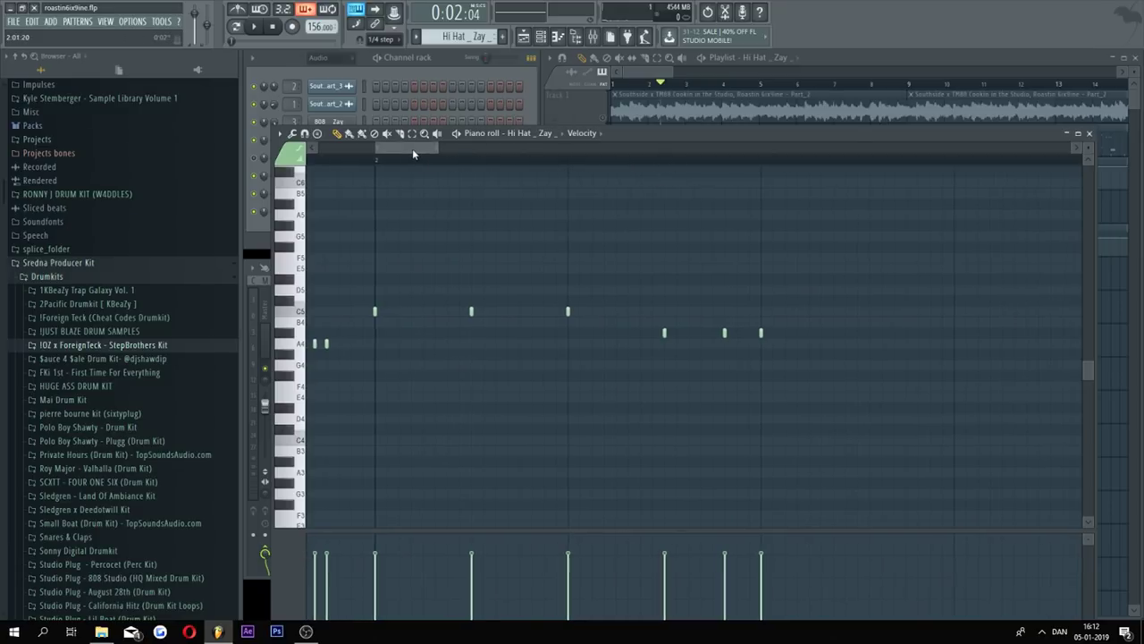
{"action": "left_click_drag", "start_coordinate": [439, 149], "coordinate": [982, 179]}
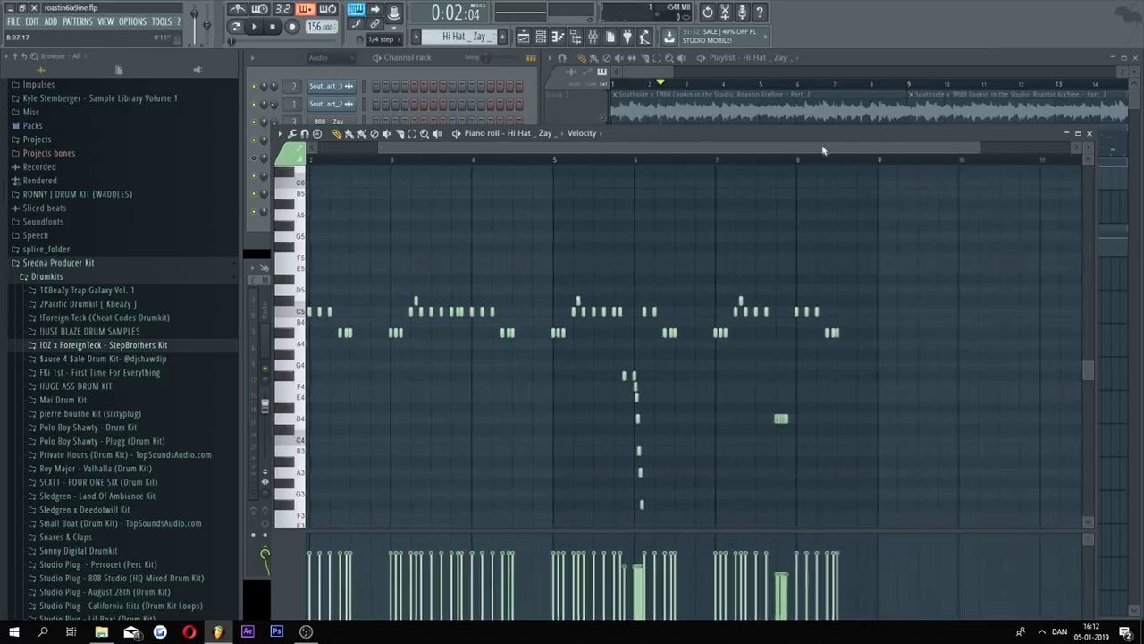
{"action": "left_click_drag", "start_coordinate": [825, 149], "coordinate": [669, 166]}
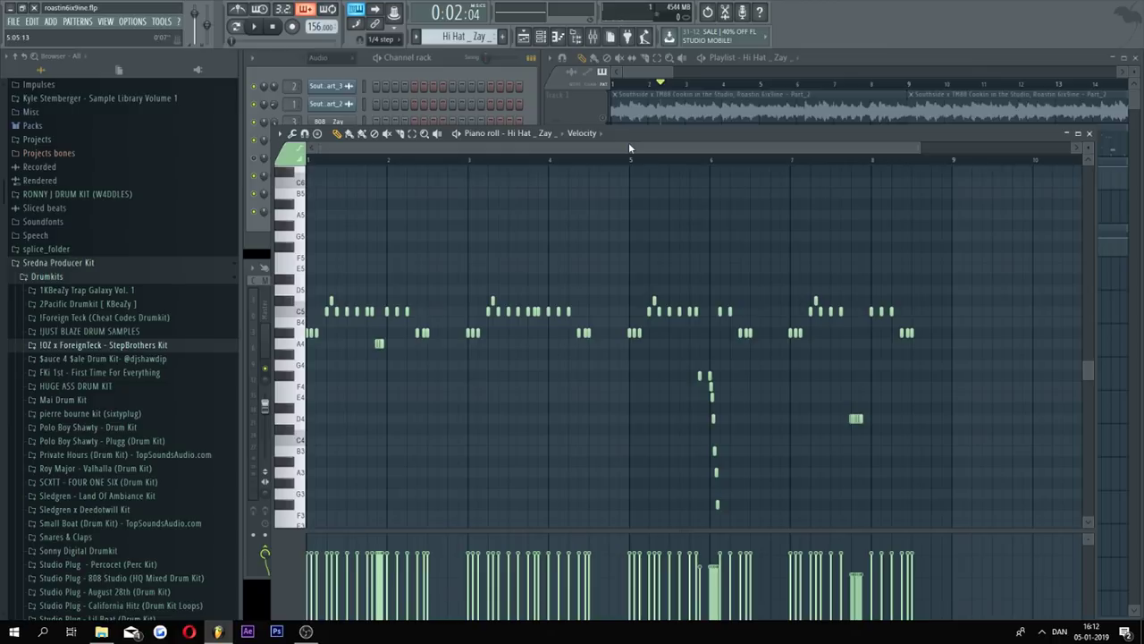
{"action": "scroll", "coordinate": [411, 167], "scroll_direction": "up", "scroll_amount": 5}
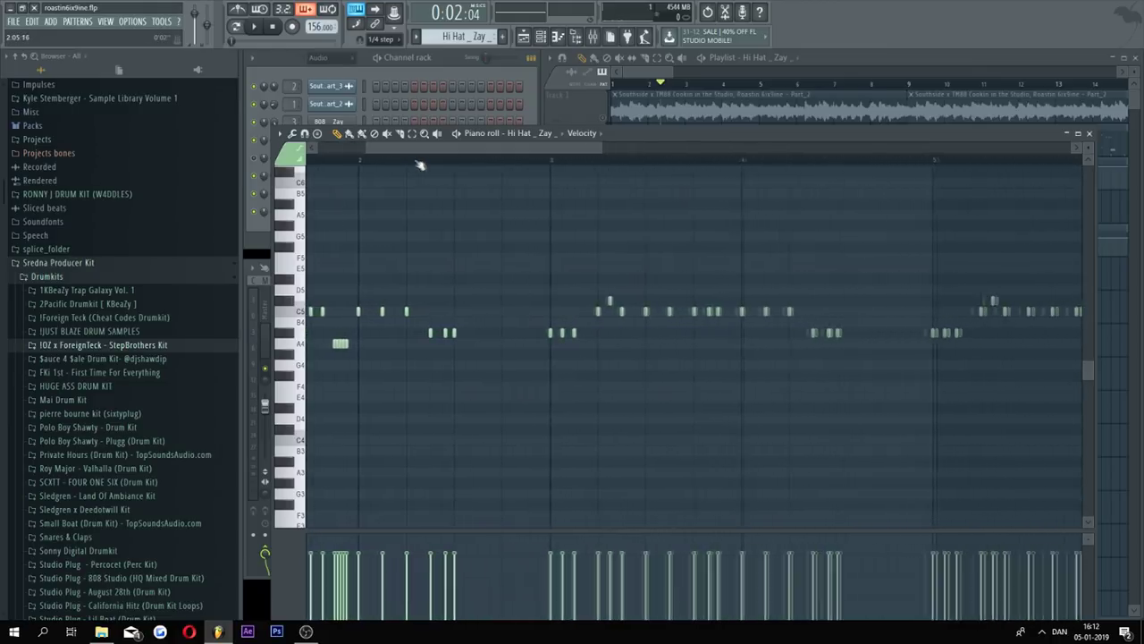
{"action": "left_click_drag", "start_coordinate": [439, 154], "coordinate": [382, 168]}
{"action": "left_click_drag", "start_coordinate": [530, 163], "coordinate": [526, 223]}
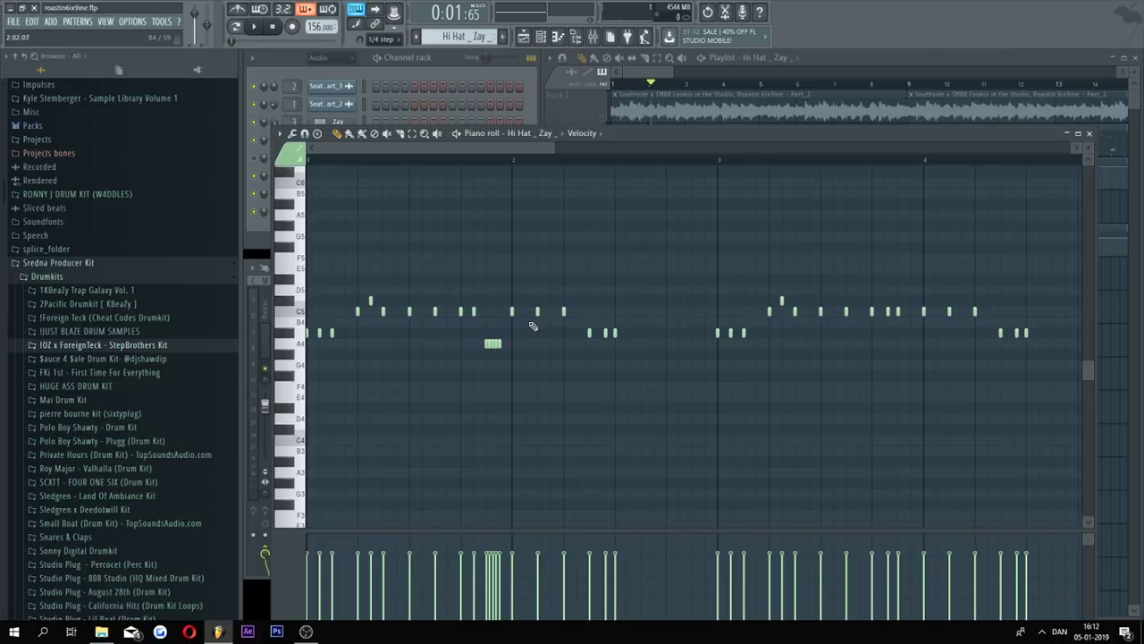
Step: Examine the hi-hat roll that descends in pitch at the start of bar 6
{"action": "left_click_drag", "start_coordinate": [464, 150], "coordinate": [745, 187]}
{"action": "scroll", "coordinate": [587, 168], "scroll_direction": "up", "scroll_amount": 3}
{"action": "scroll", "coordinate": [575, 250], "scroll_direction": "down", "scroll_amount": 4}
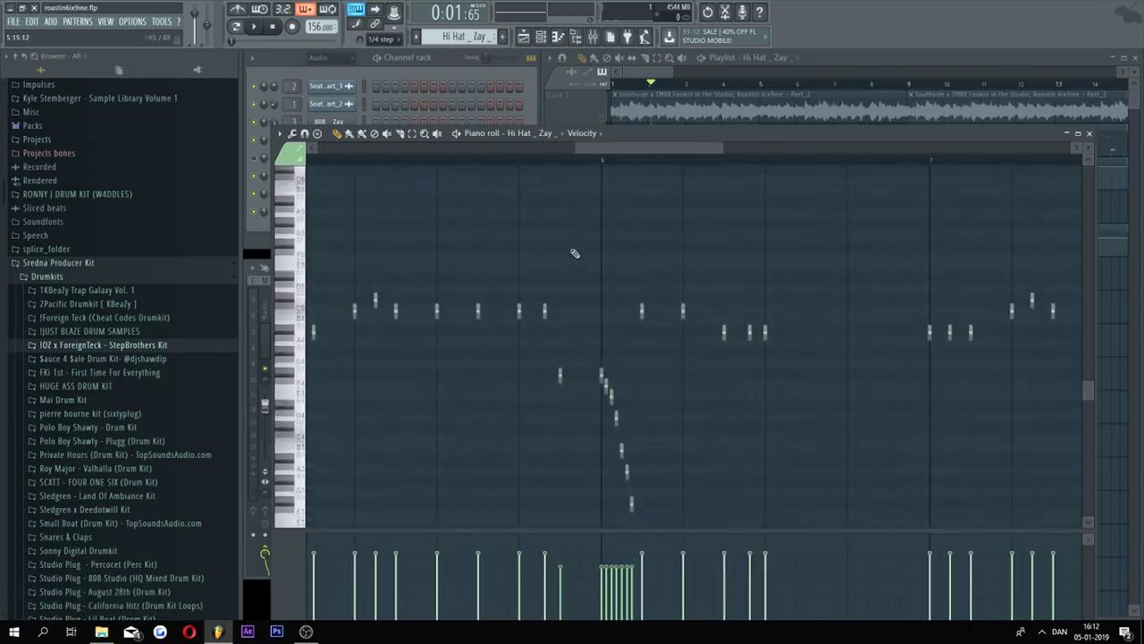
{"action": "scroll", "coordinate": [629, 221], "scroll_direction": "up", "scroll_amount": 3}
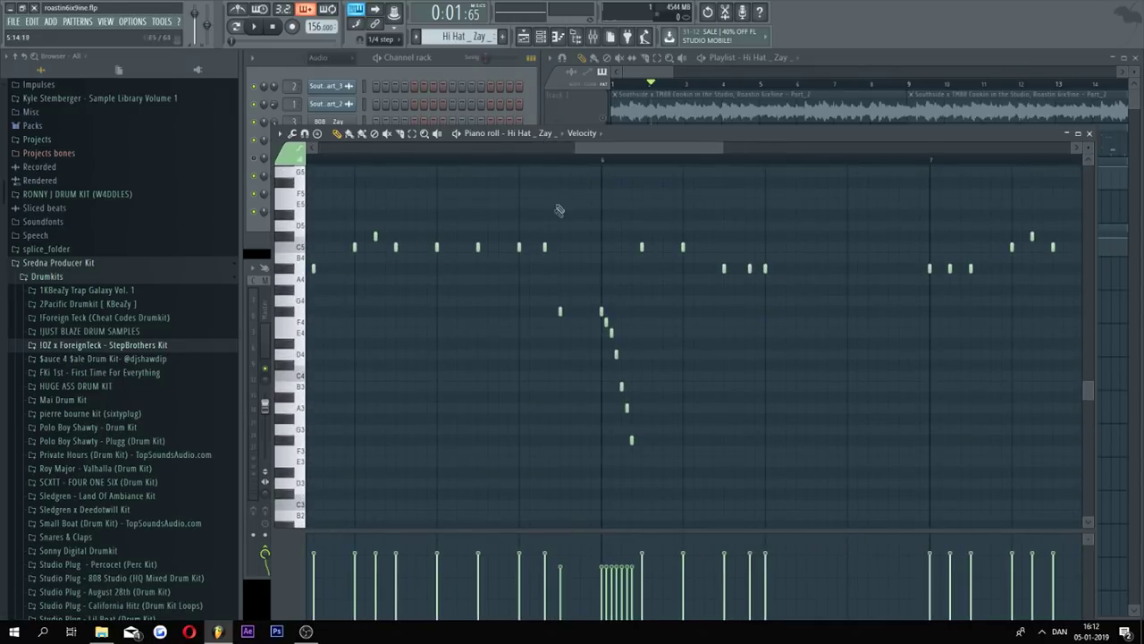
{"action": "scroll", "coordinate": [541, 161], "scroll_direction": "up", "scroll_amount": 2}
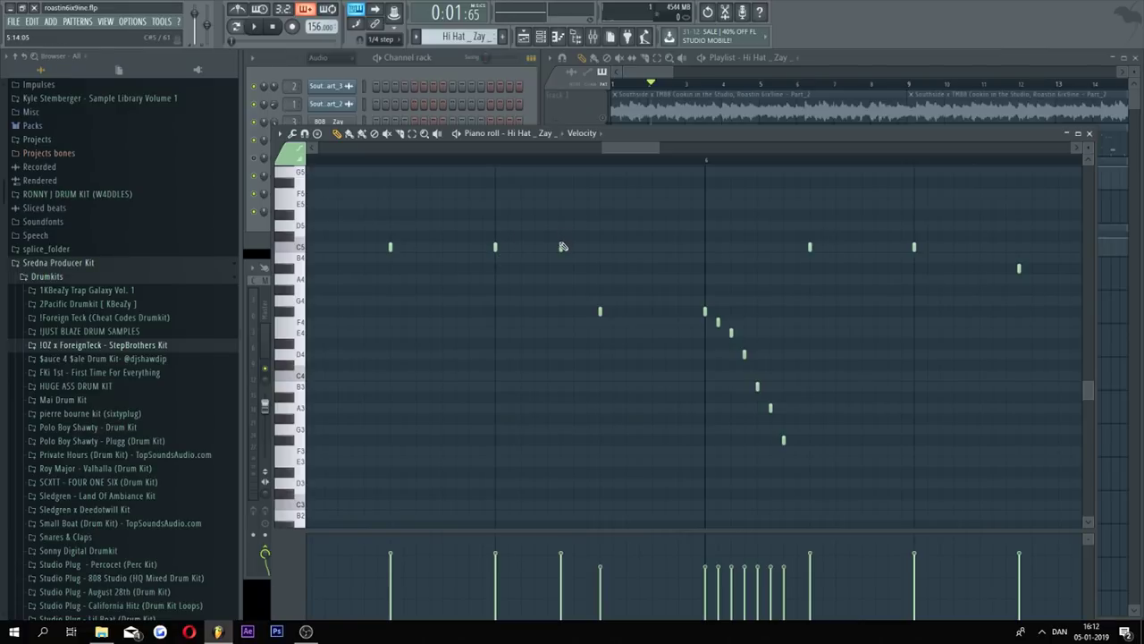
Step: Examine the low-pitched hi-hat roll on D4 before bar 8 and view the whole pattern again
{"action": "left_click_drag", "start_coordinate": [641, 139], "coordinate": [638, 126]}
{"action": "left_click_drag", "start_coordinate": [647, 134], "coordinate": [482, 370]}
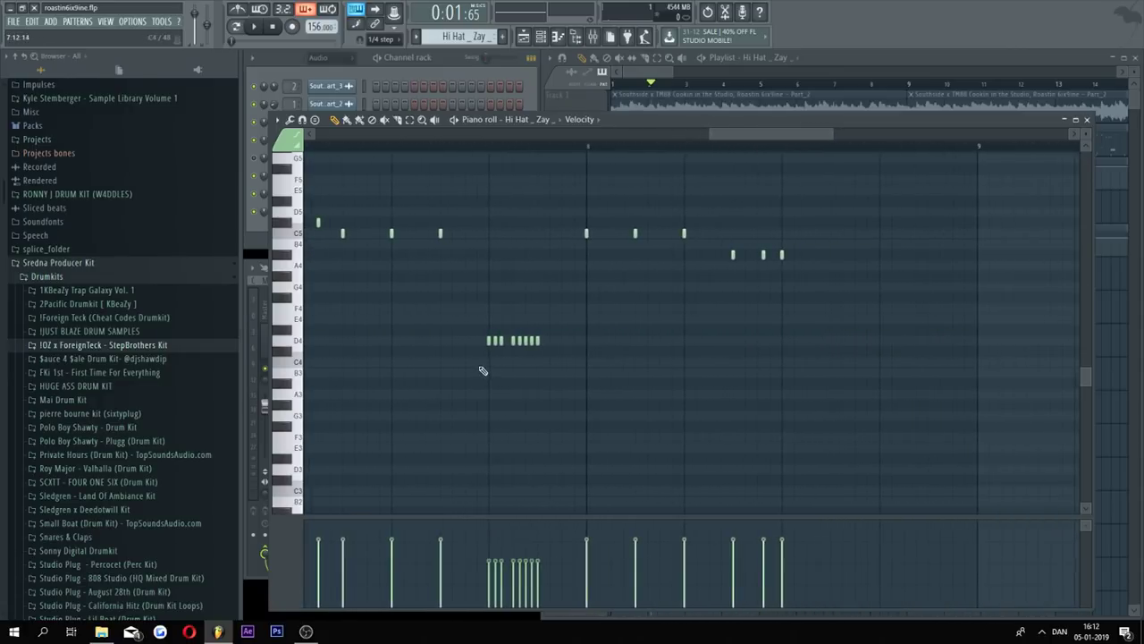
{"action": "left_click_drag", "start_coordinate": [832, 135], "coordinate": [855, 134]}
{"action": "left_click_drag", "start_coordinate": [851, 134], "coordinate": [948, 134]}
{"action": "left_click_drag", "start_coordinate": [638, 136], "coordinate": [315, 141]}
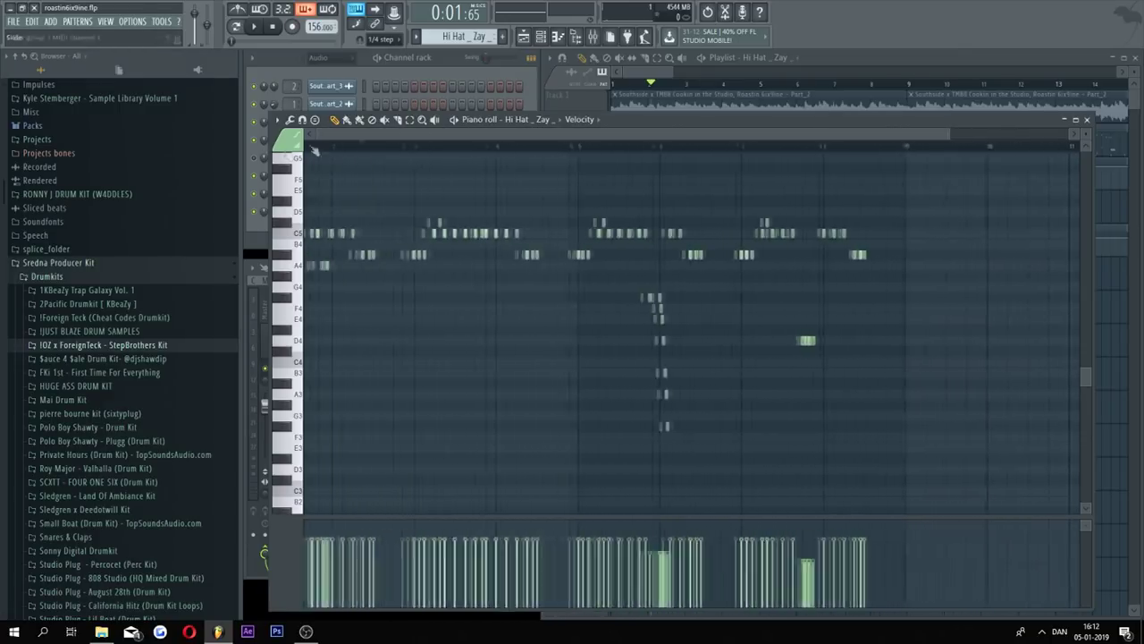
Step: Play the Part_3 loop with the hi-hat pattern from the start of the playlist and close the hi-hat piano roll
{"action": "left_click", "coordinate": [654, 77]}
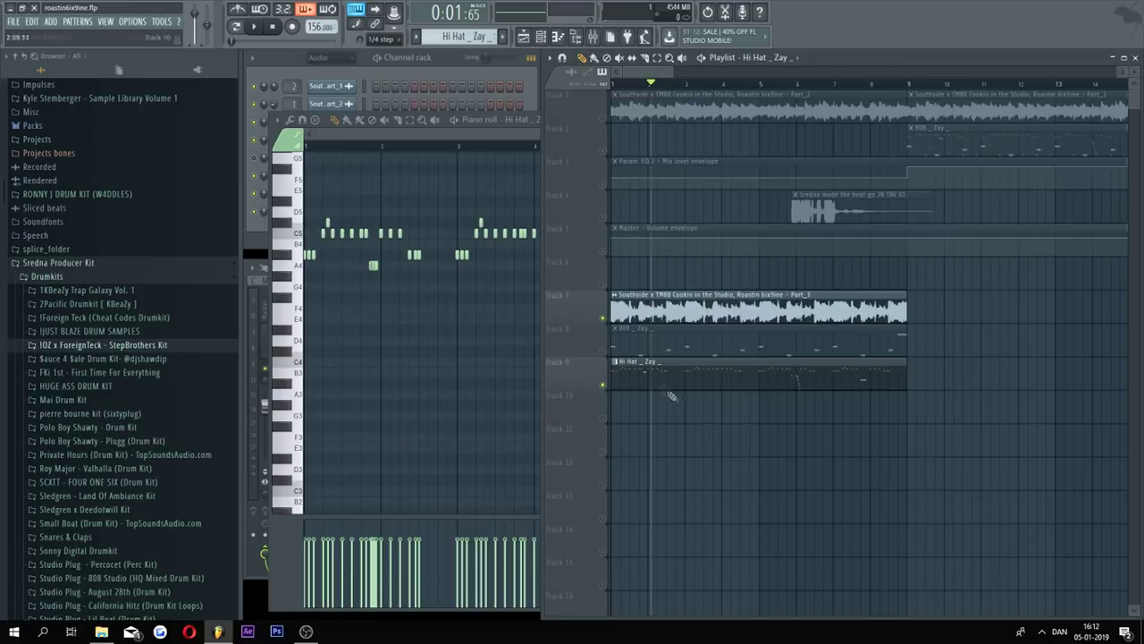
{"action": "key", "text": "F6"}
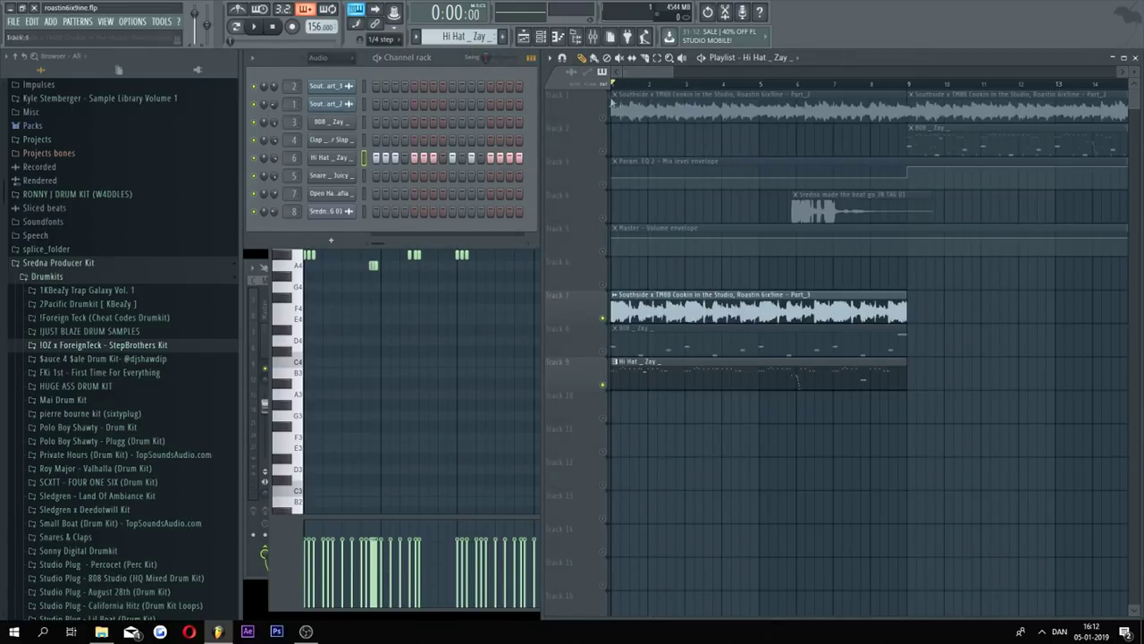
{"action": "key", "text": "space"}
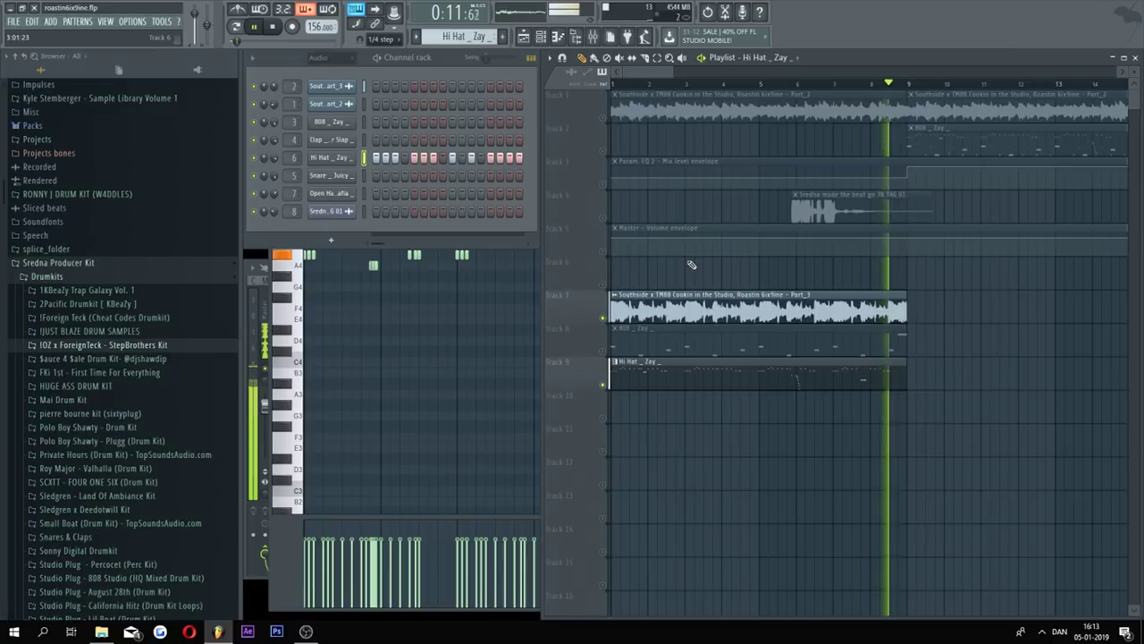
{"action": "key", "text": "space"}
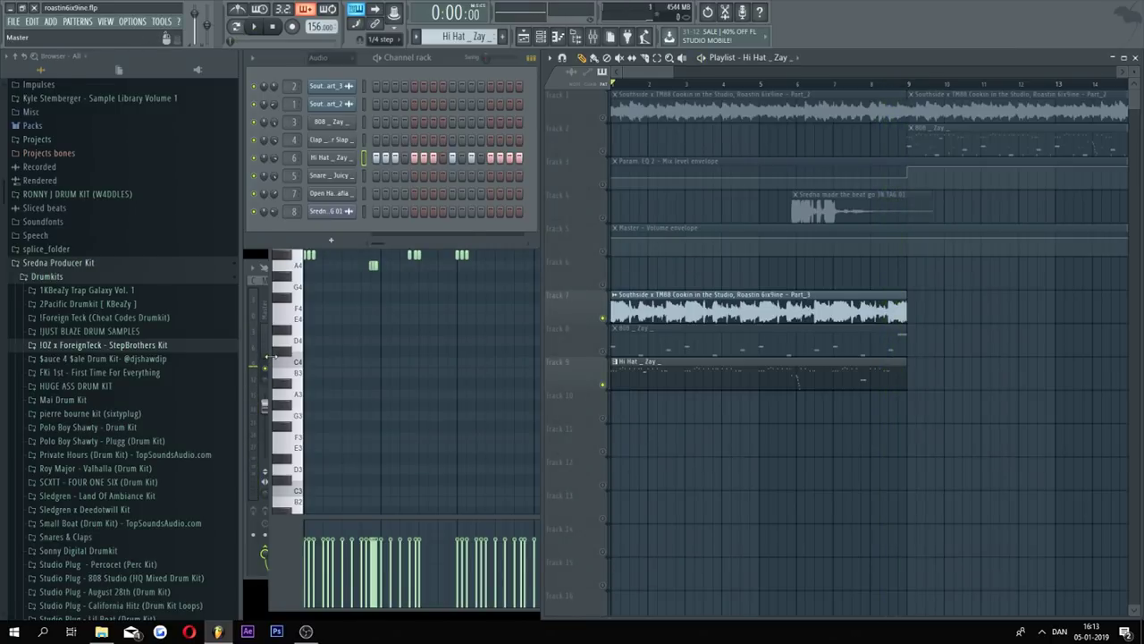
{"action": "double_click", "coordinate": [796, 377]}
{"action": "left_click", "coordinate": [1087, 120]}
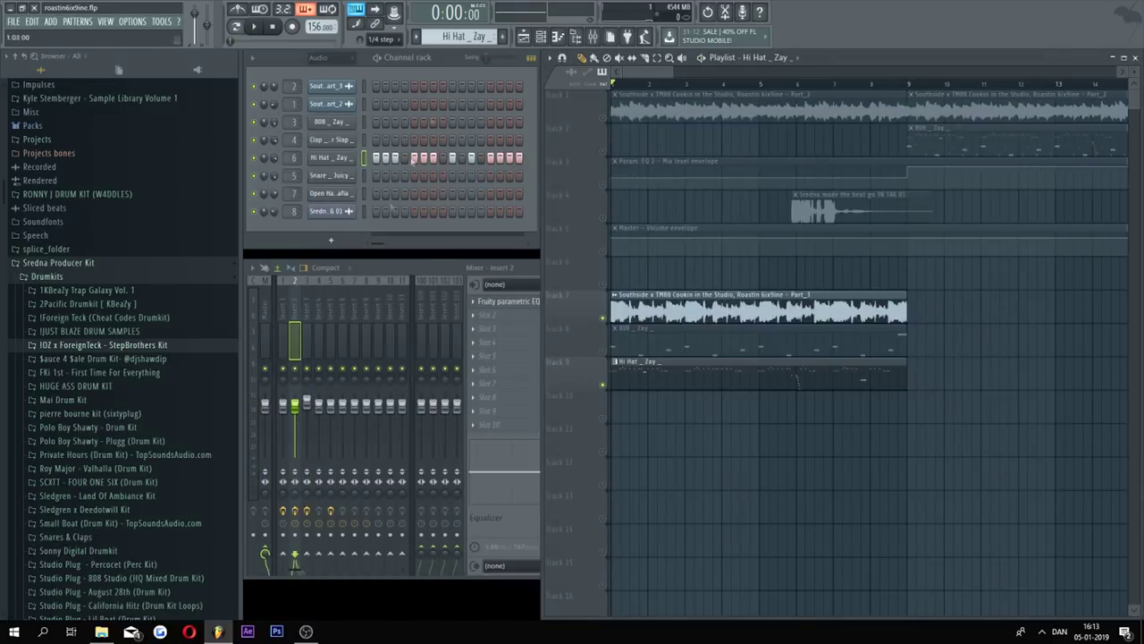
Step: Select the Open Hat _ 808 Mafia _ pattern and open the open hat's notes in the piano roll
{"action": "key", "text": "plus"}
{"action": "key", "text": "plus"}
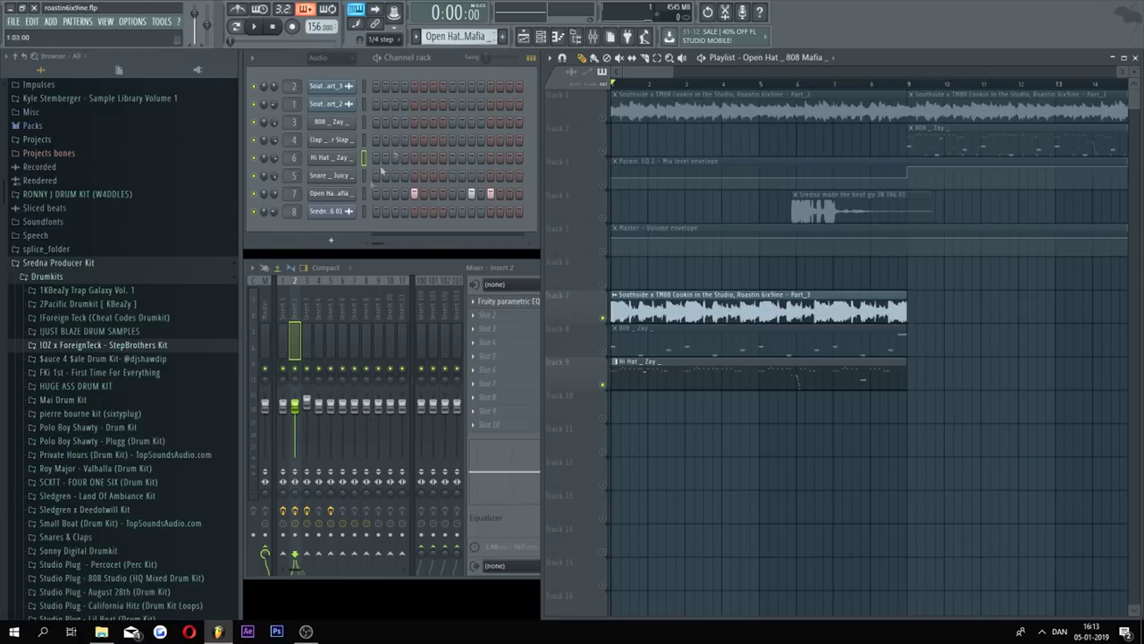
{"action": "right_click", "coordinate": [364, 188]}
{"action": "left_click", "coordinate": [385, 192]}
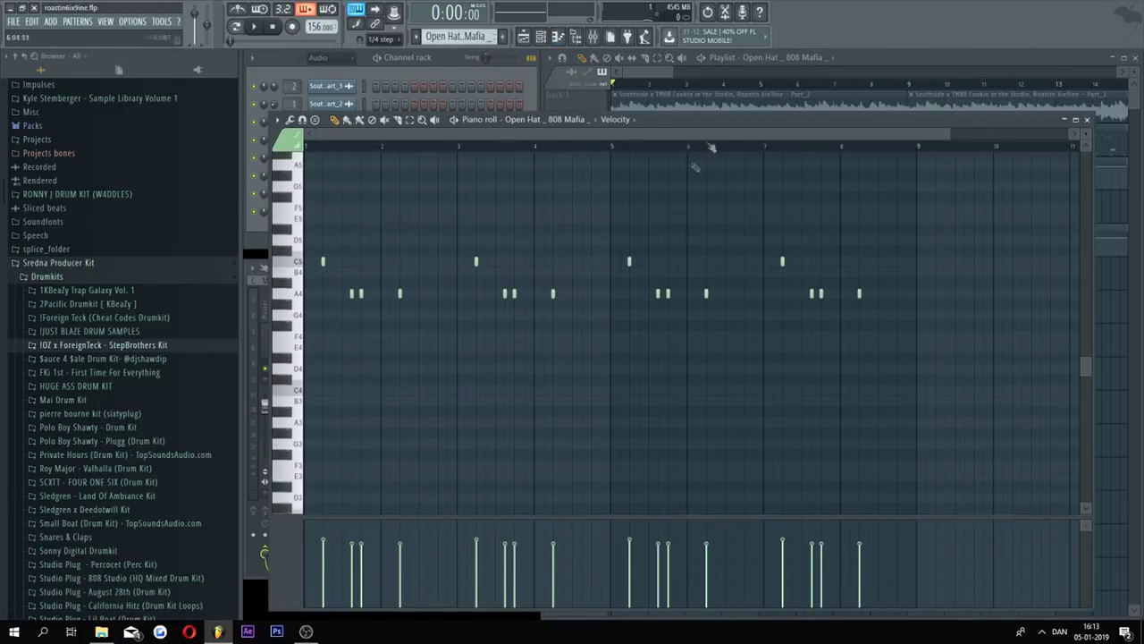
{"action": "key", "text": "F5"}
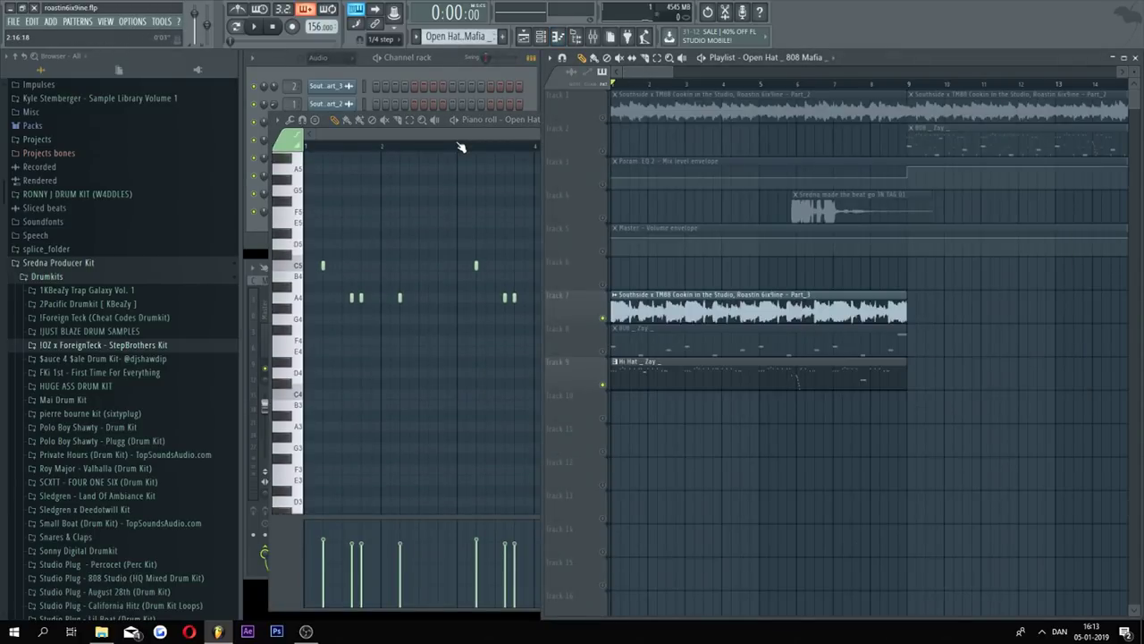
{"action": "left_click", "coordinate": [362, 130]}
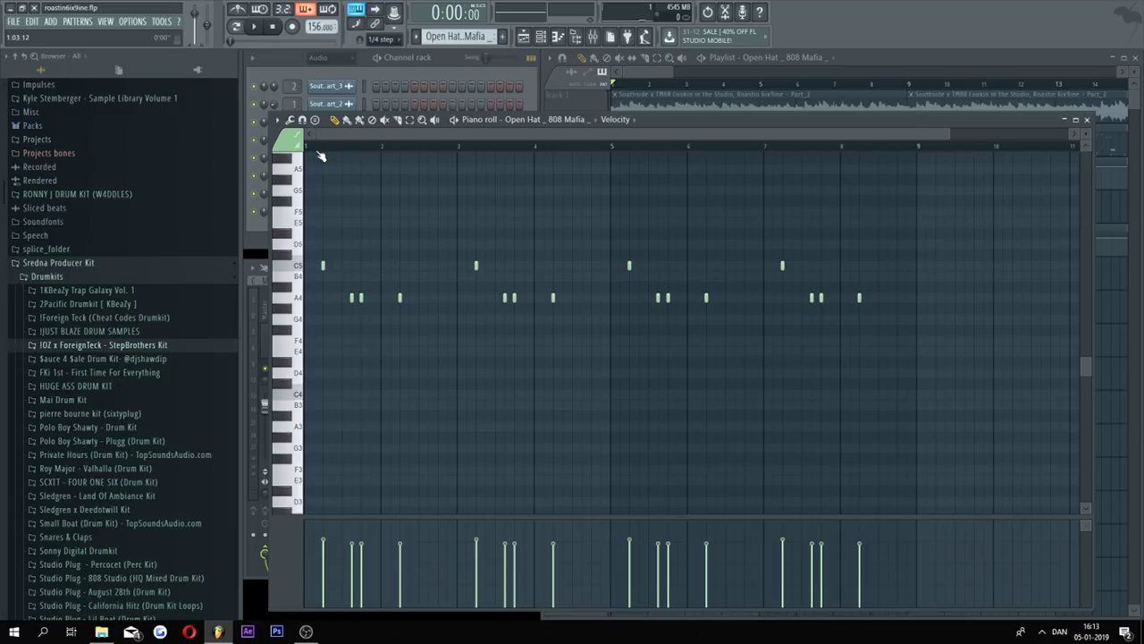
Step: Mute the hi-hat track and play the Part_3 loop on its own while viewing the open-hat notes
{"action": "left_click", "coordinate": [639, 77]}
{"action": "left_click", "coordinate": [601, 382]}
{"action": "key", "text": "space"}
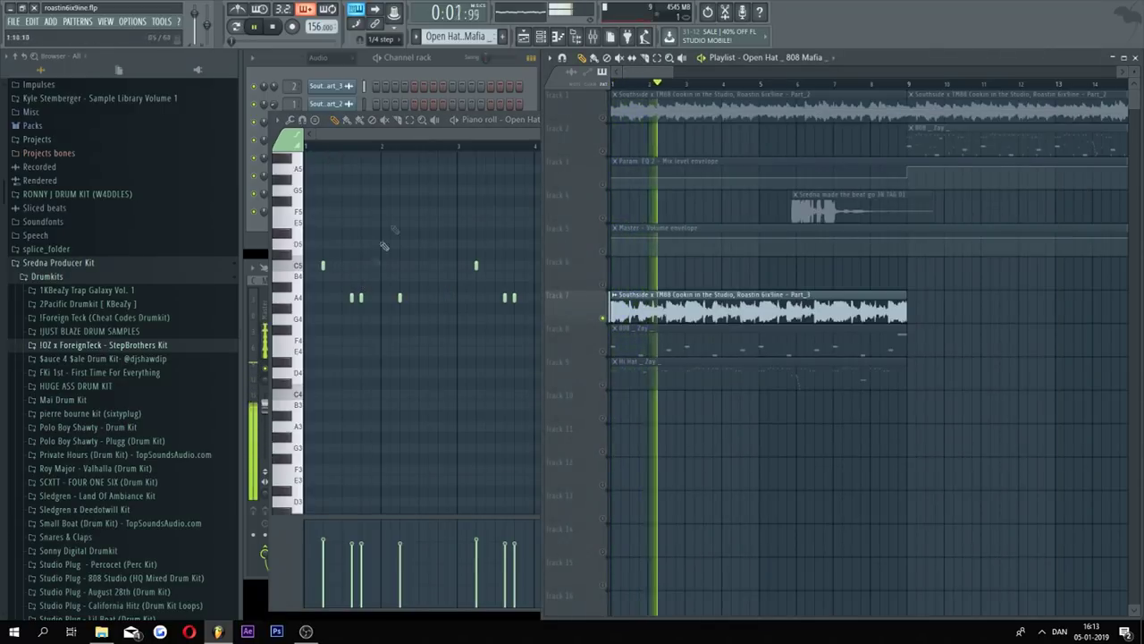
{"action": "left_click", "coordinate": [424, 135]}
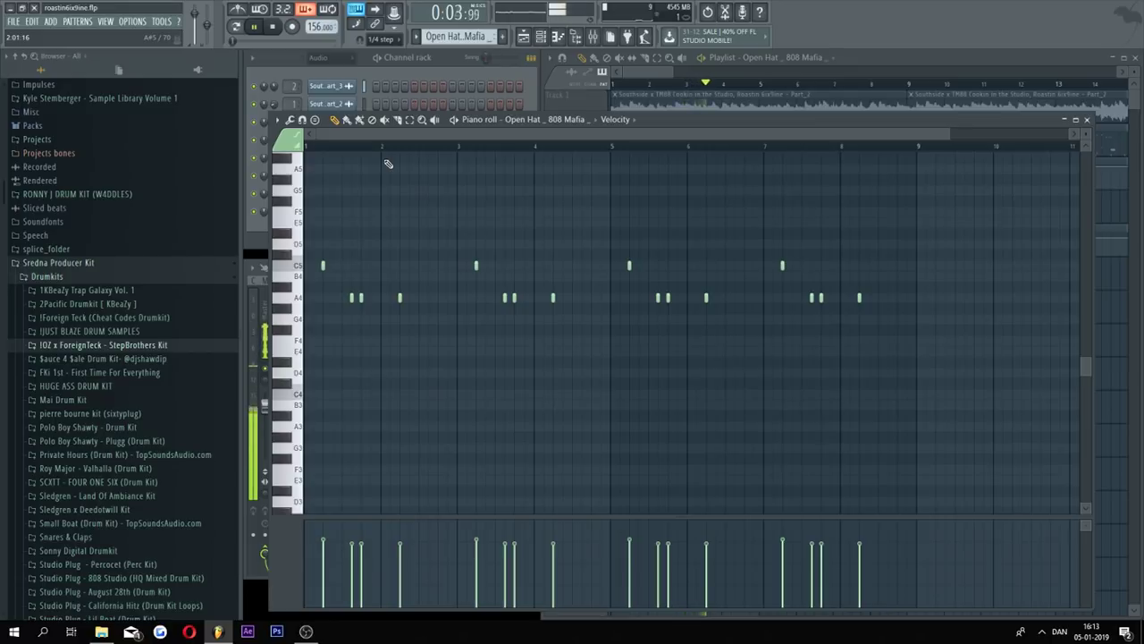
{"action": "key", "text": "space"}
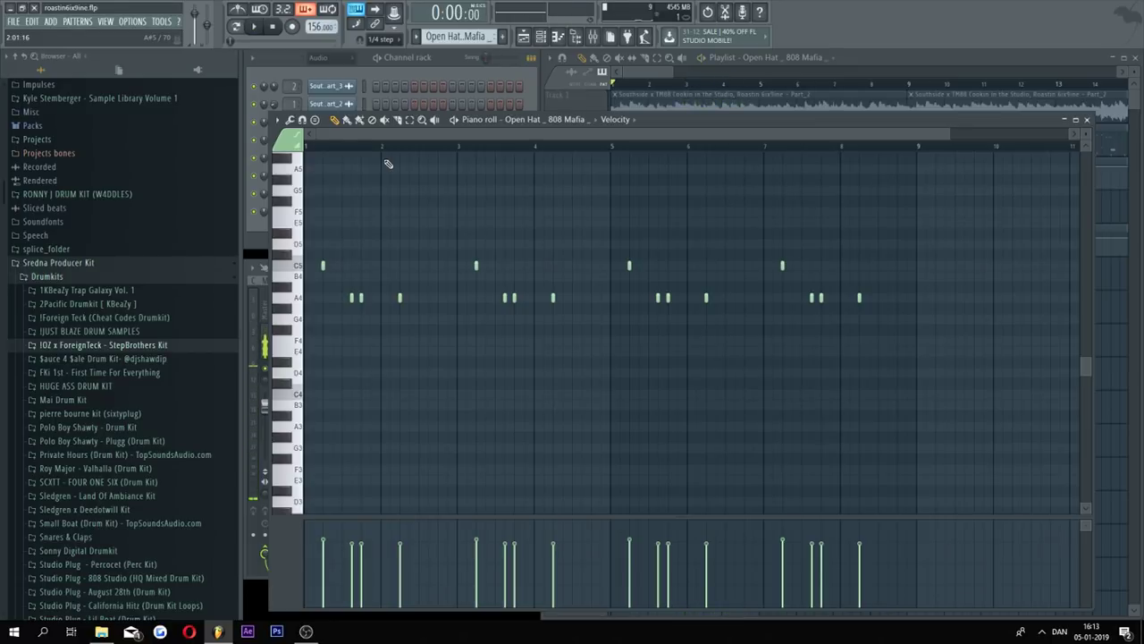
Step: Examine the open-hat notes in the first three bars while playing the Part_3 loop
{"action": "left_click_drag", "start_coordinate": [721, 123], "coordinate": [755, 114]}
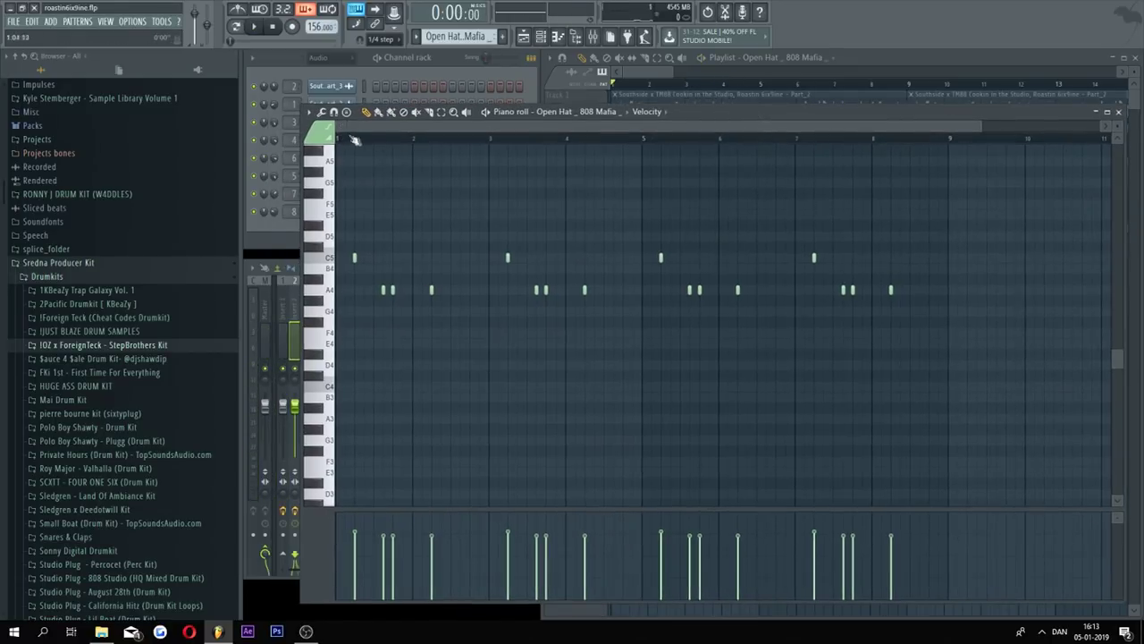
{"action": "scroll", "coordinate": [353, 143], "scroll_direction": "up", "scroll_amount": 3}
{"action": "scroll", "coordinate": [353, 143], "scroll_direction": "up", "scroll_amount": 4}
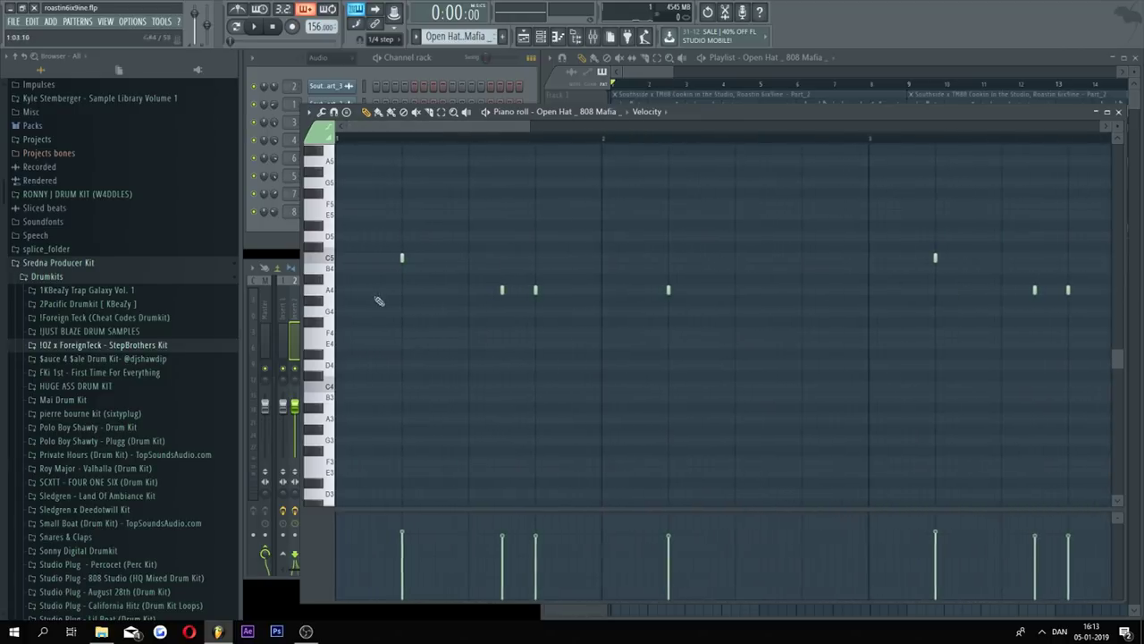
{"action": "left_click", "coordinate": [332, 299]}
{"action": "key", "text": "space"}
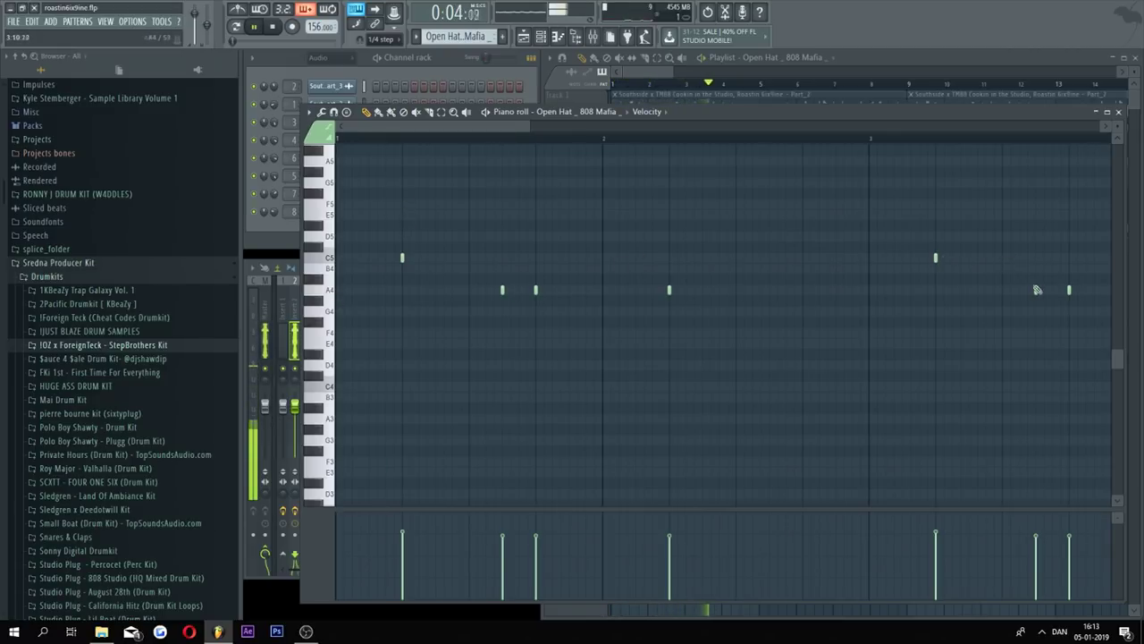
{"action": "key", "text": "space"}
Step: Place the Open Hat pattern at bar 1 of Track 10 in the playlist and unmute that track
{"action": "left_click", "coordinate": [286, 243]}
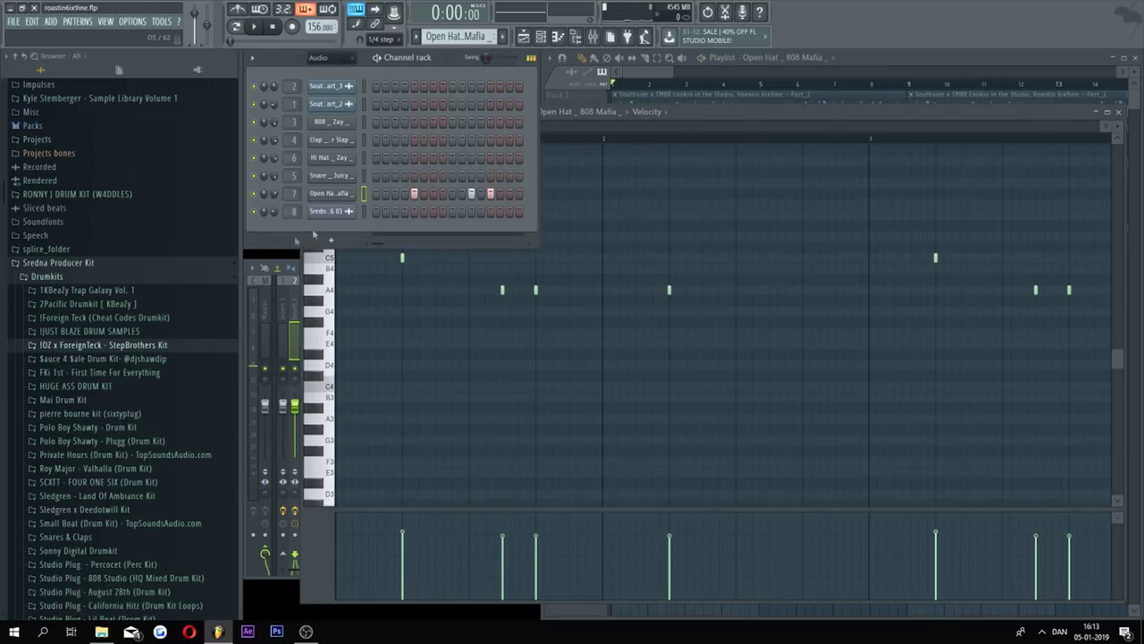
{"action": "left_click_drag", "start_coordinate": [715, 116], "coordinate": [708, 126]}
{"action": "left_click", "coordinate": [665, 77]}
{"action": "left_click", "coordinate": [288, 236]}
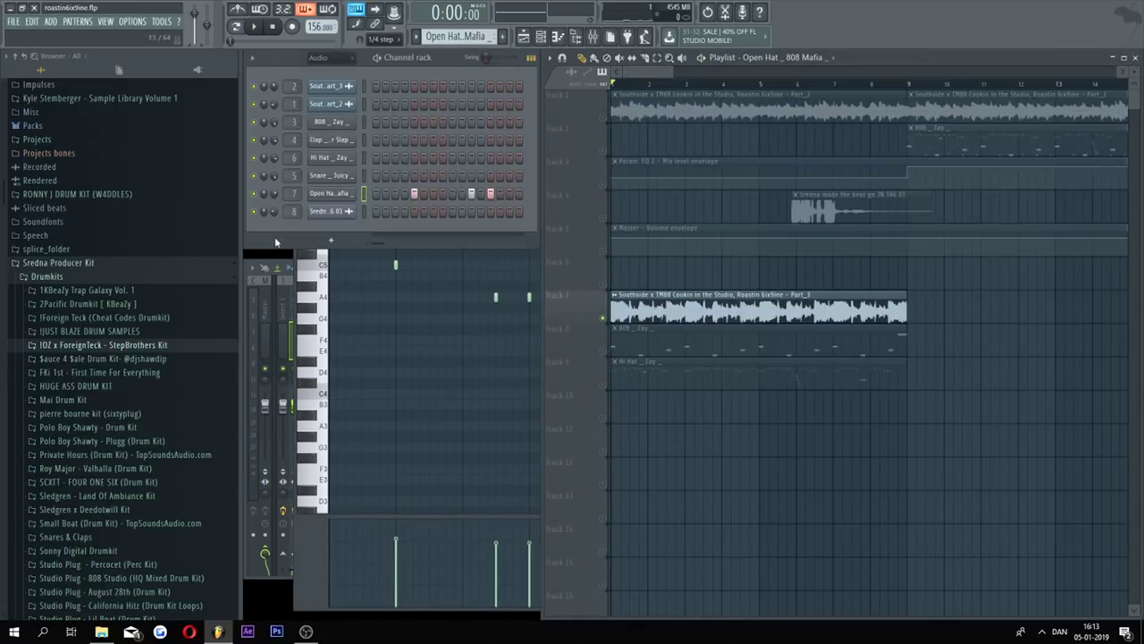
{"action": "left_click", "coordinate": [617, 411]}
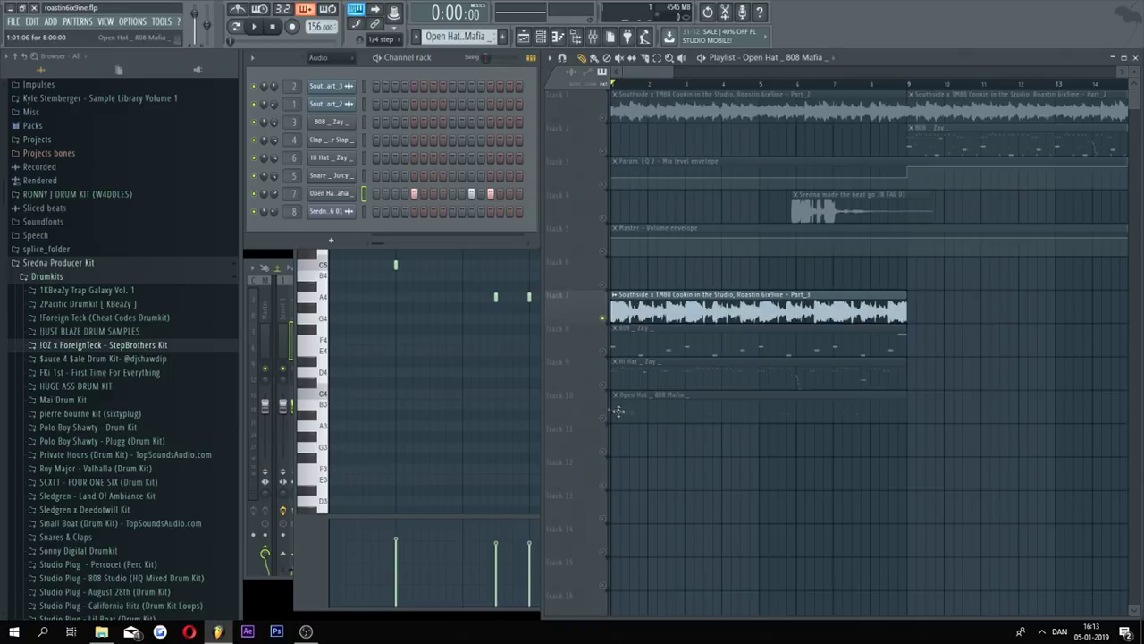
{"action": "left_click", "coordinate": [604, 418]}
Step: Set the snap to Cell and play the Part_3 loop together with the open-hat pattern
{"action": "left_click", "coordinate": [385, 39]}
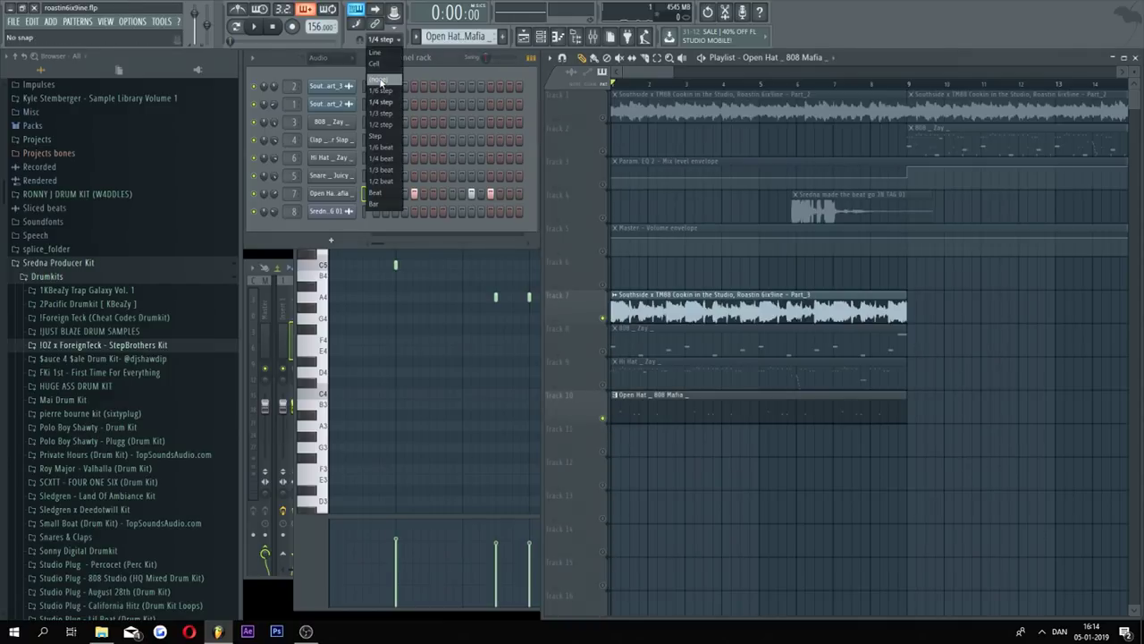
{"action": "left_click", "coordinate": [382, 64]}
{"action": "key", "text": "space"}
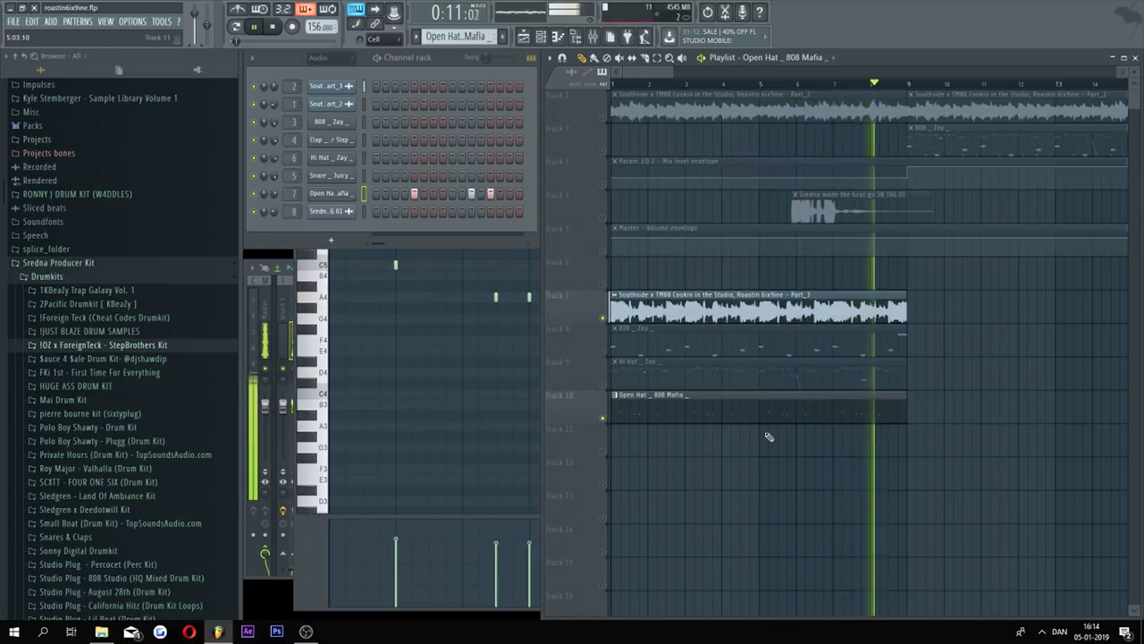
{"action": "key", "text": "space"}
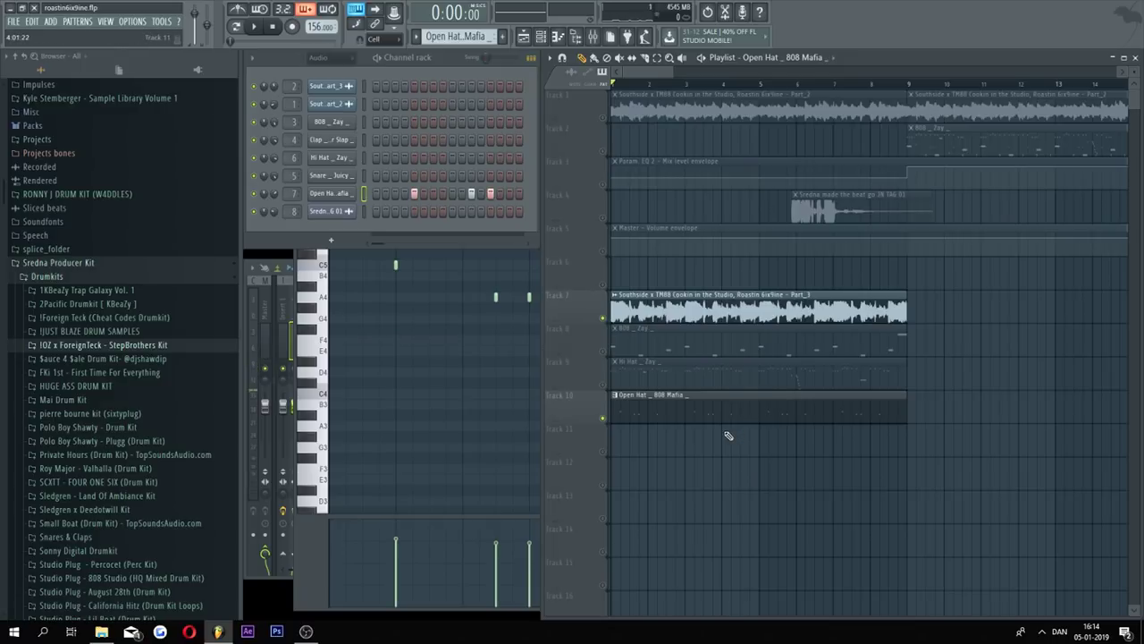
Step: Delete the Open Hat, Hi Hat, 808 and Part_3 demo clips from Tracks 7 to 10 and unmute all tracks
{"action": "right_click", "coordinate": [689, 417]}
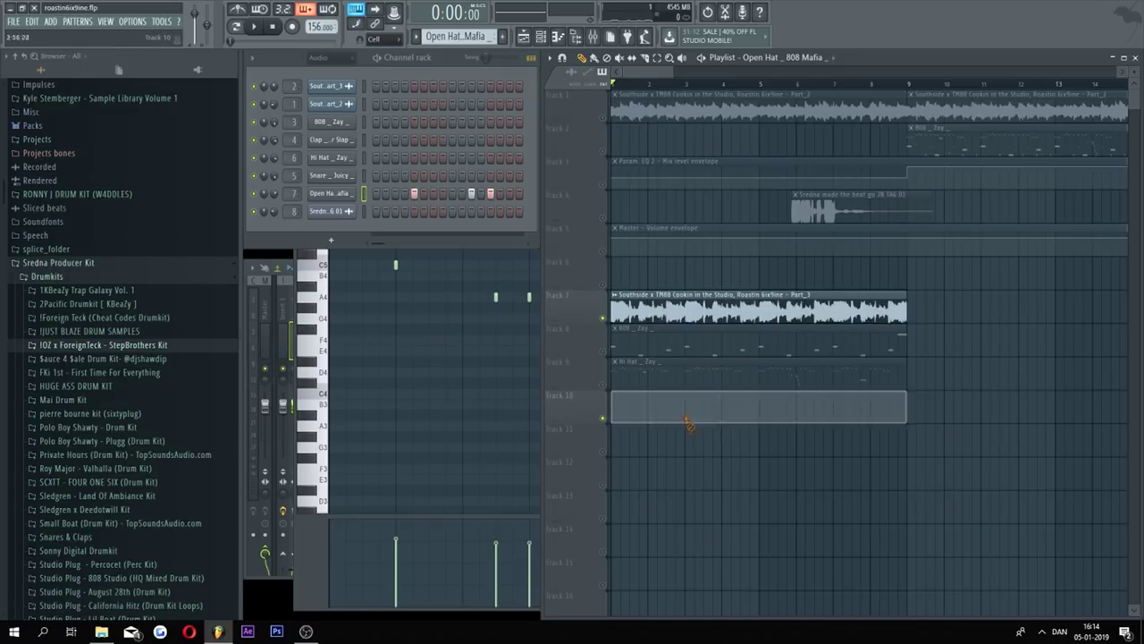
{"action": "right_click", "coordinate": [680, 376]}
{"action": "right_click", "coordinate": [668, 344]}
{"action": "right_click", "coordinate": [656, 317]}
{"action": "right_click", "coordinate": [603, 317]}
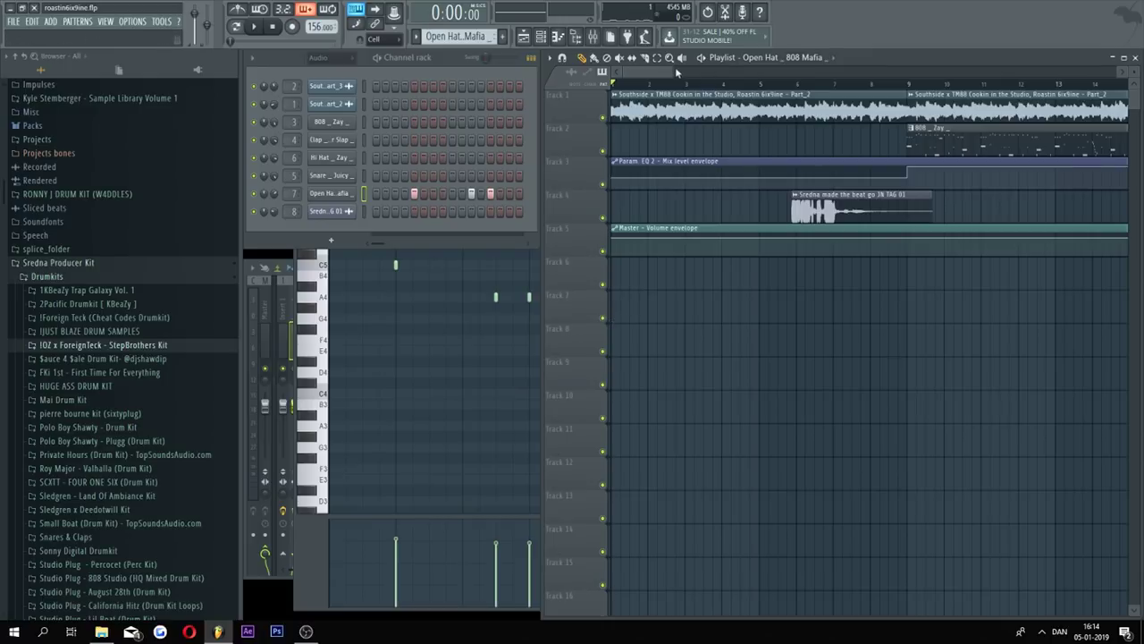
Step: View the full song arrangement in the playlist from the first bar to the end
{"action": "left_click_drag", "start_coordinate": [675, 73], "coordinate": [1136, 72]}
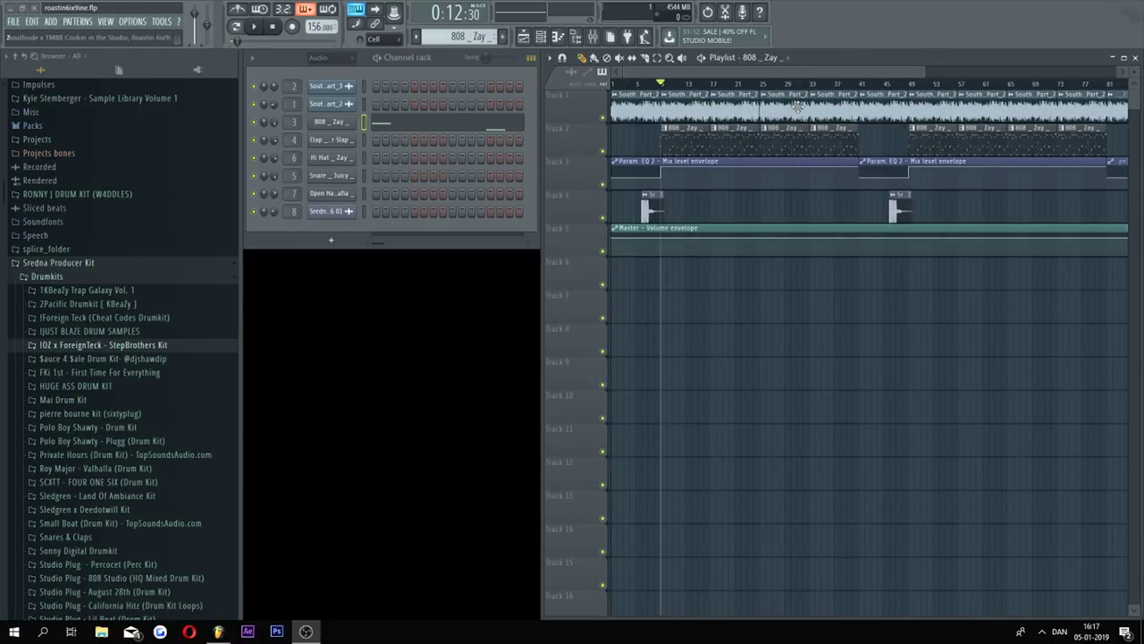
{"action": "left_click_drag", "start_coordinate": [926, 72], "coordinate": [1017, 73]}
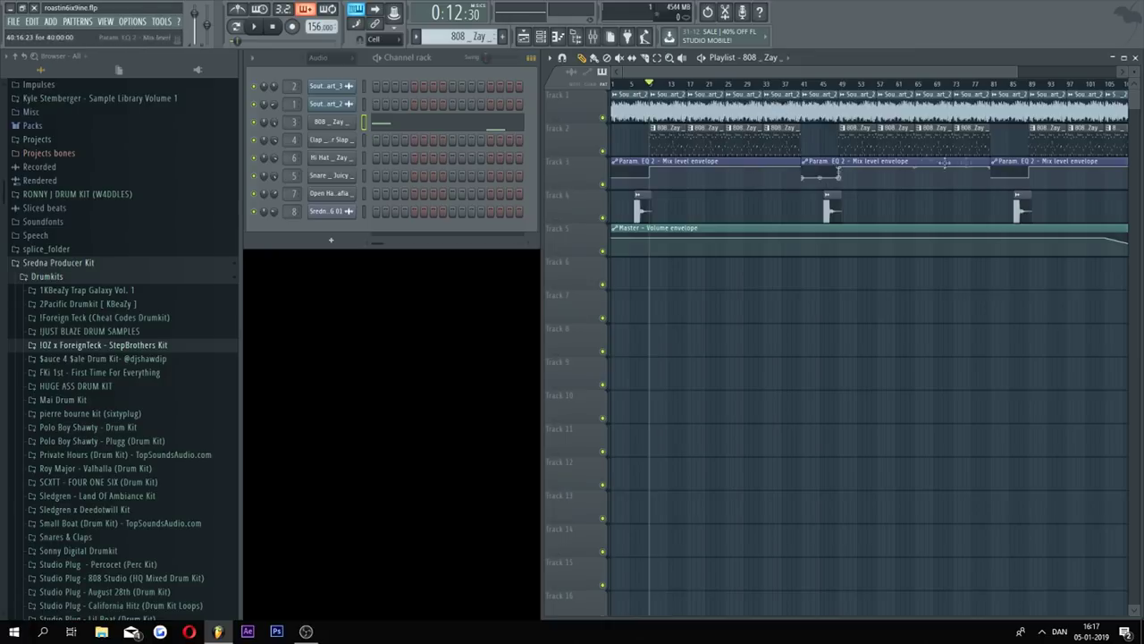
{"action": "left_click_drag", "start_coordinate": [1017, 72], "coordinate": [1115, 73]}
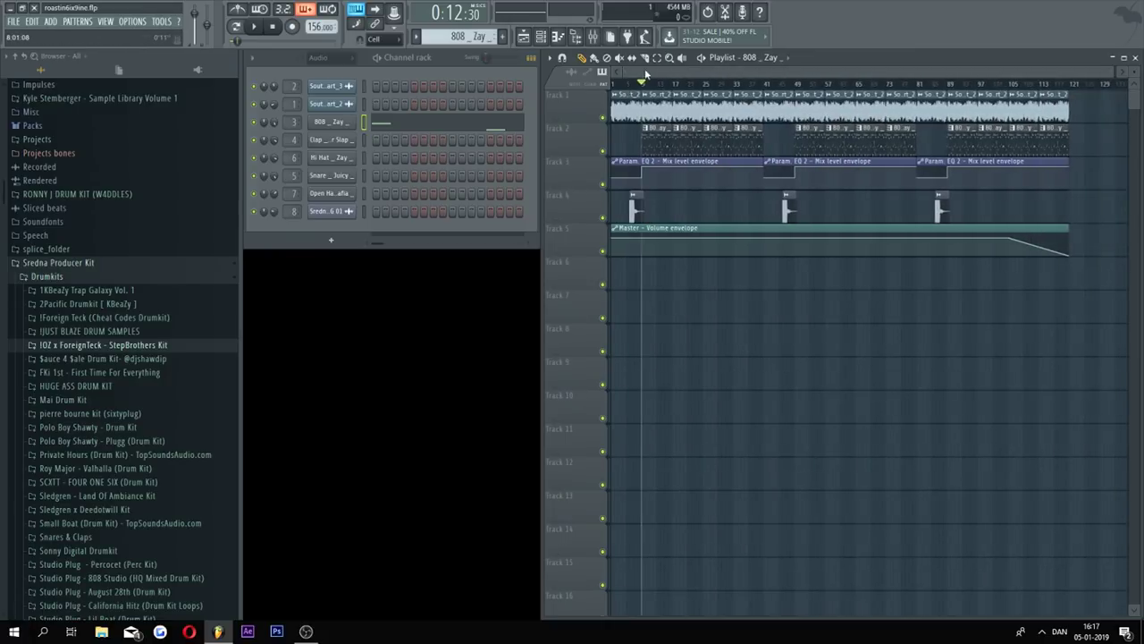
Step: Examine the Master volume fade-out at the end of the arrangement and return the playhead to bar 1
{"action": "left_click_drag", "start_coordinate": [646, 74], "coordinate": [813, 89]}
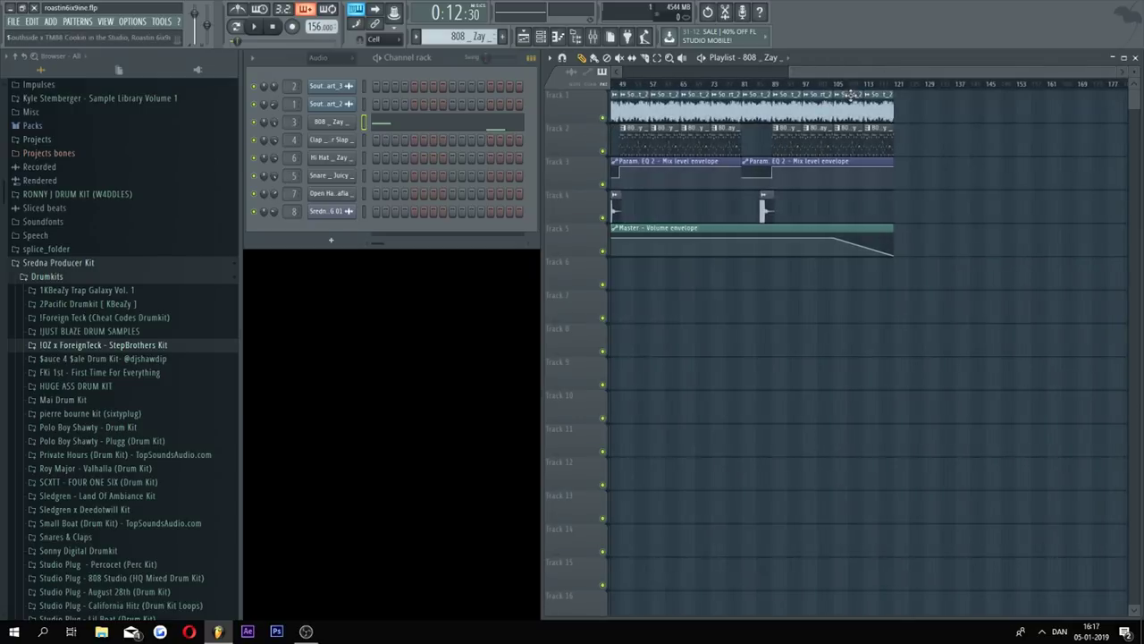
{"action": "scroll", "coordinate": [866, 94], "scroll_direction": "up", "scroll_amount": 4}
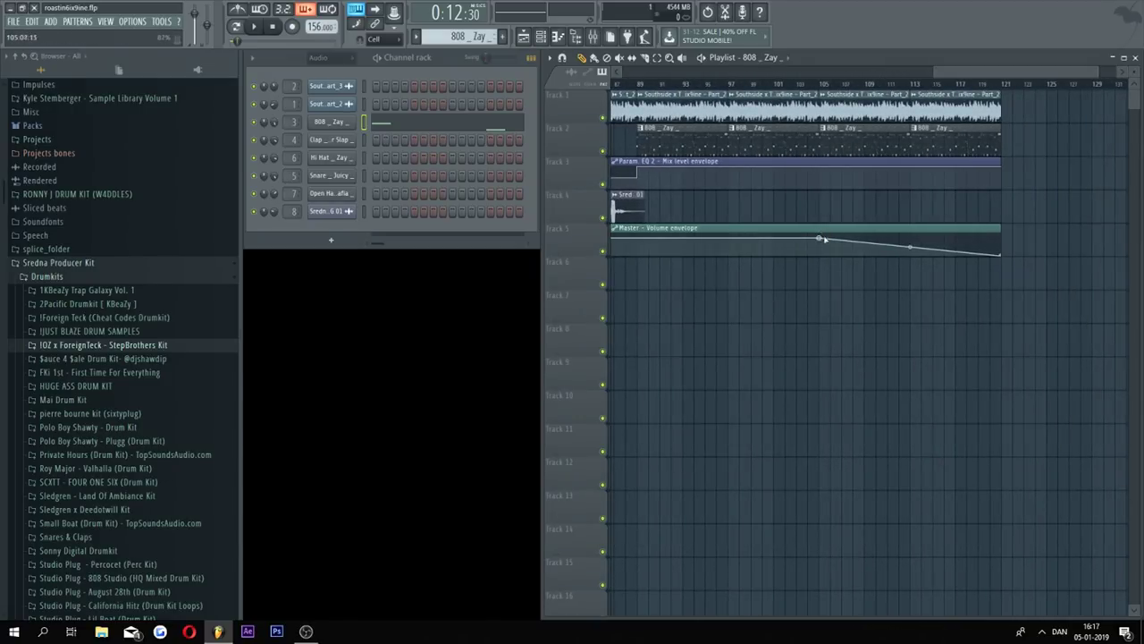
{"action": "left_click_drag", "start_coordinate": [936, 71], "coordinate": [483, 84]}
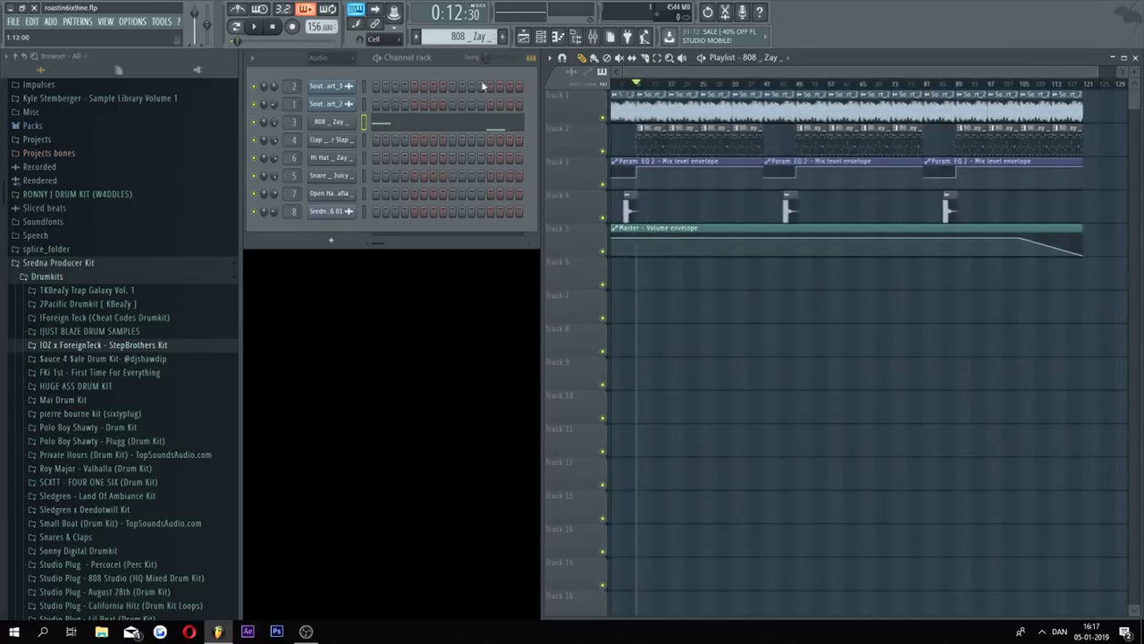
{"action": "left_click", "coordinate": [611, 84]}
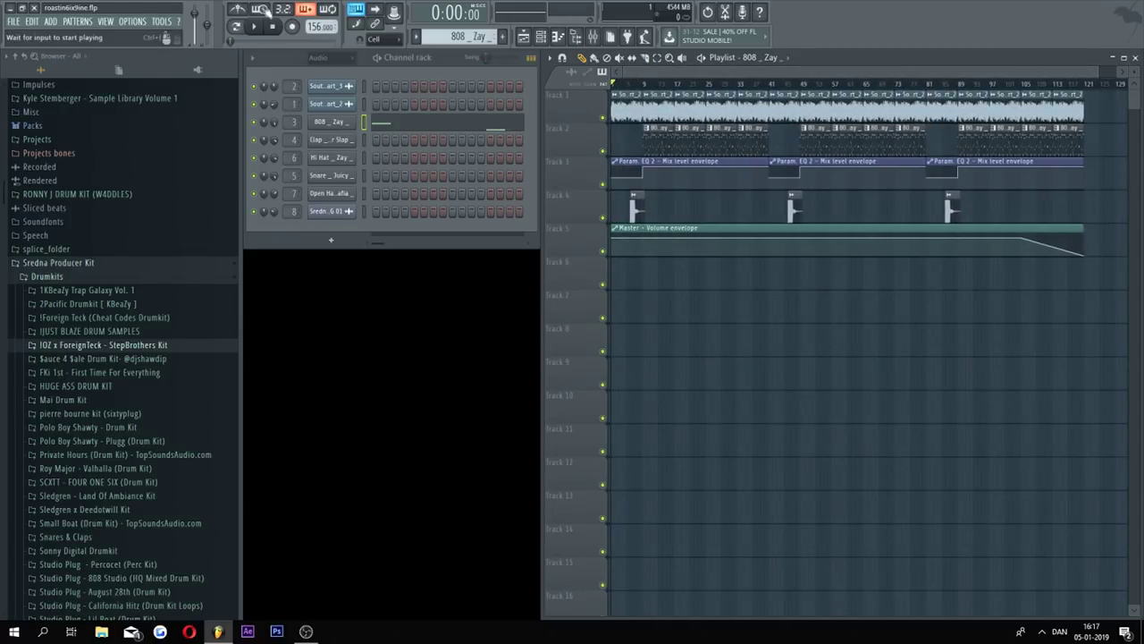